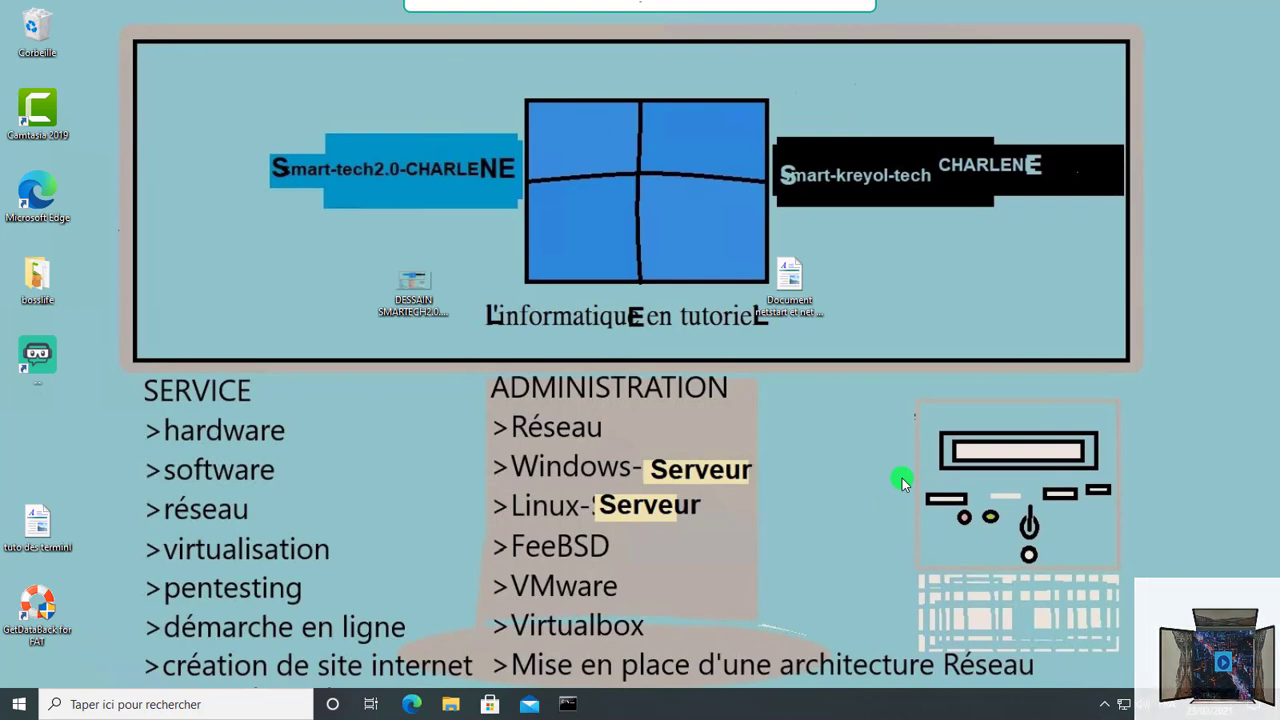
Step: Open the System Properties Computer Name tab for pc1 from the About page
{"action": "key", "text": "super+Pause"}
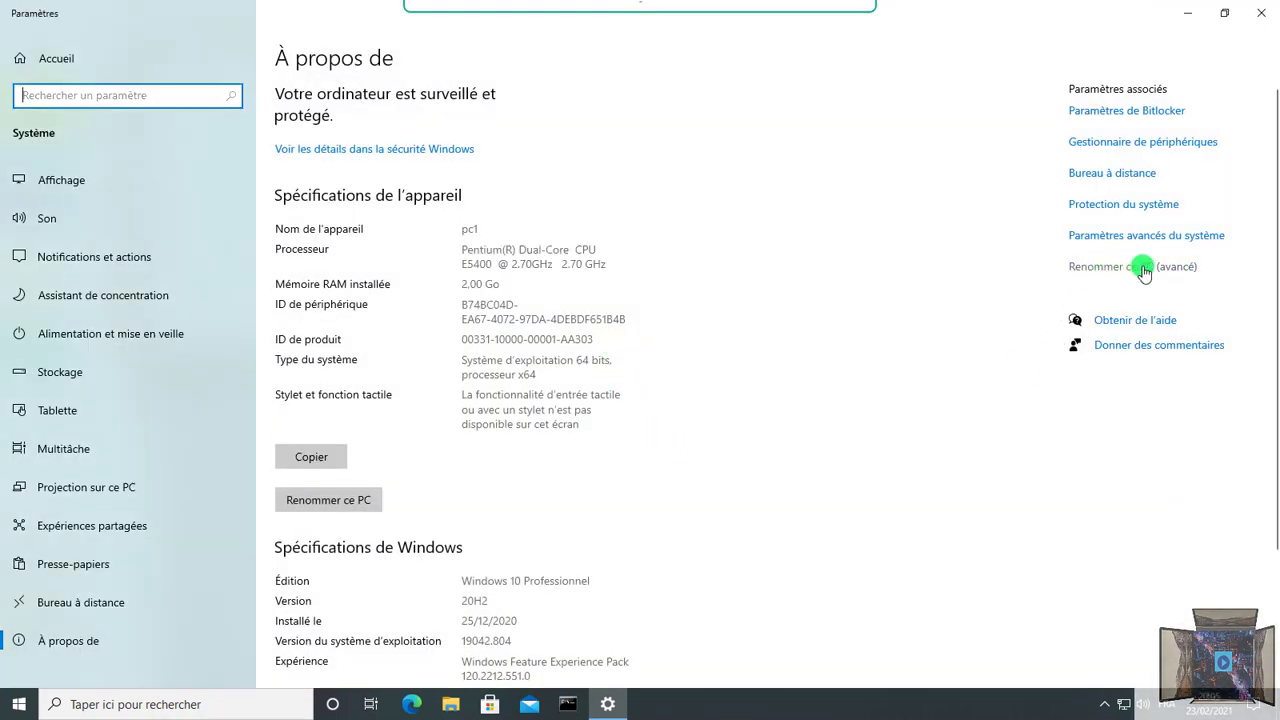
{"action": "left_click", "coordinate": [1144, 270]}
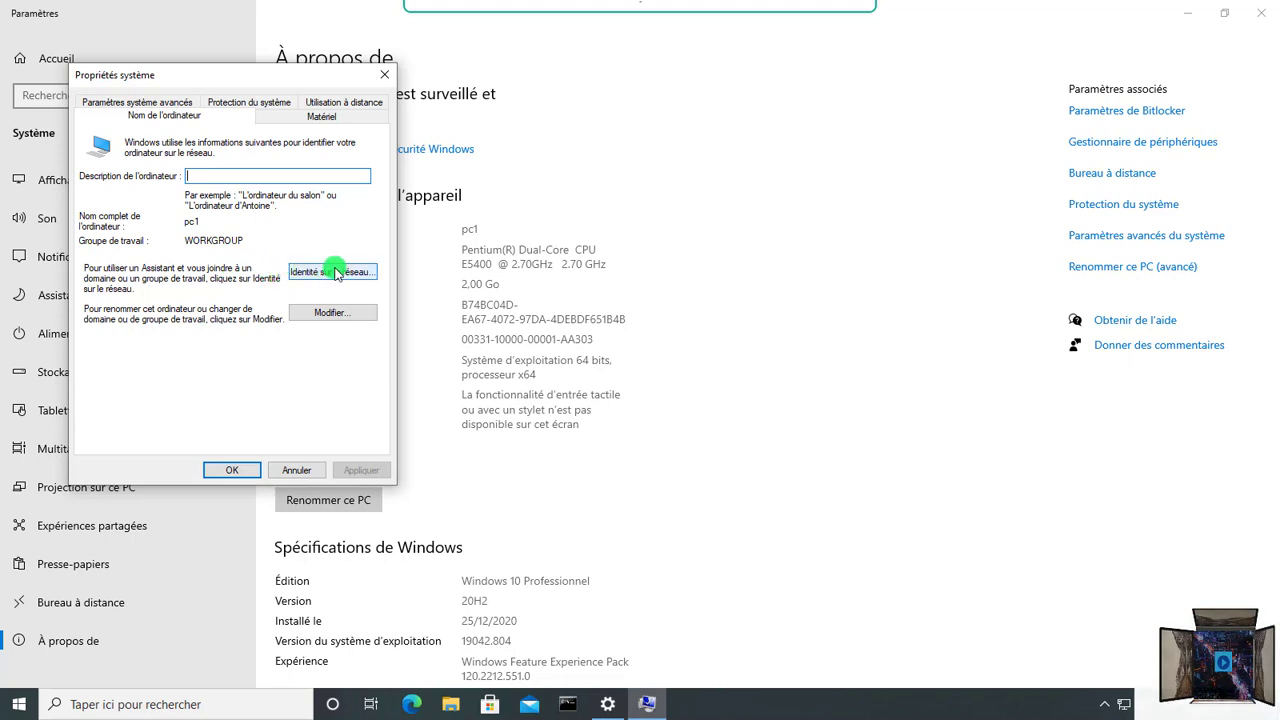
Step: Change pc1's membership from workgroup WORKGROUP to the domain smarttech.fr and confirm
{"action": "left_click", "coordinate": [319, 314]}
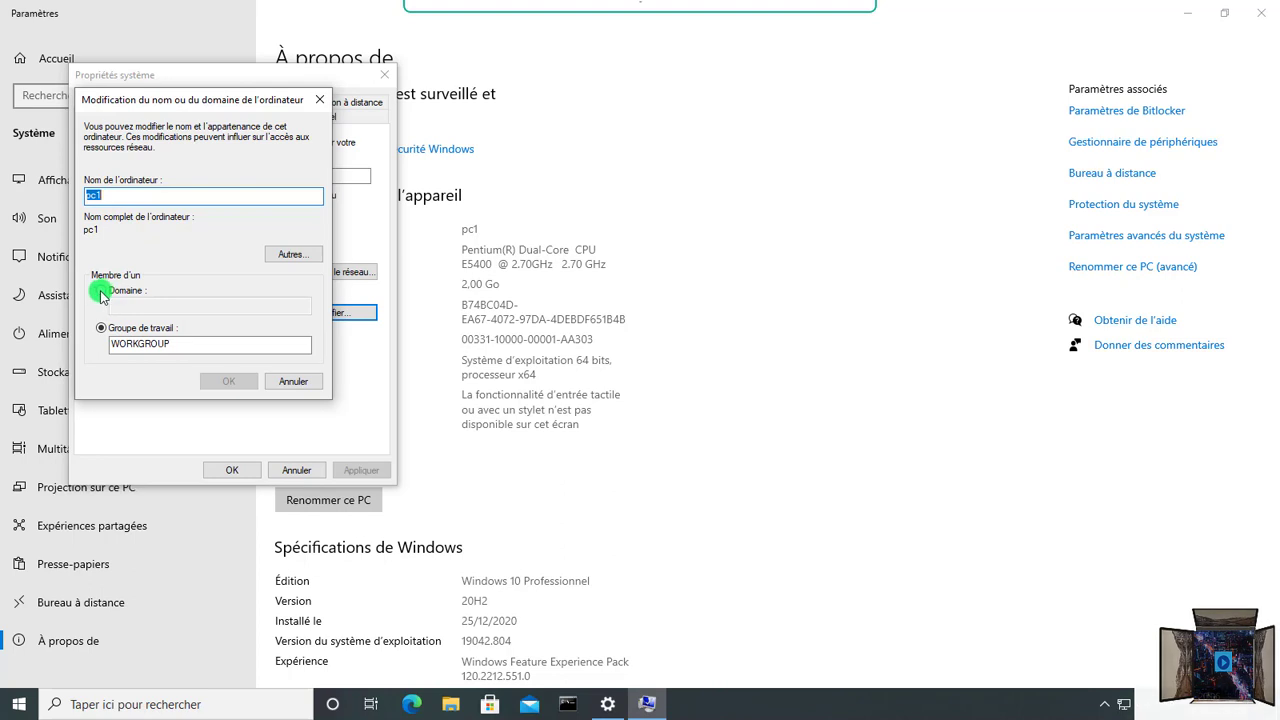
{"action": "left_click", "coordinate": [101, 292]}
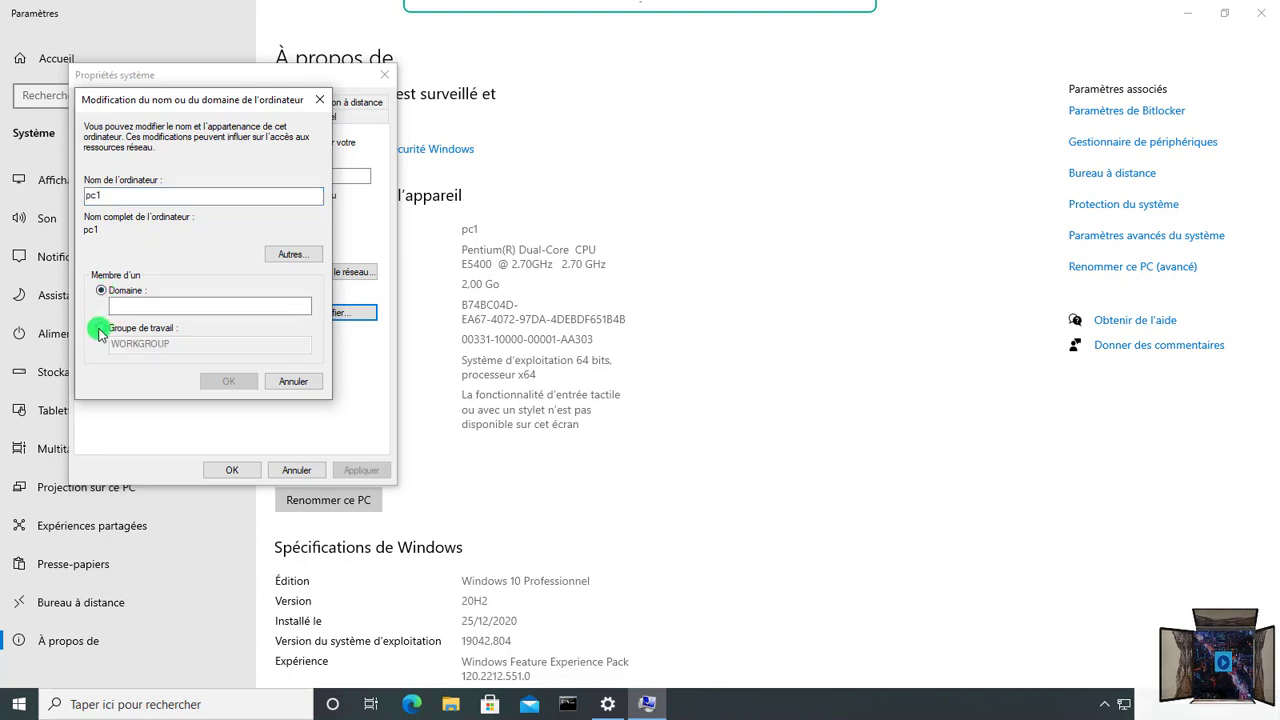
{"action": "left_click", "coordinate": [101, 329]}
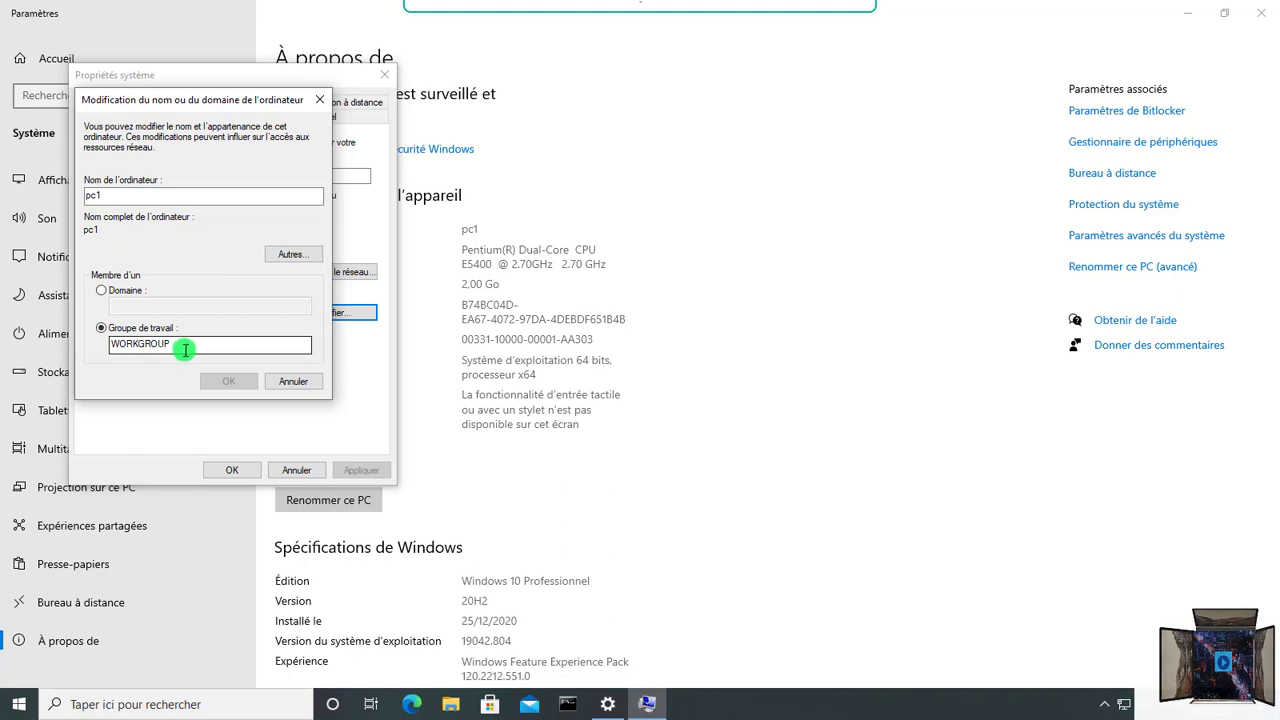
{"action": "left_click", "coordinate": [186, 346]}
{"action": "left_click", "coordinate": [101, 290]}
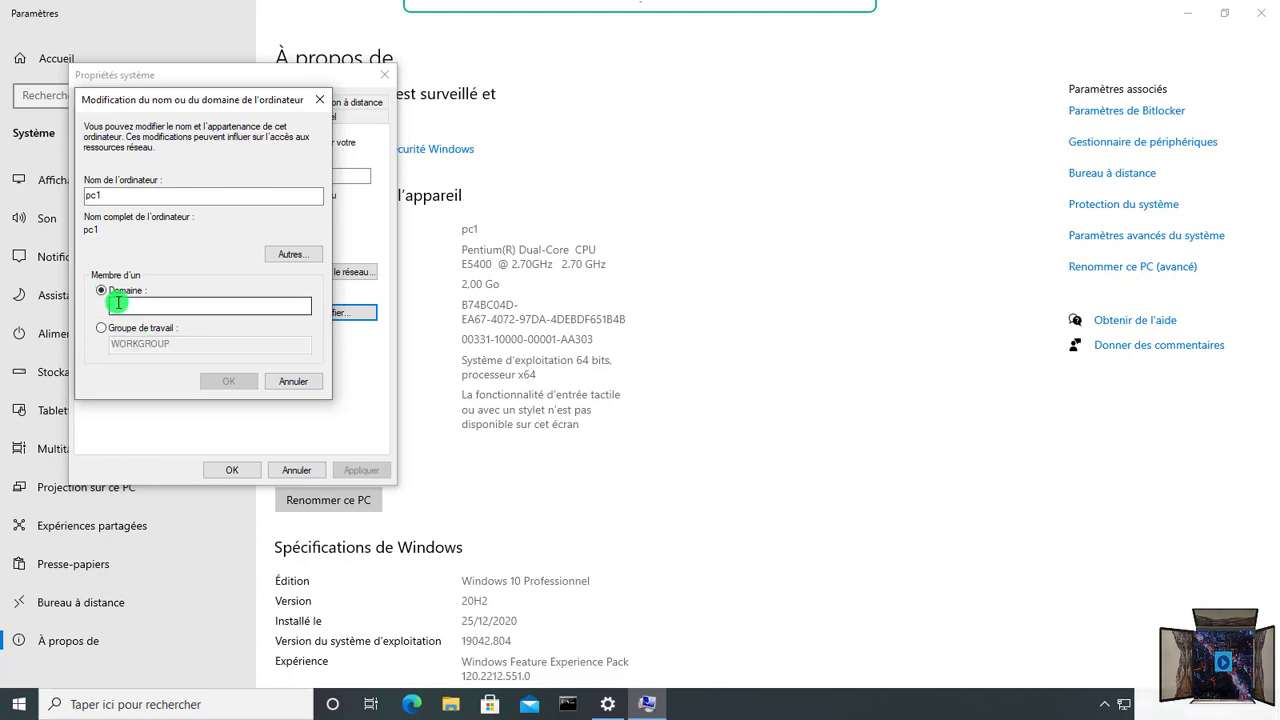
{"action": "left_click", "coordinate": [118, 303]}
{"action": "type", "text": "dom"}
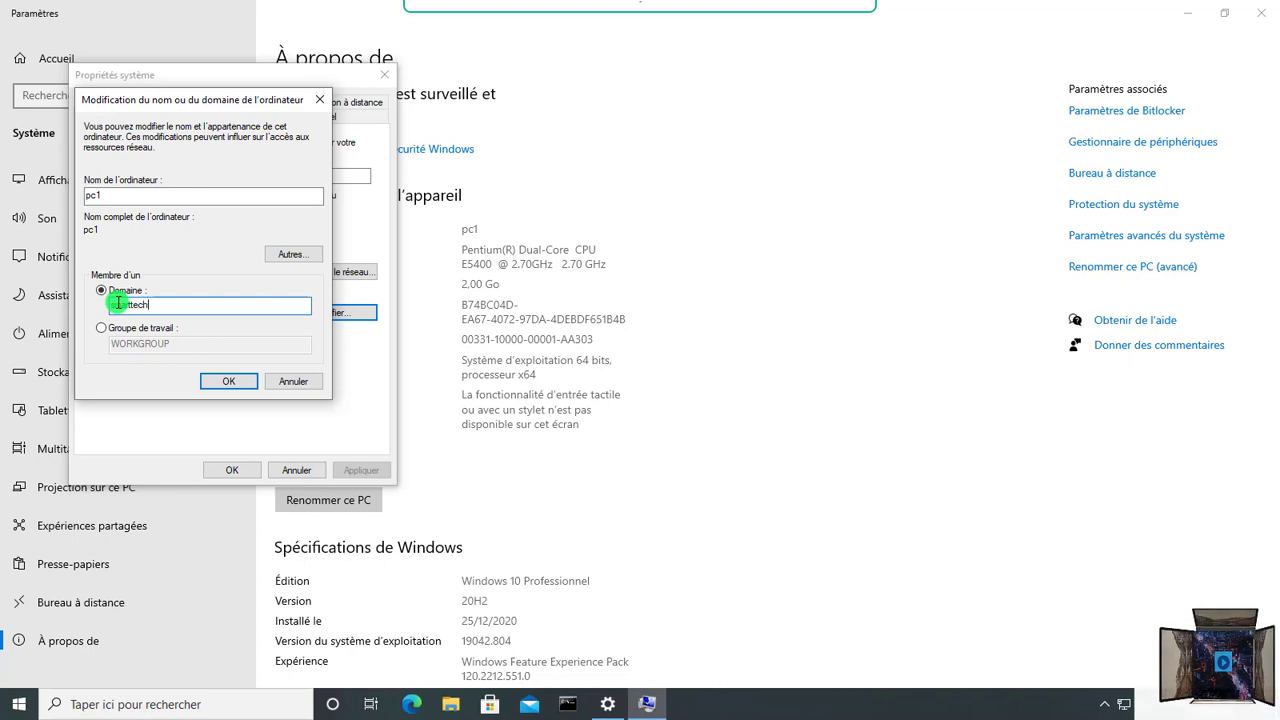
{"action": "type", "text": ".fr"}
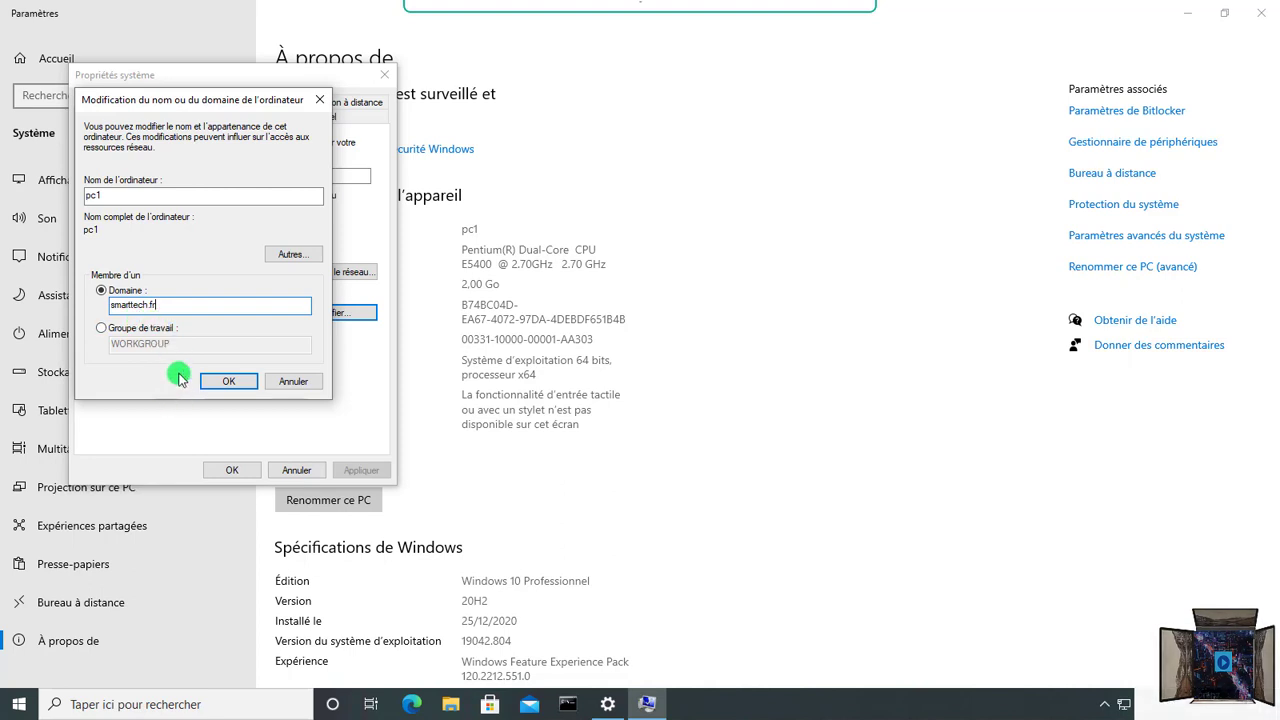
{"action": "left_click", "coordinate": [228, 386]}
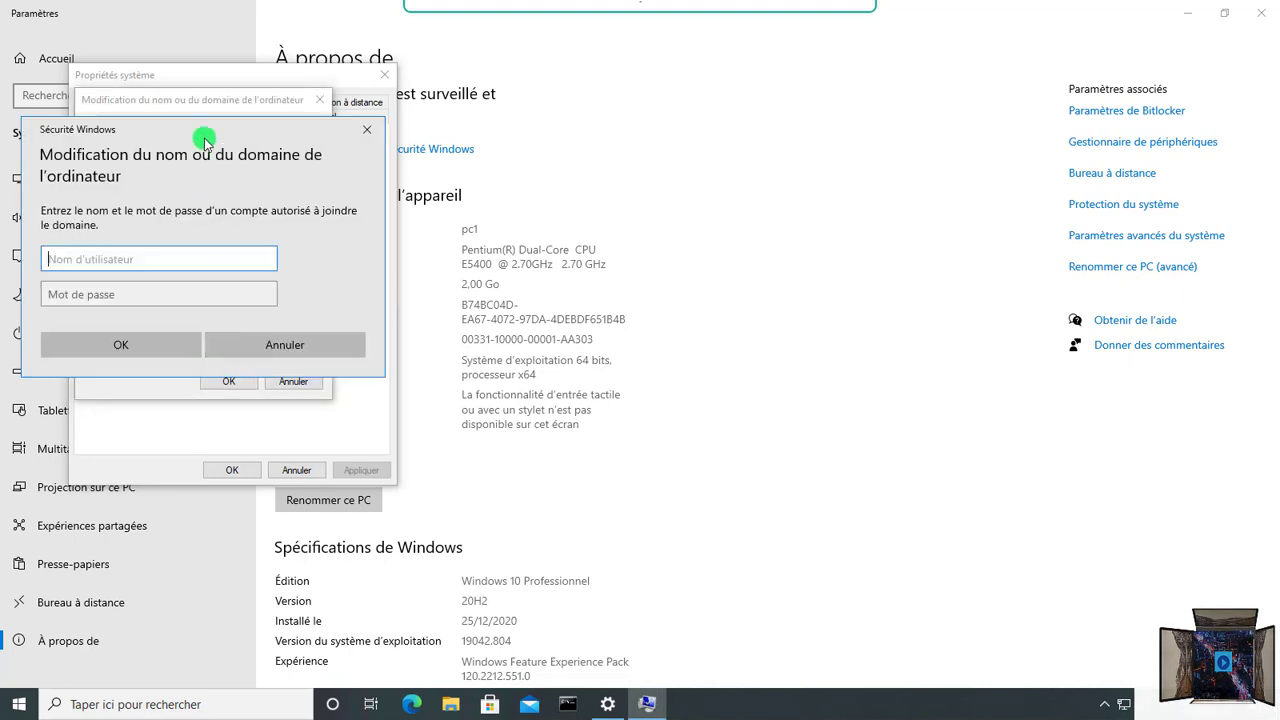
Step: Authorise the smarttech.fr join with the domain administrator's user name and password
{"action": "left_click_drag", "start_coordinate": [55, 130], "coordinate": [322, 139]}
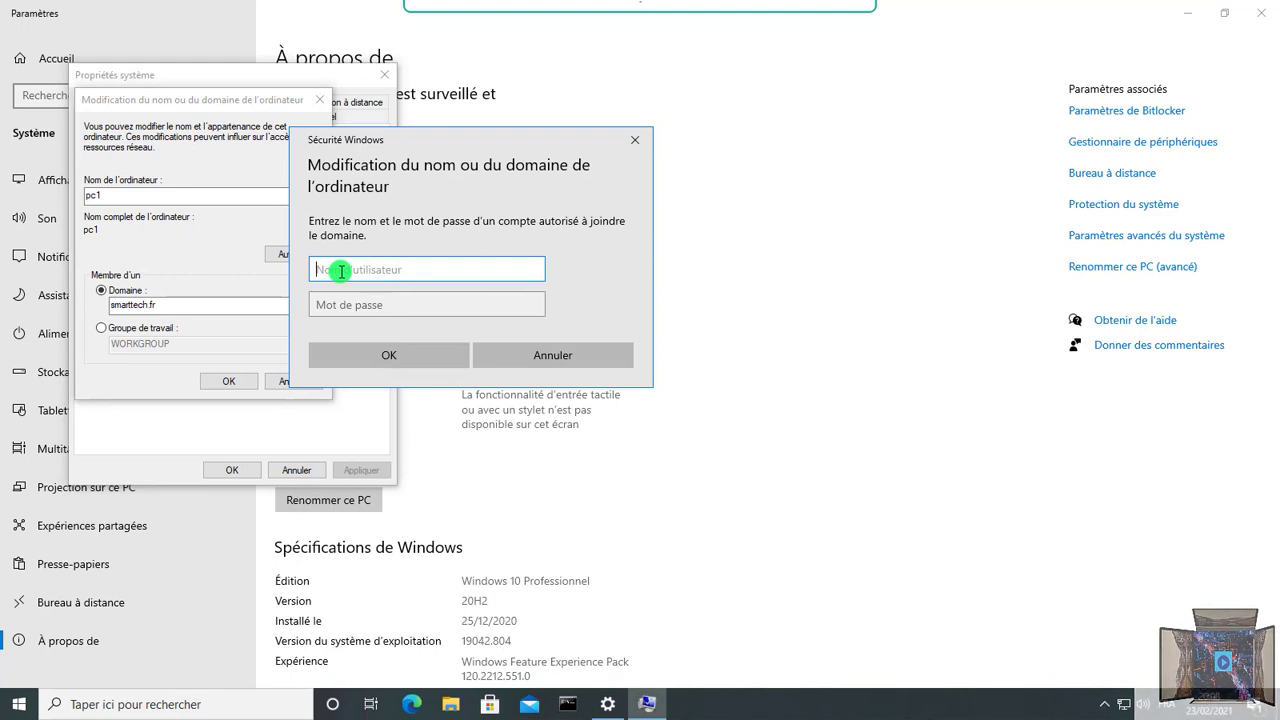
{"action": "type", "text": "smartte"}
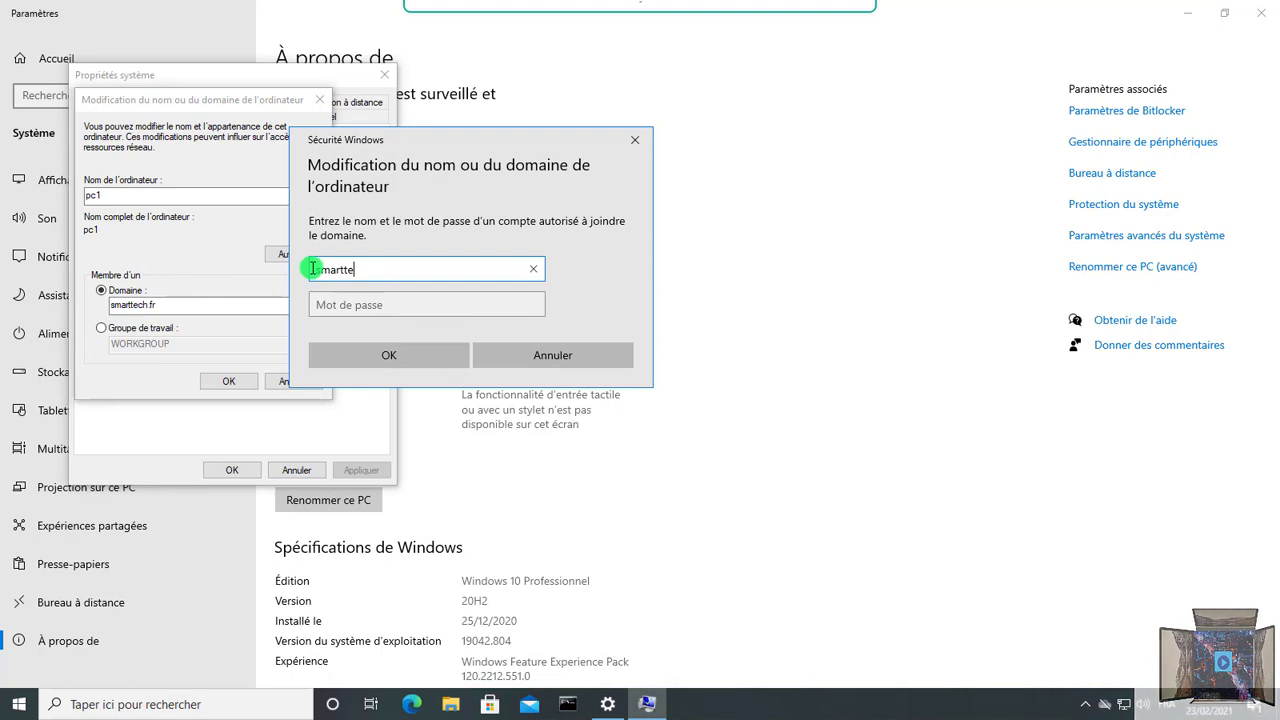
{"action": "type", "text": "ch.fr\\"}
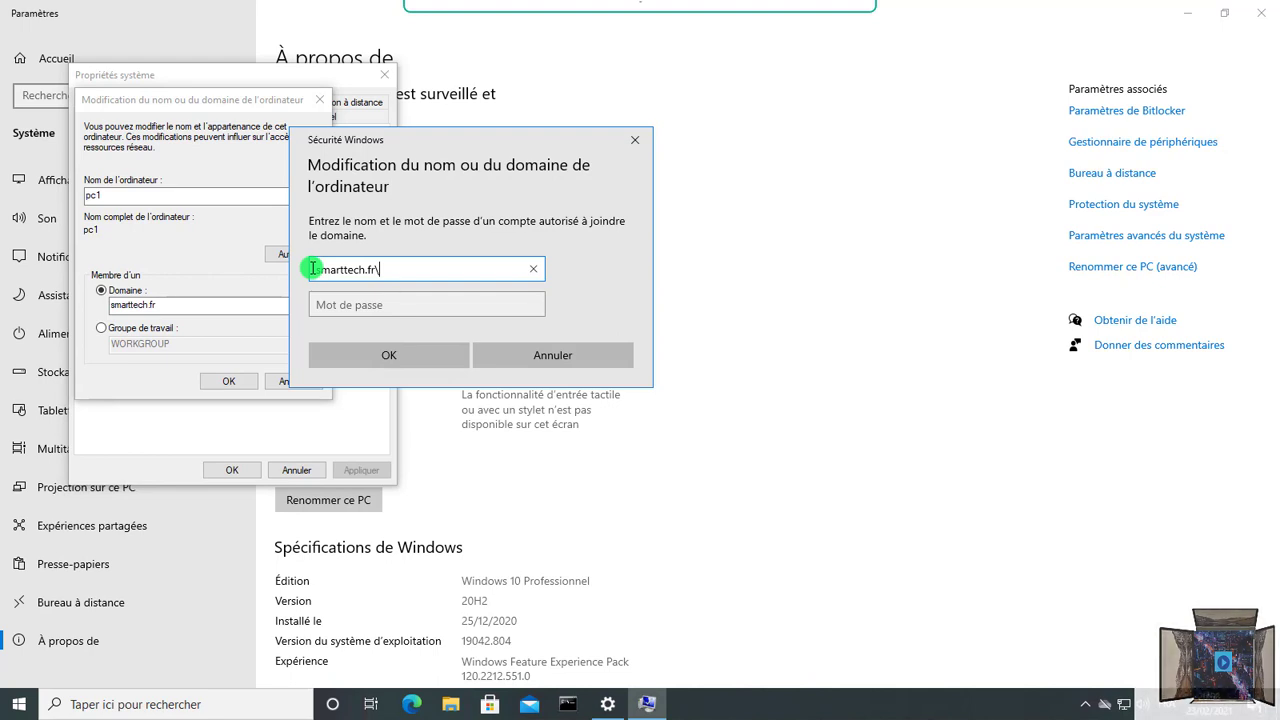
{"action": "type", "text": "ministrateur"}
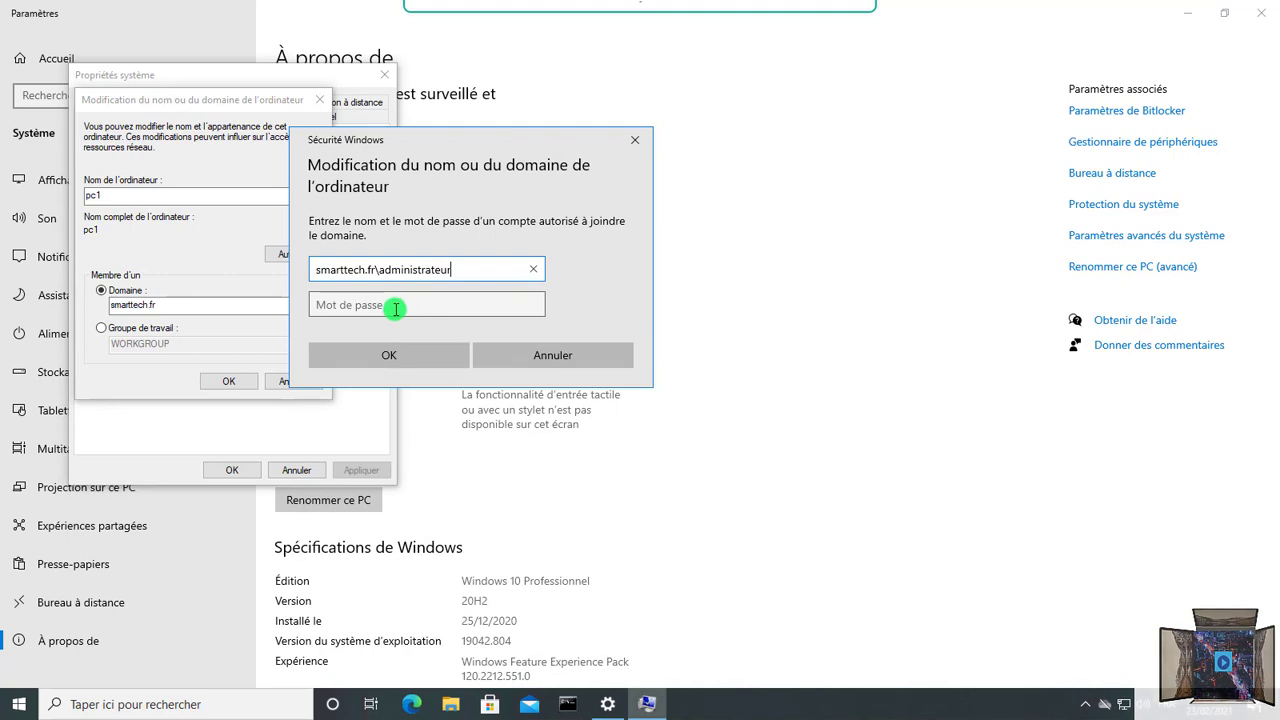
{"action": "left_click", "coordinate": [394, 306]}
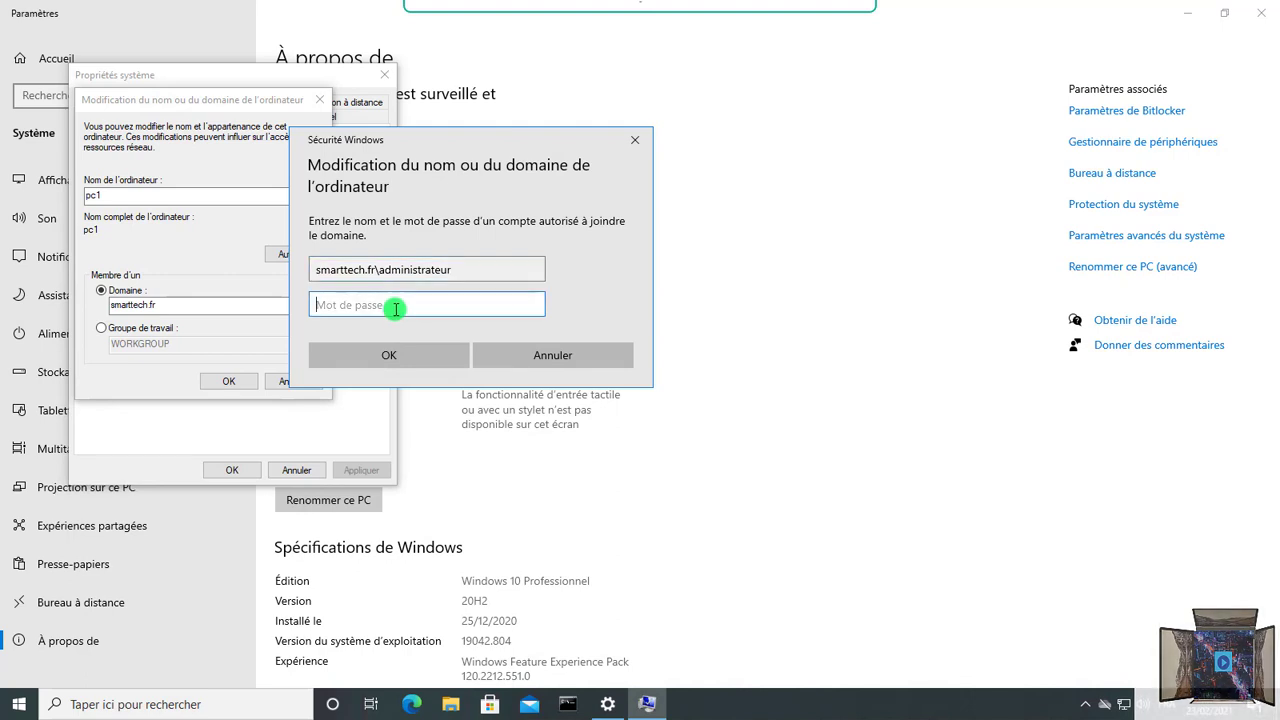
{"action": "type", "text": "••••"}
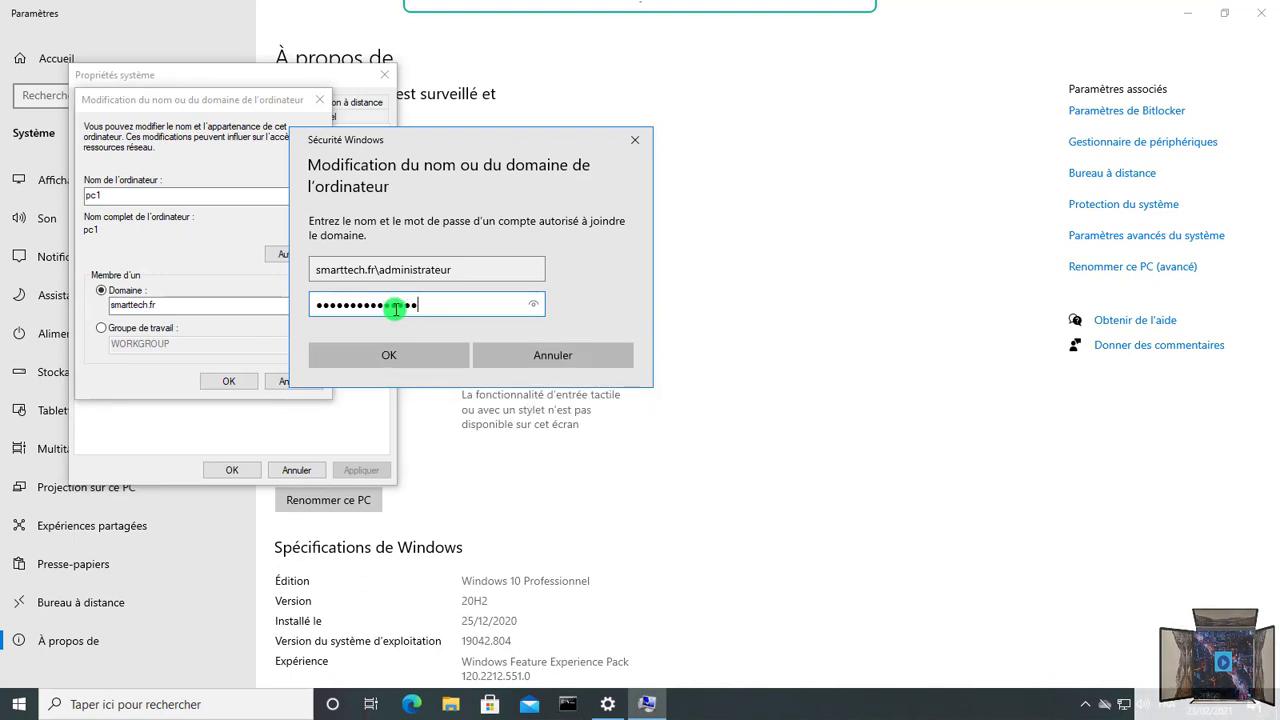
{"action": "left_click", "coordinate": [413, 354]}
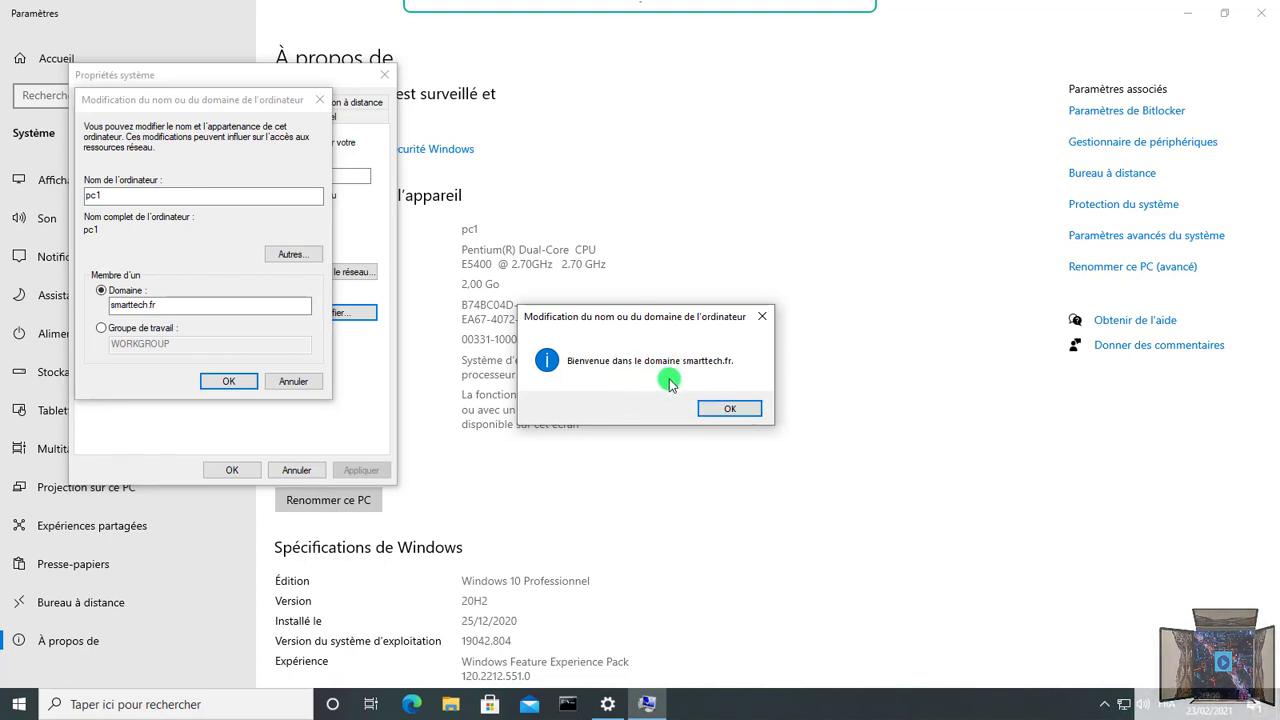
Step: Acknowledge the welcome and restart messages, close System Properties, and restart now despite signed-in users
{"action": "left_click", "coordinate": [732, 409]}
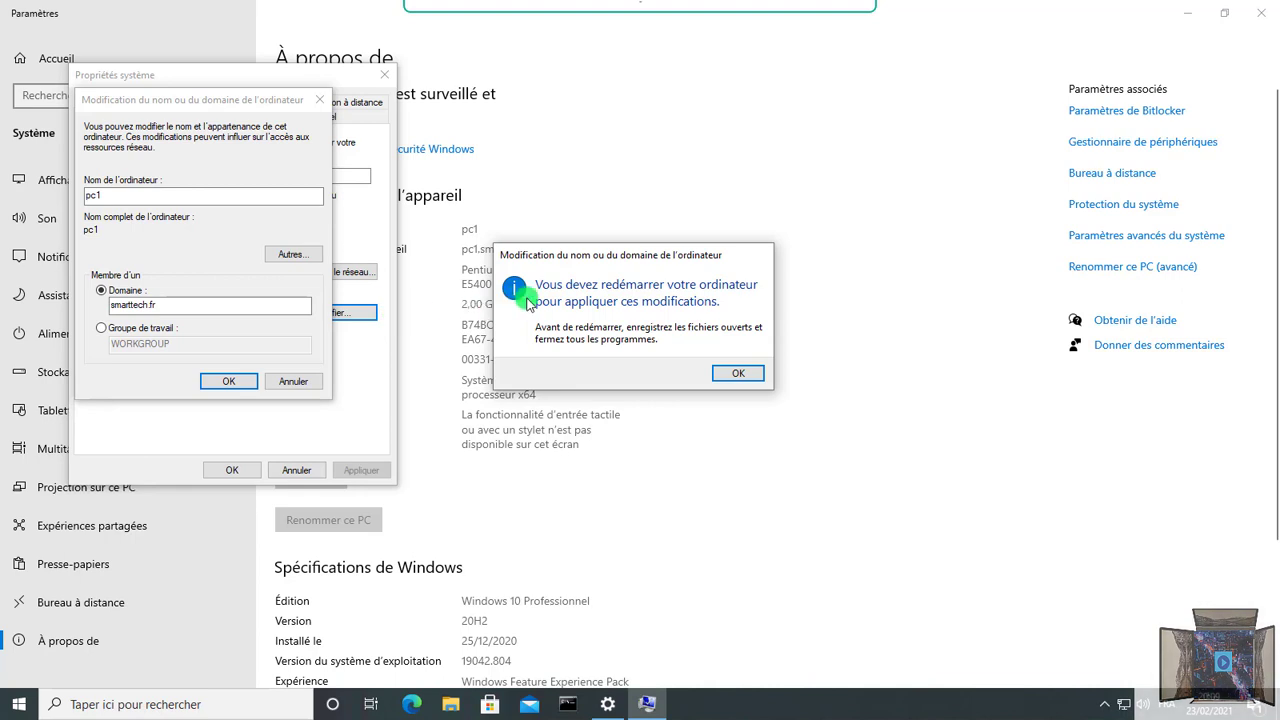
{"action": "left_click", "coordinate": [738, 373]}
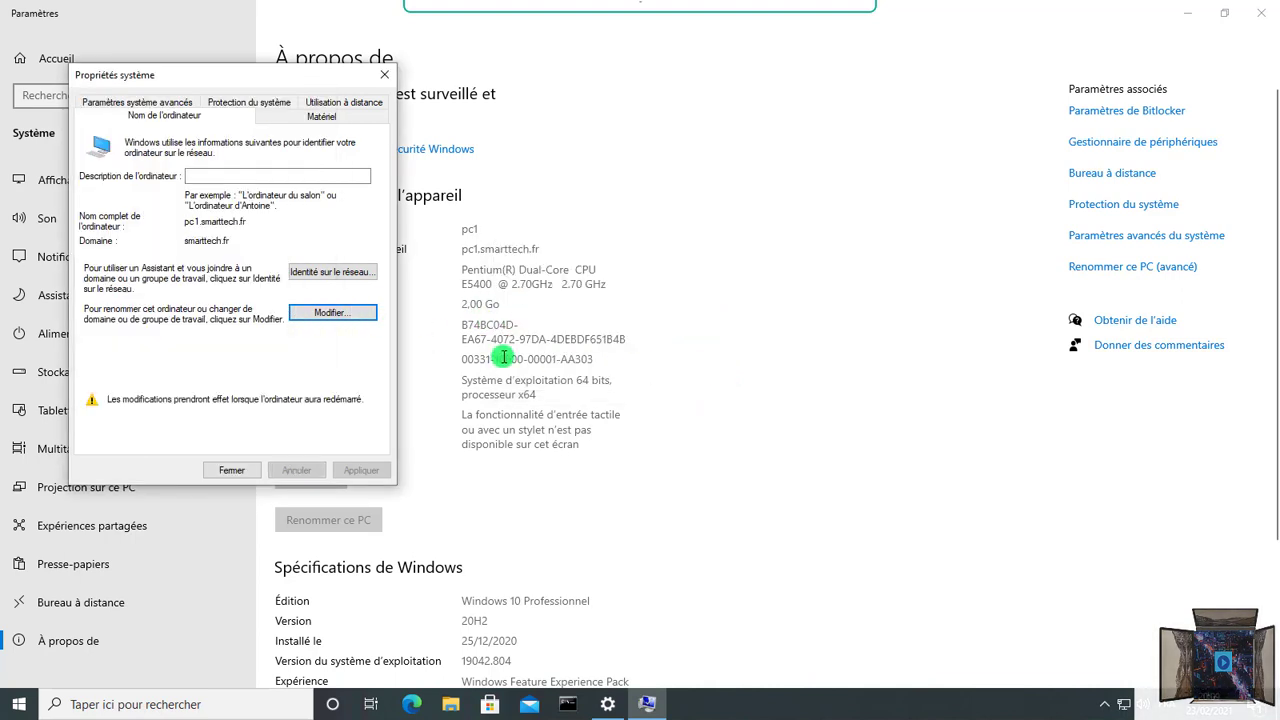
{"action": "left_click", "coordinate": [238, 470]}
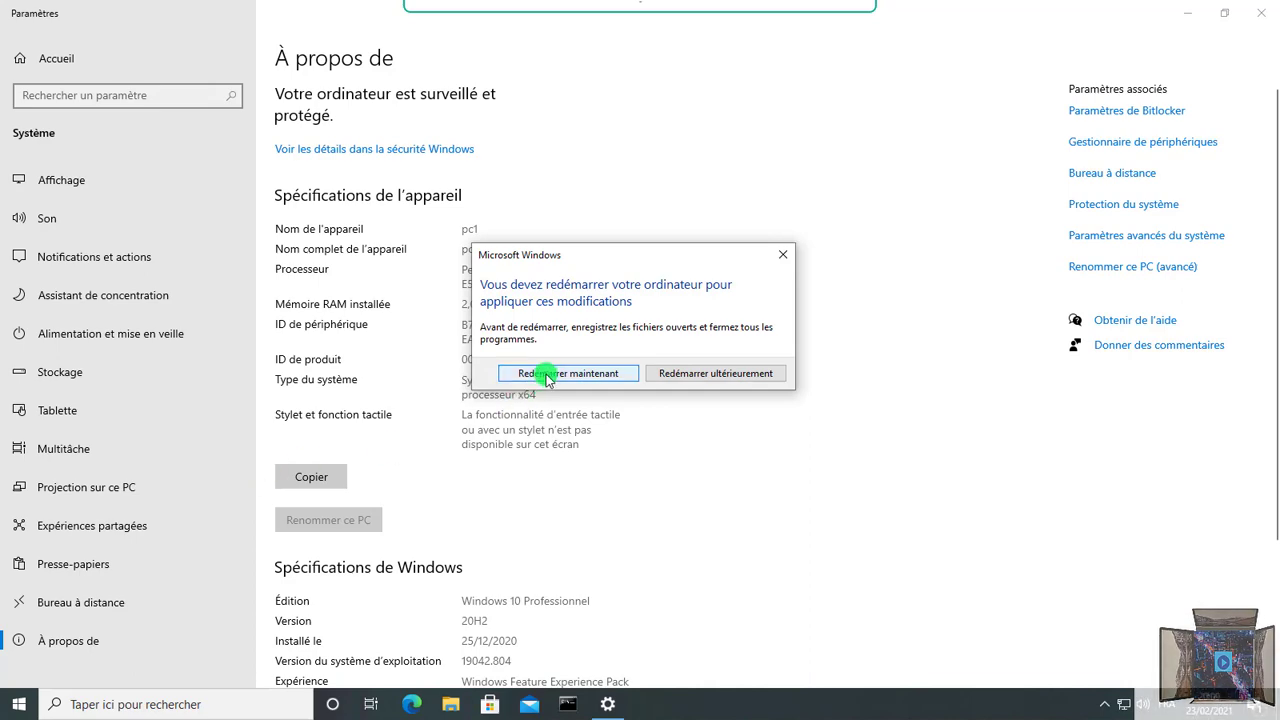
{"action": "left_click", "coordinate": [546, 376]}
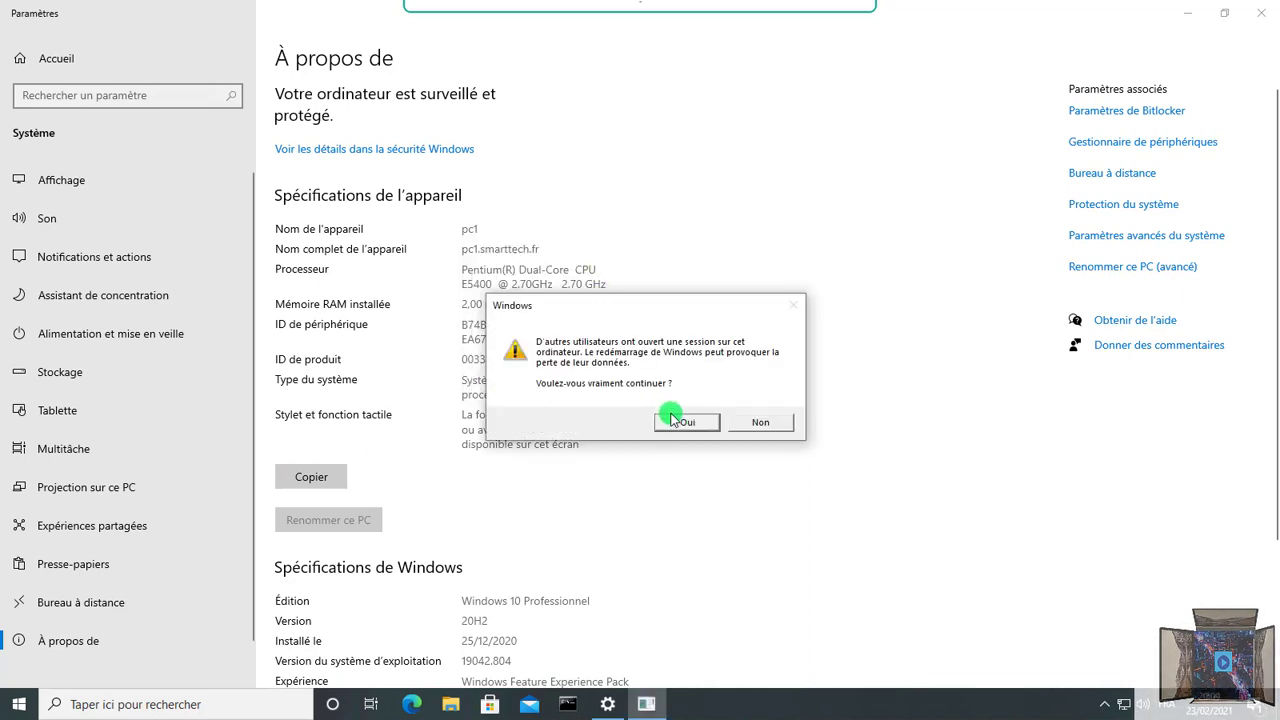
{"action": "left_click", "coordinate": [670, 420]}
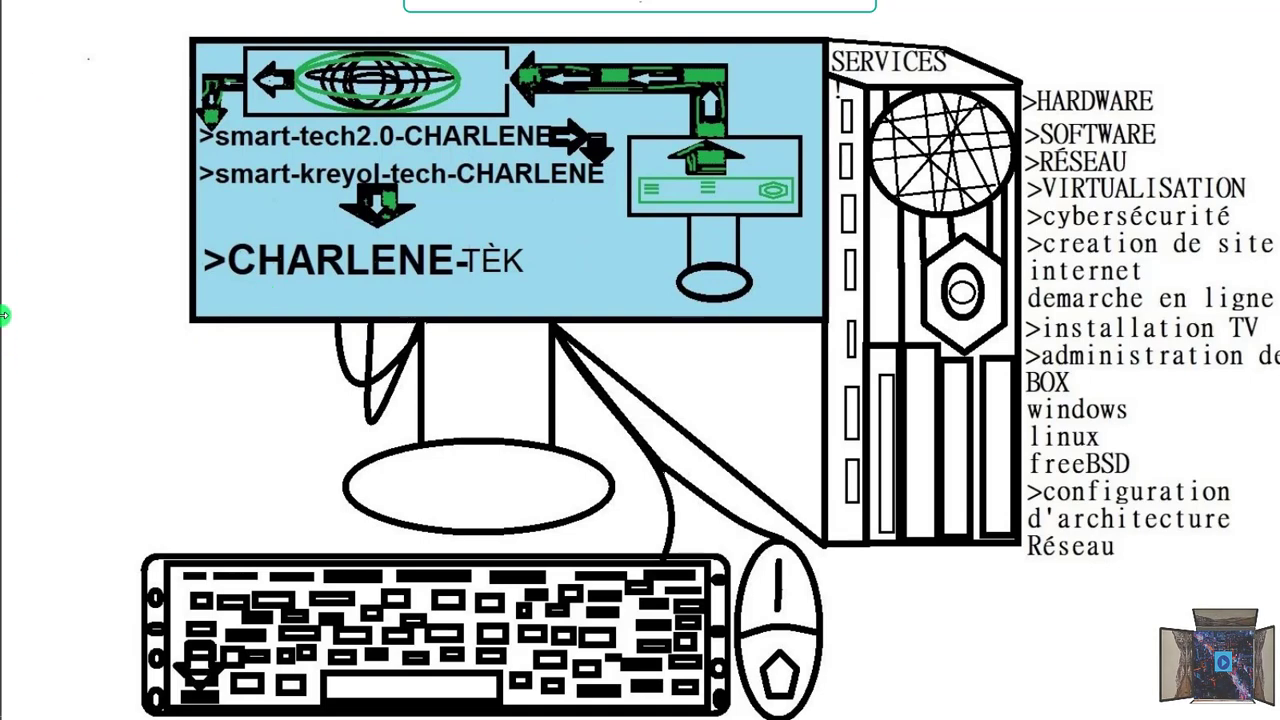
Step: Launch Remote Desktop Connection from the taskbar, targeting 192.168.0.31
{"action": "mouse_move", "coordinate": [4, 315]}
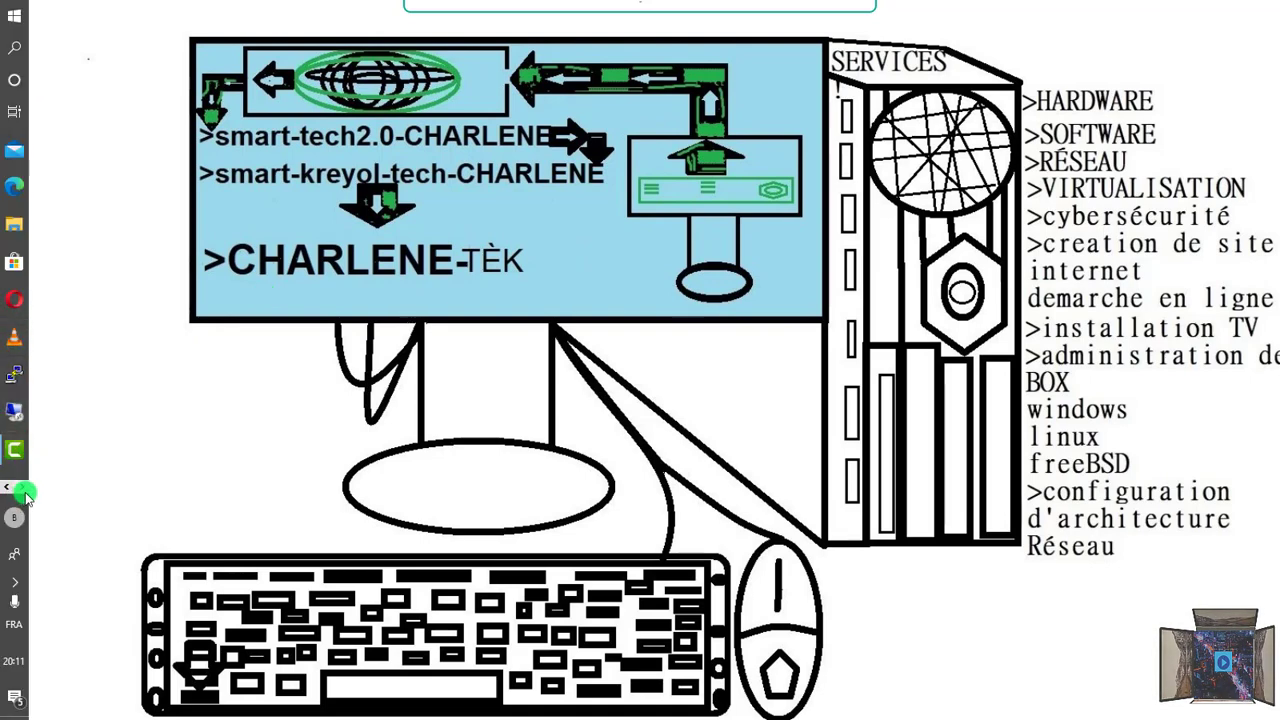
{"action": "left_click", "coordinate": [20, 50]}
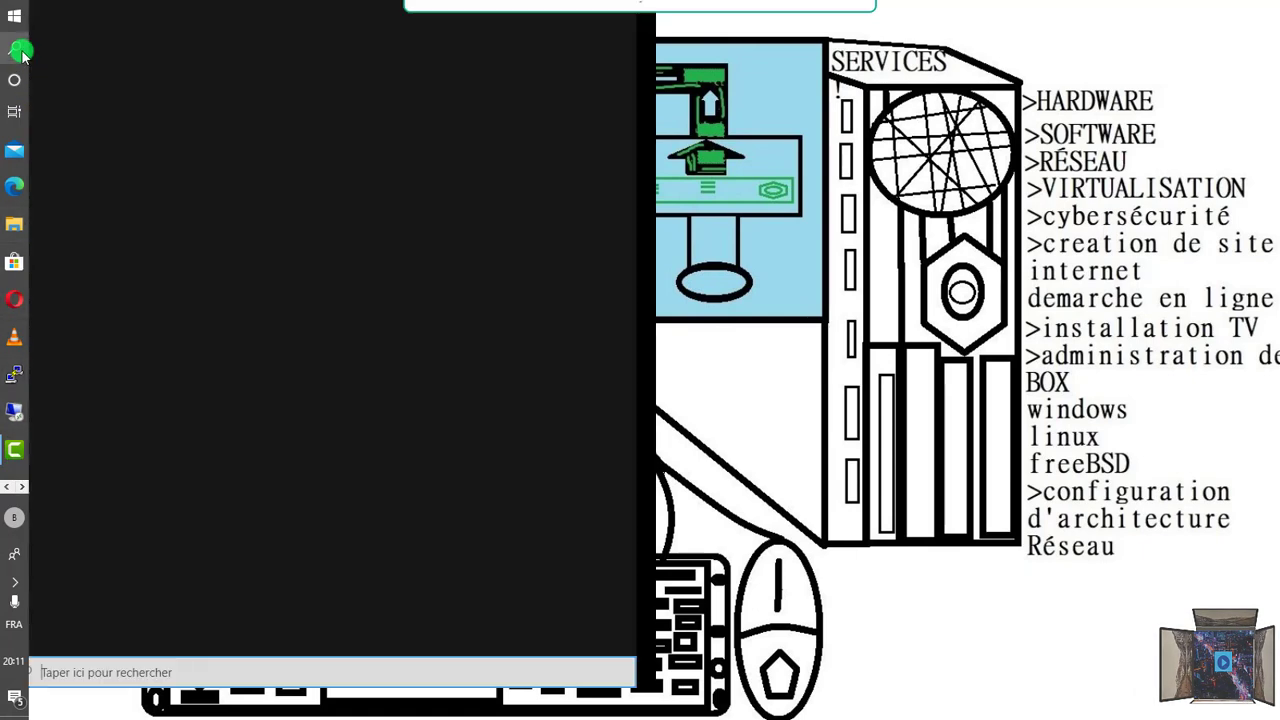
{"action": "left_click", "coordinate": [20, 50]}
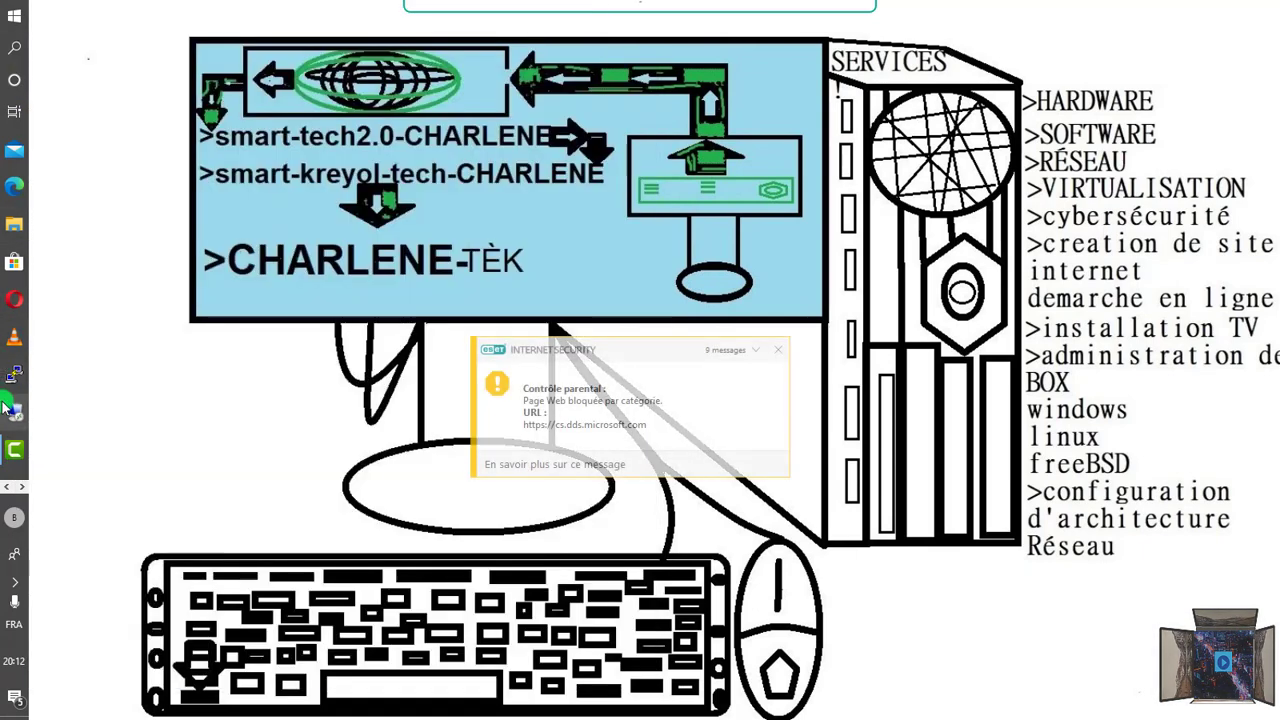
{"action": "left_click", "coordinate": [14, 408]}
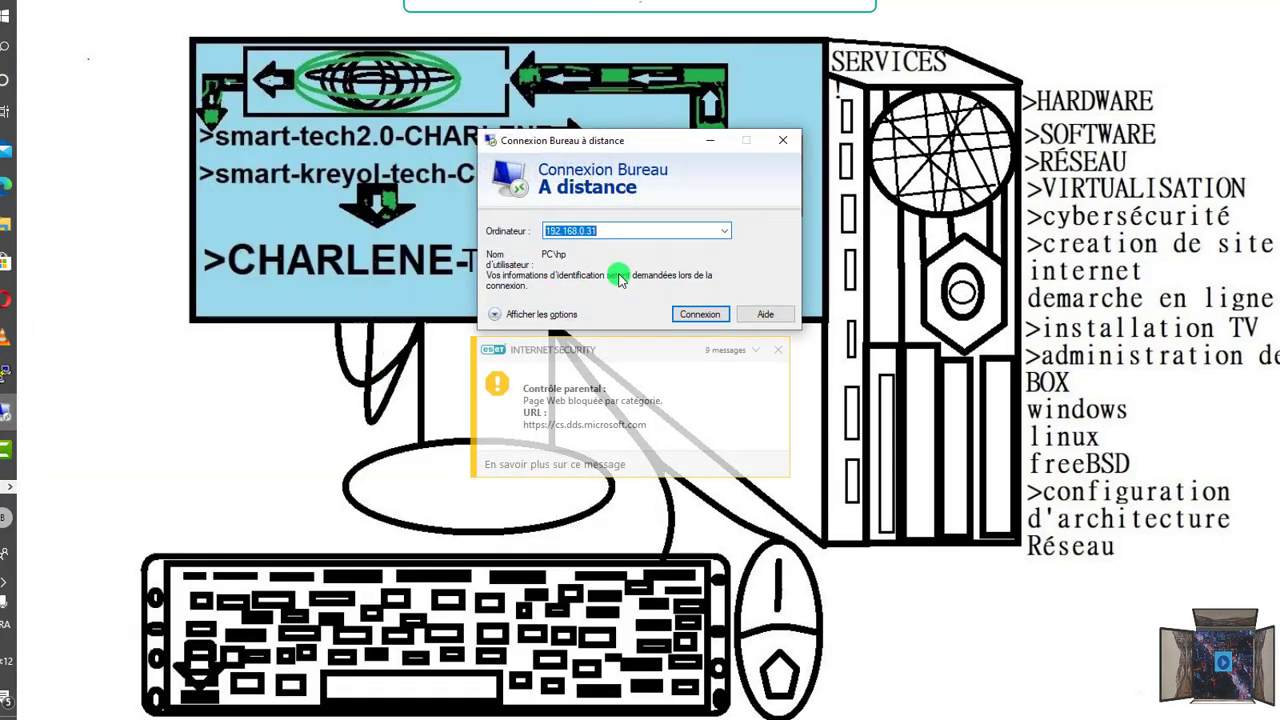
Step: Start connecting to 192.168.0.31, dismiss the antivirus notifications, and choose a different account
{"action": "left_click", "coordinate": [700, 314]}
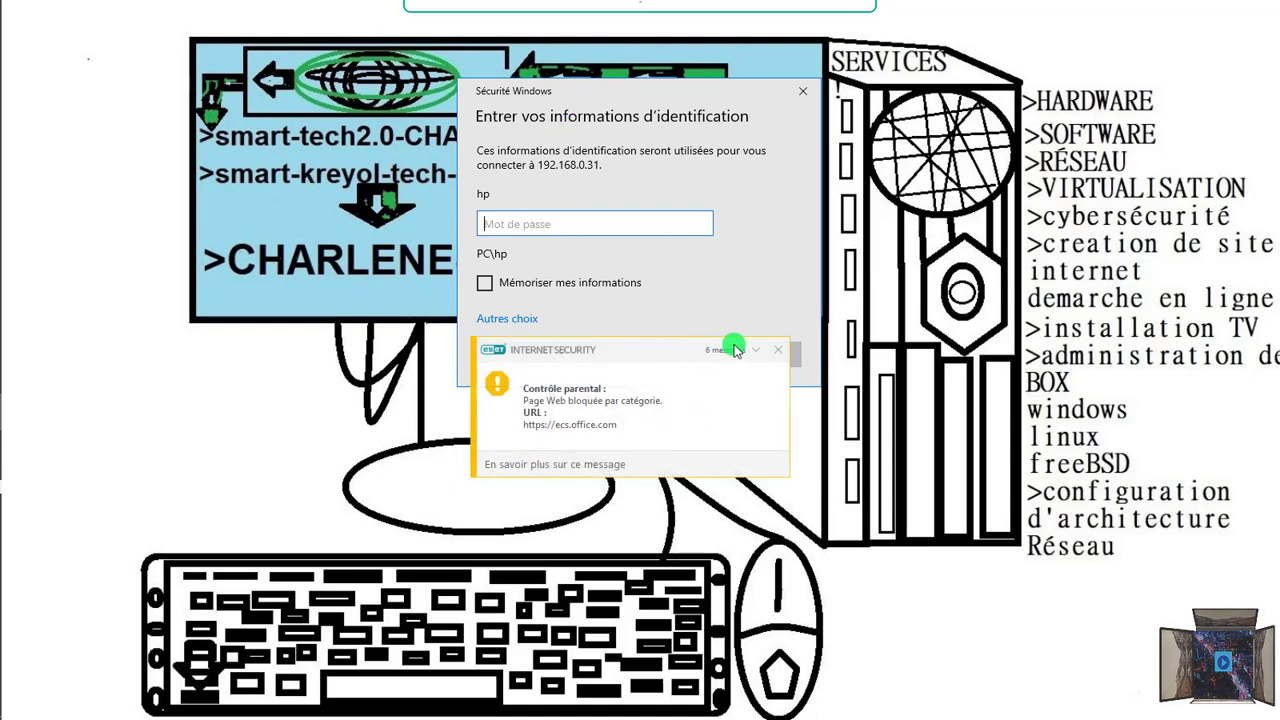
{"action": "left_click", "coordinate": [778, 350]}
{"action": "left_click", "coordinate": [778, 350]}
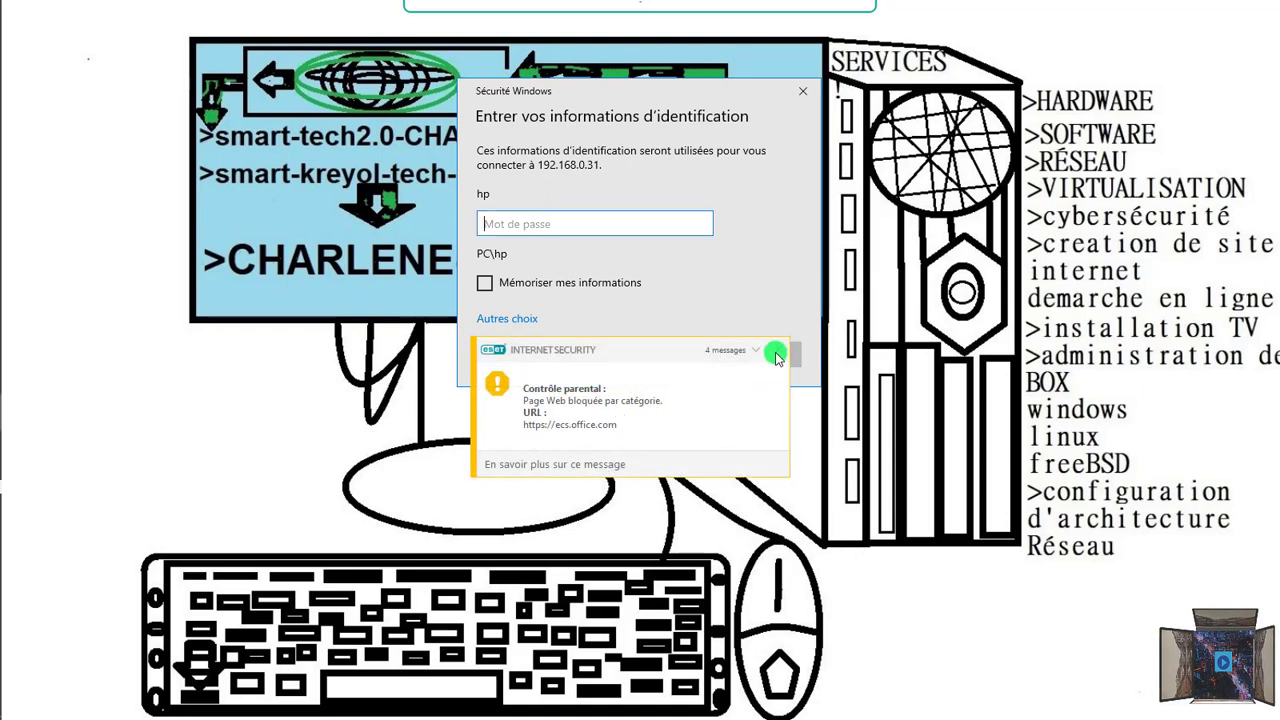
{"action": "left_click", "coordinate": [778, 352]}
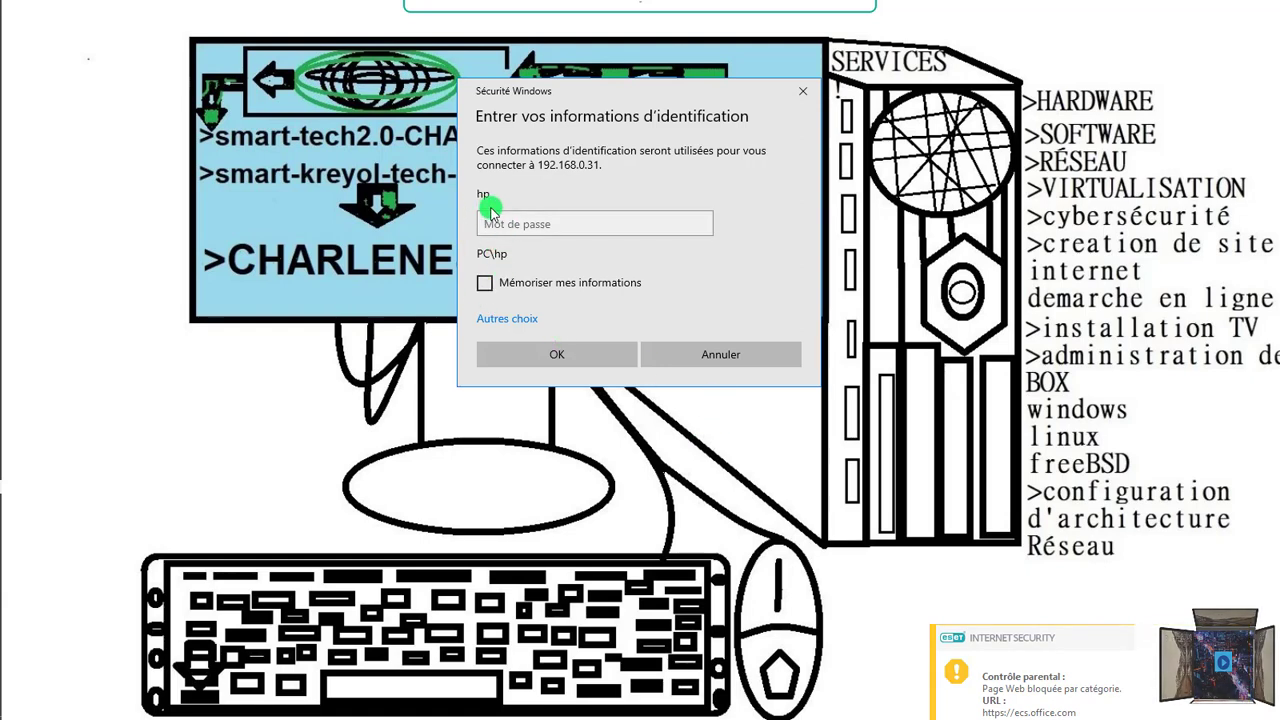
{"action": "left_click", "coordinate": [497, 322]}
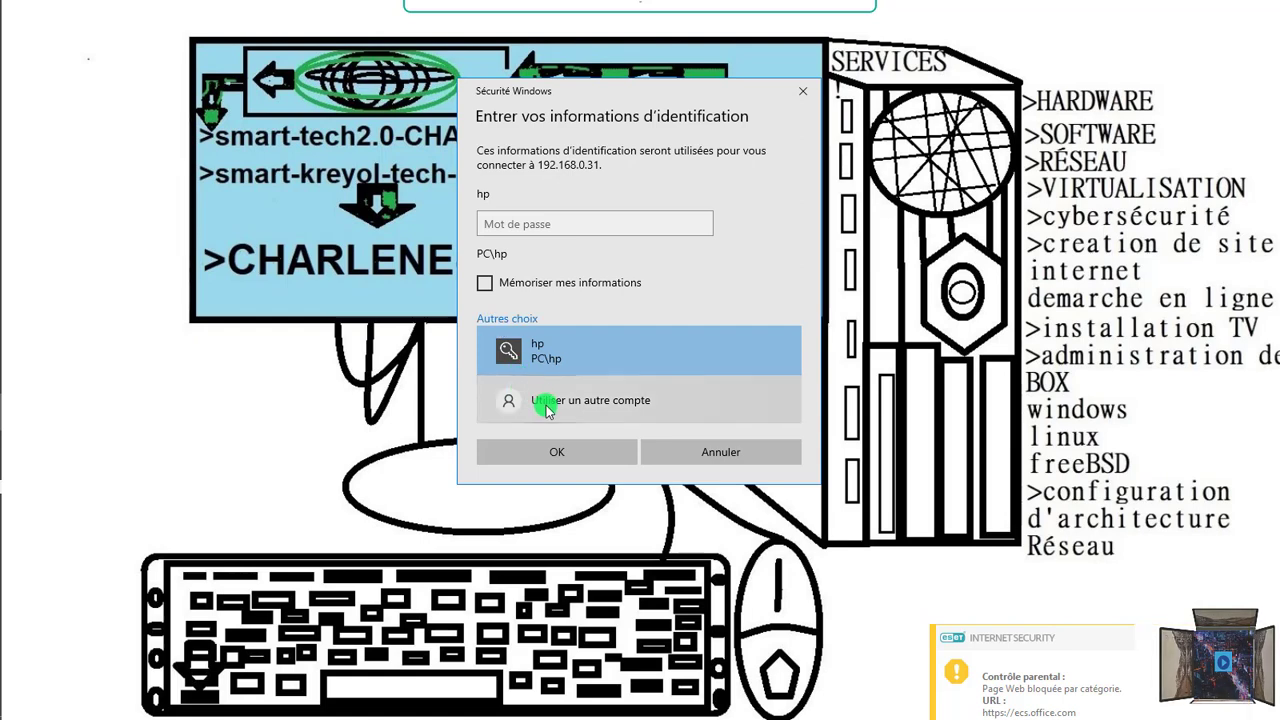
{"action": "left_click", "coordinate": [547, 402]}
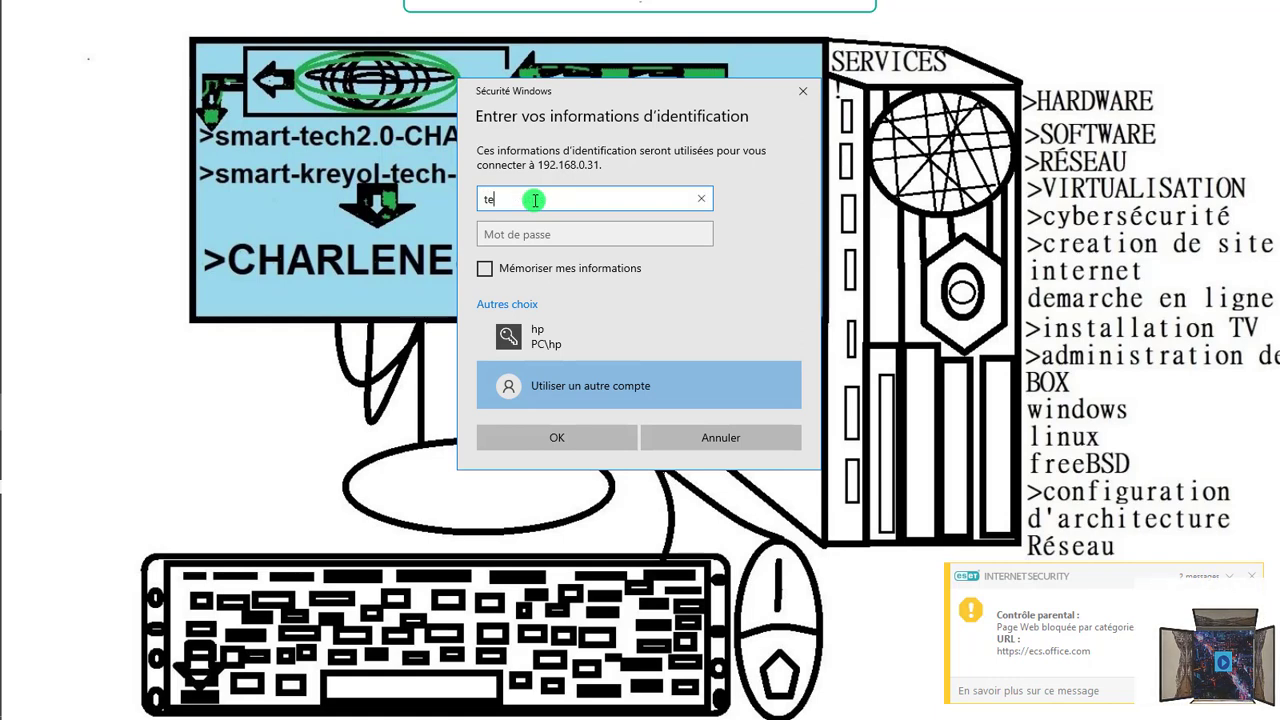
Step: Sign in with the first technician account and password, accepting the unverified certificate
{"action": "type", "text": "@o"}
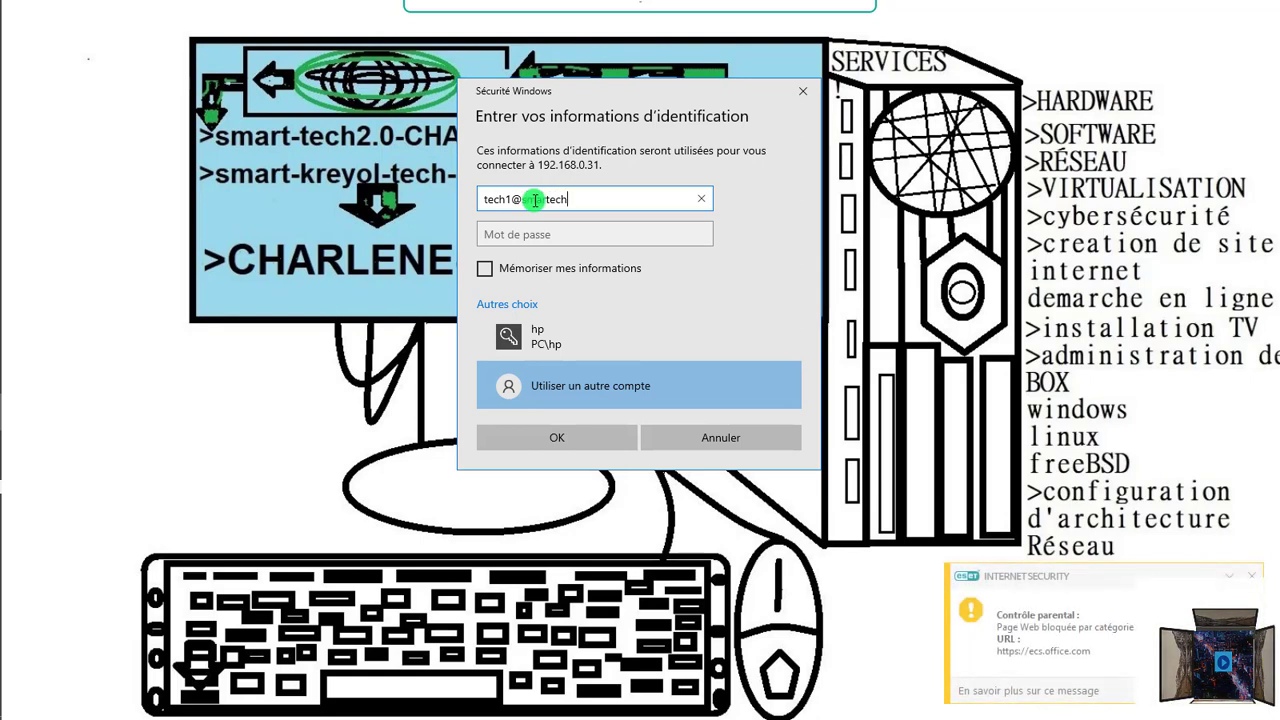
{"action": "left_click", "coordinate": [586, 230]}
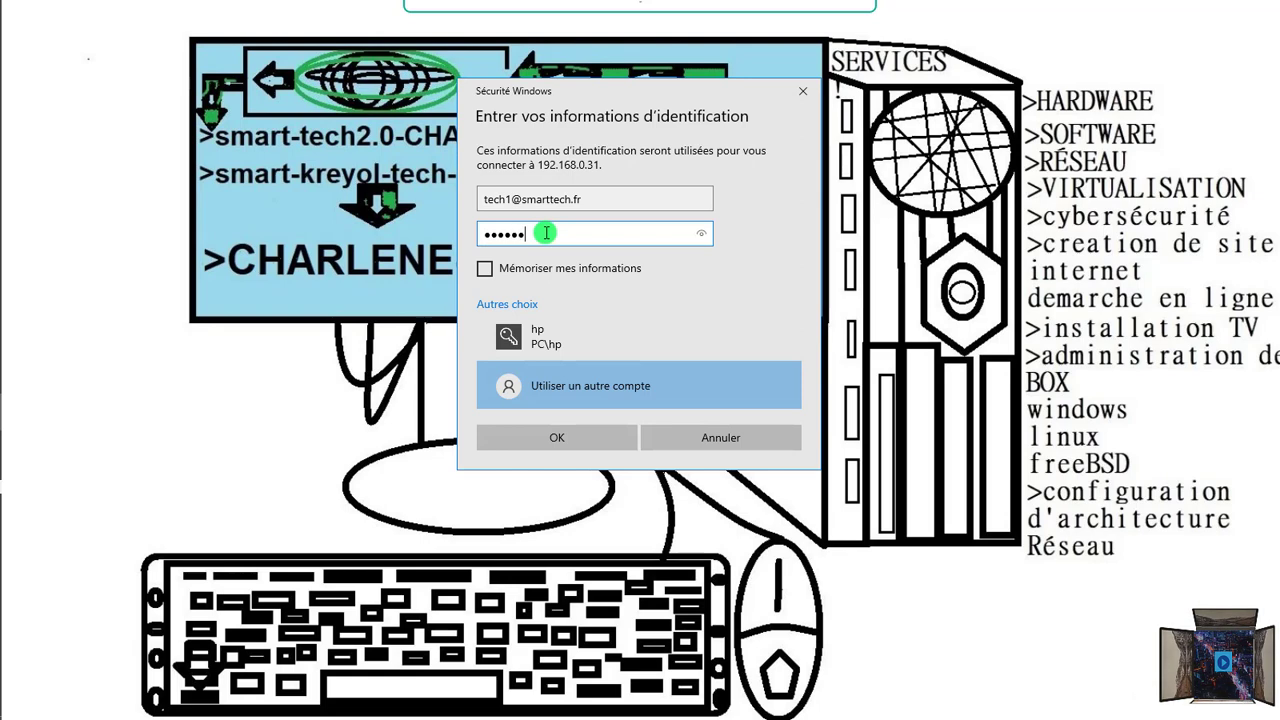
{"action": "type", "text": "•••••••"}
{"action": "key", "text": "Caps_Lock"}
{"action": "type", "text": "••••"}
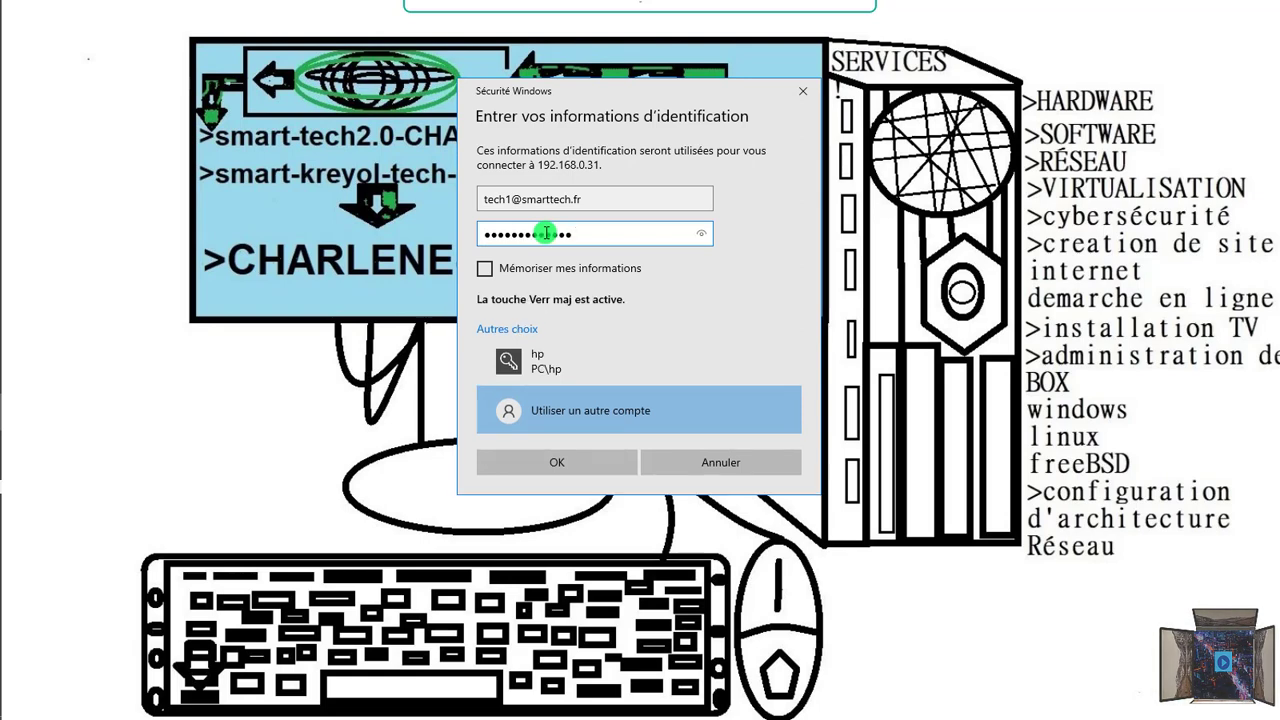
{"action": "key", "text": "Caps_Lock"}
{"action": "type", "text": "•"}
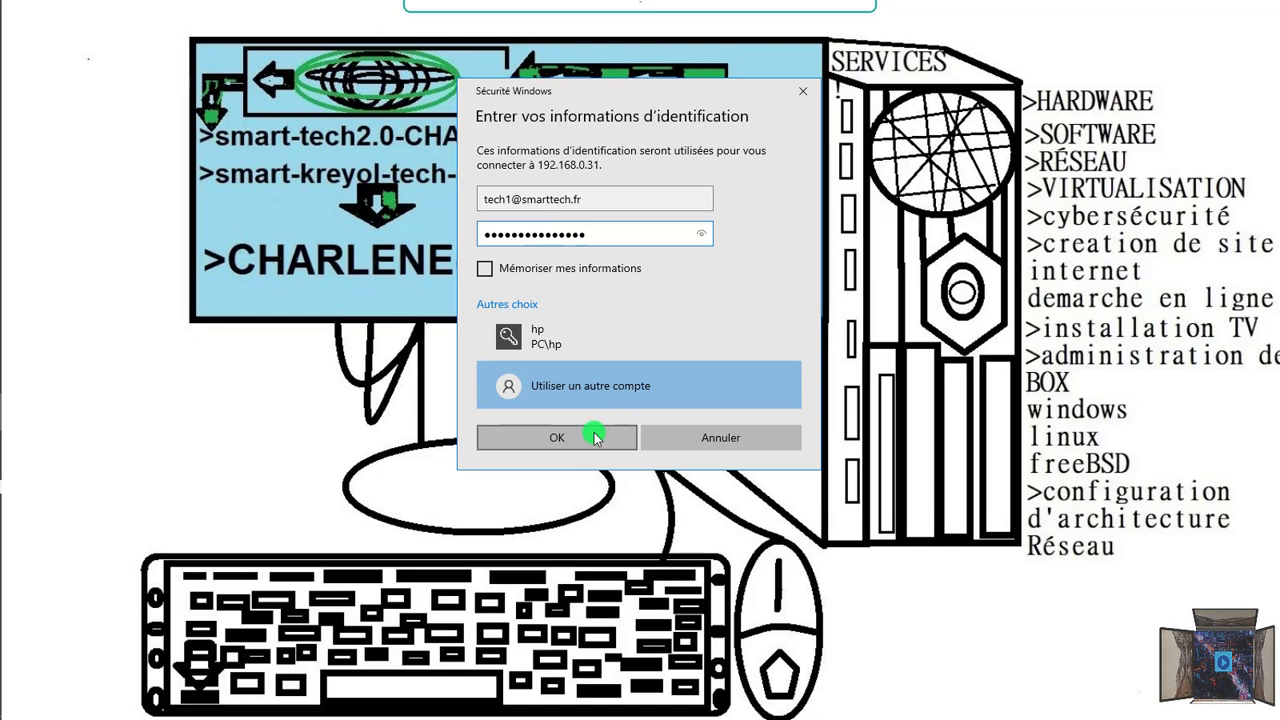
{"action": "left_click", "coordinate": [556, 437]}
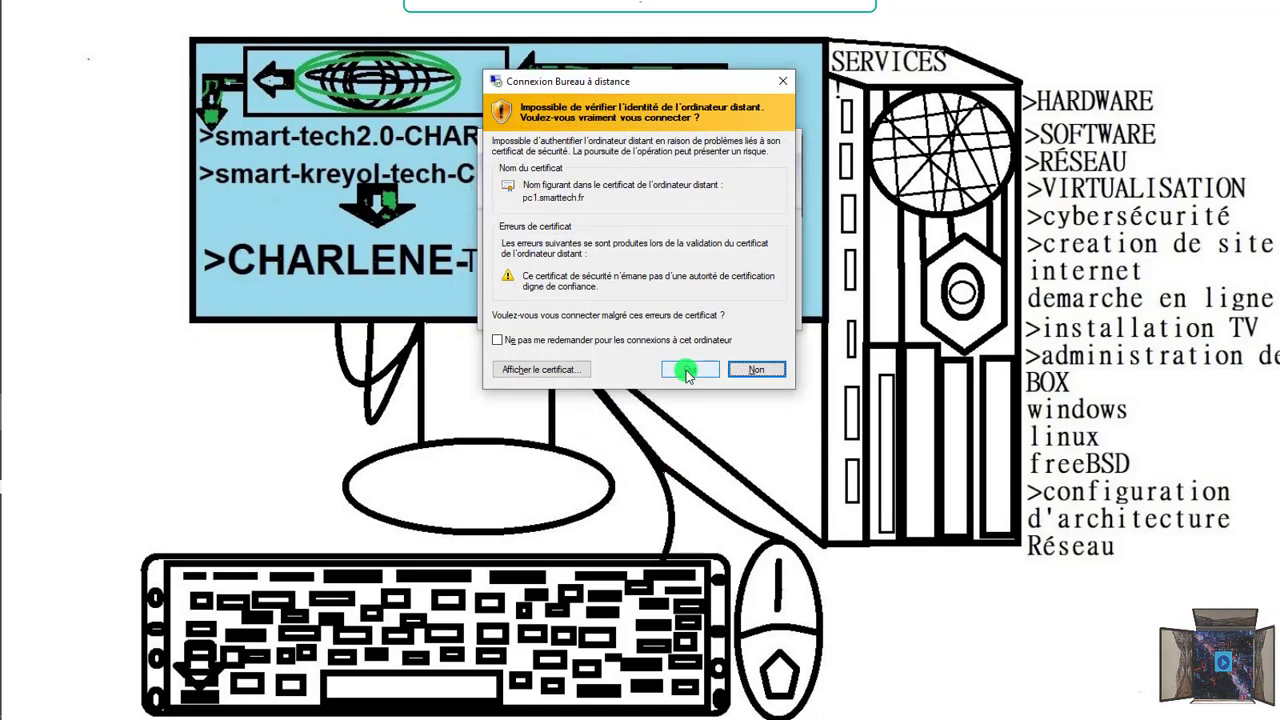
{"action": "left_click", "coordinate": [688, 371]}
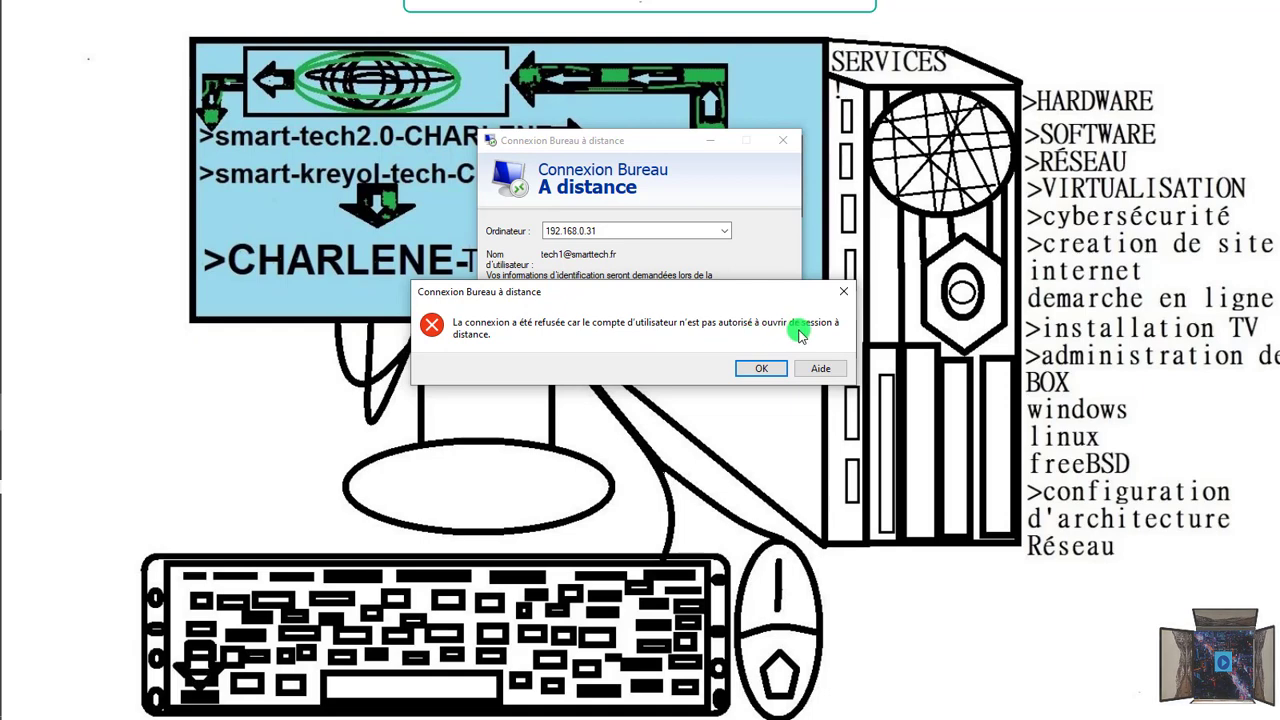
Step: Dismiss the connection-refused error and restart Remote Desktop Connection
{"action": "left_click", "coordinate": [760, 368]}
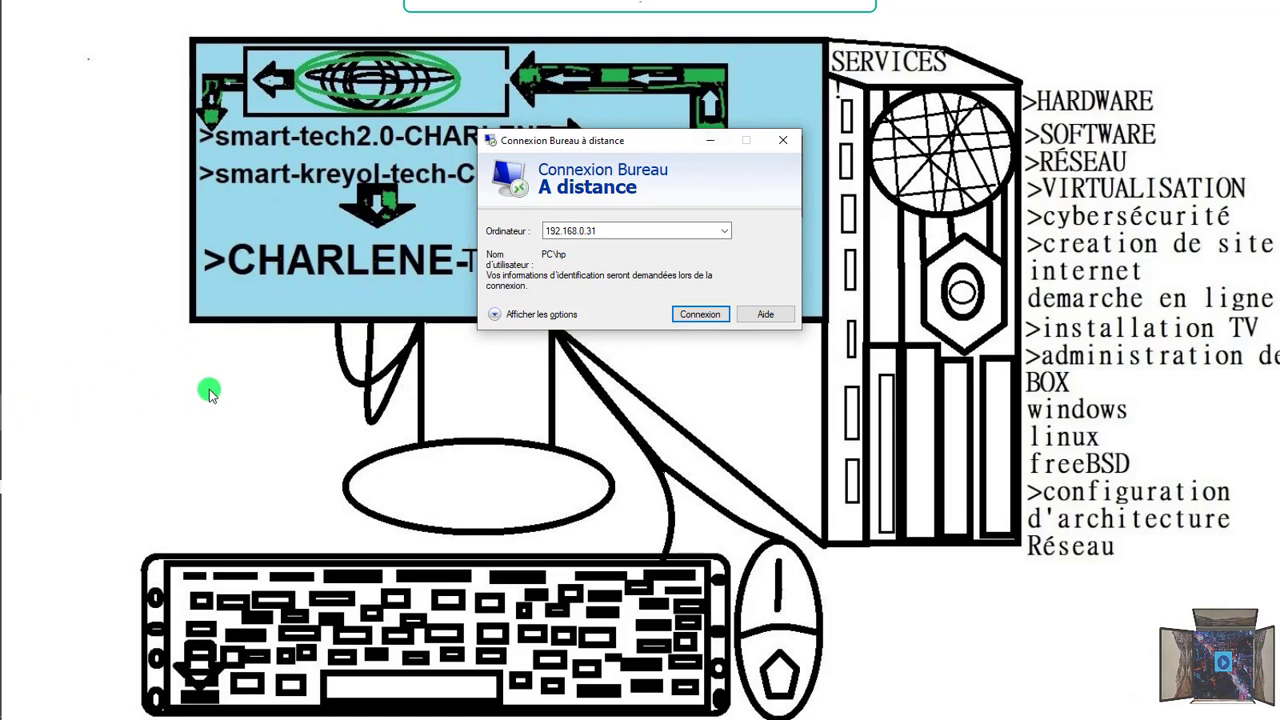
{"action": "mouse_move", "coordinate": [3, 427]}
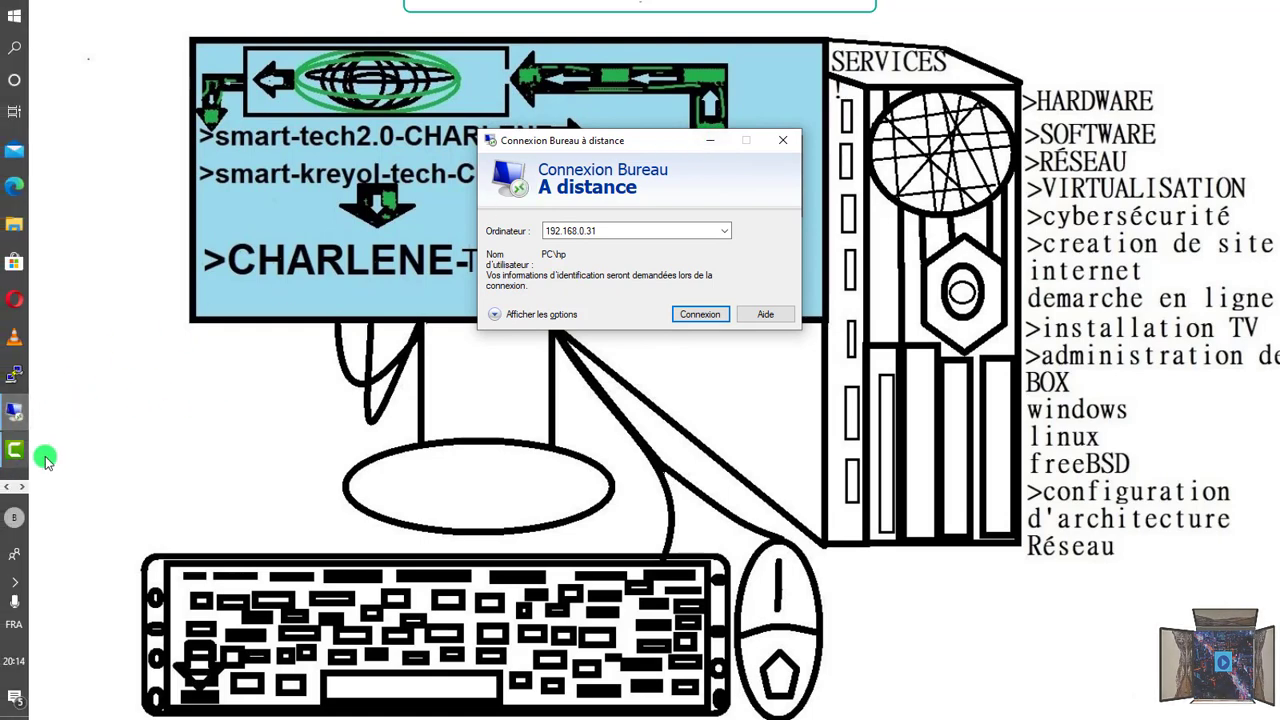
{"action": "mouse_move", "coordinate": [5, 575]}
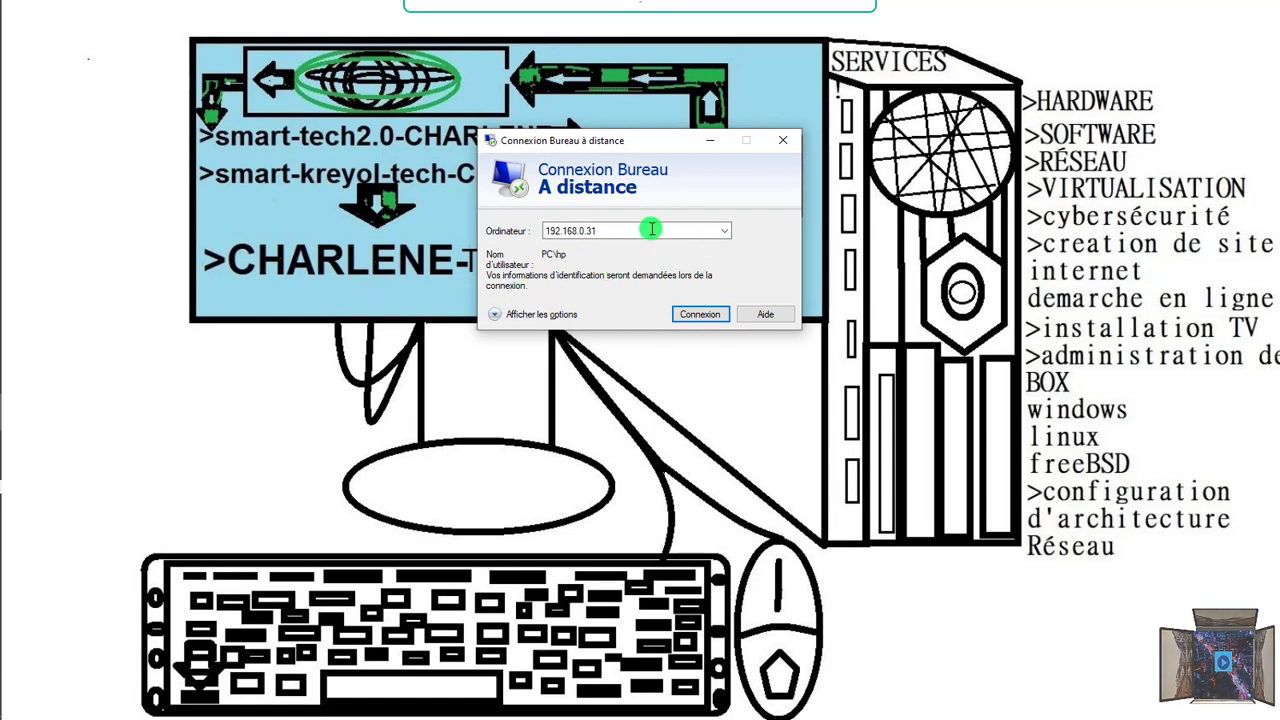
{"action": "left_click", "coordinate": [783, 146]}
{"action": "left_click", "coordinate": [14, 410]}
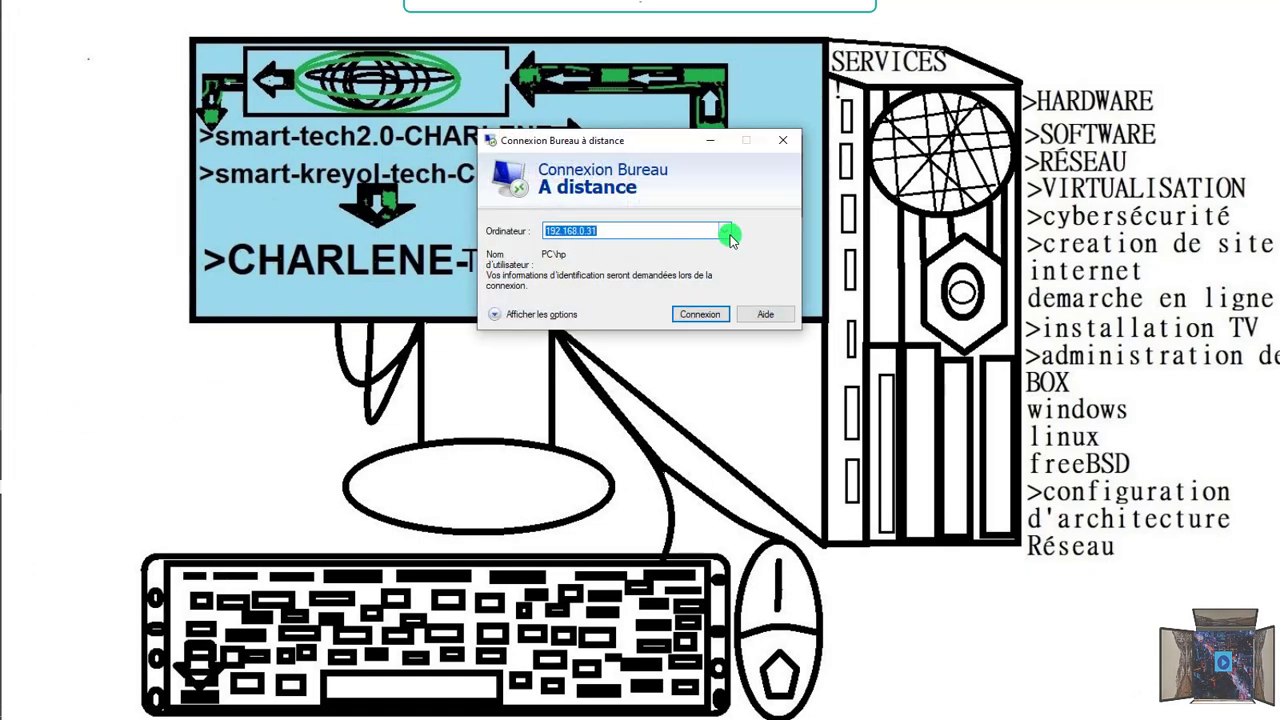
Step: Connect to the server 192.168.0.253 with the administrator password, accepting its certificate
{"action": "left_click", "coordinate": [725, 232]}
{"action": "left_click", "coordinate": [604, 256]}
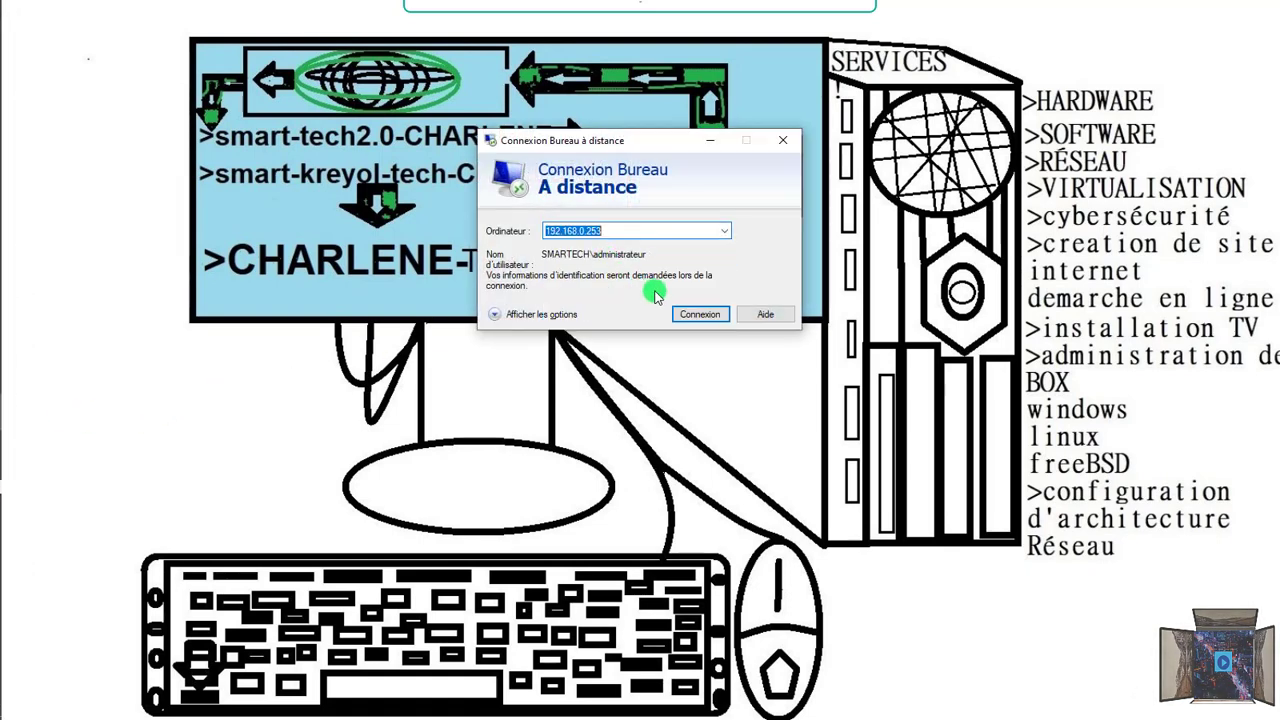
{"action": "left_click", "coordinate": [698, 314]}
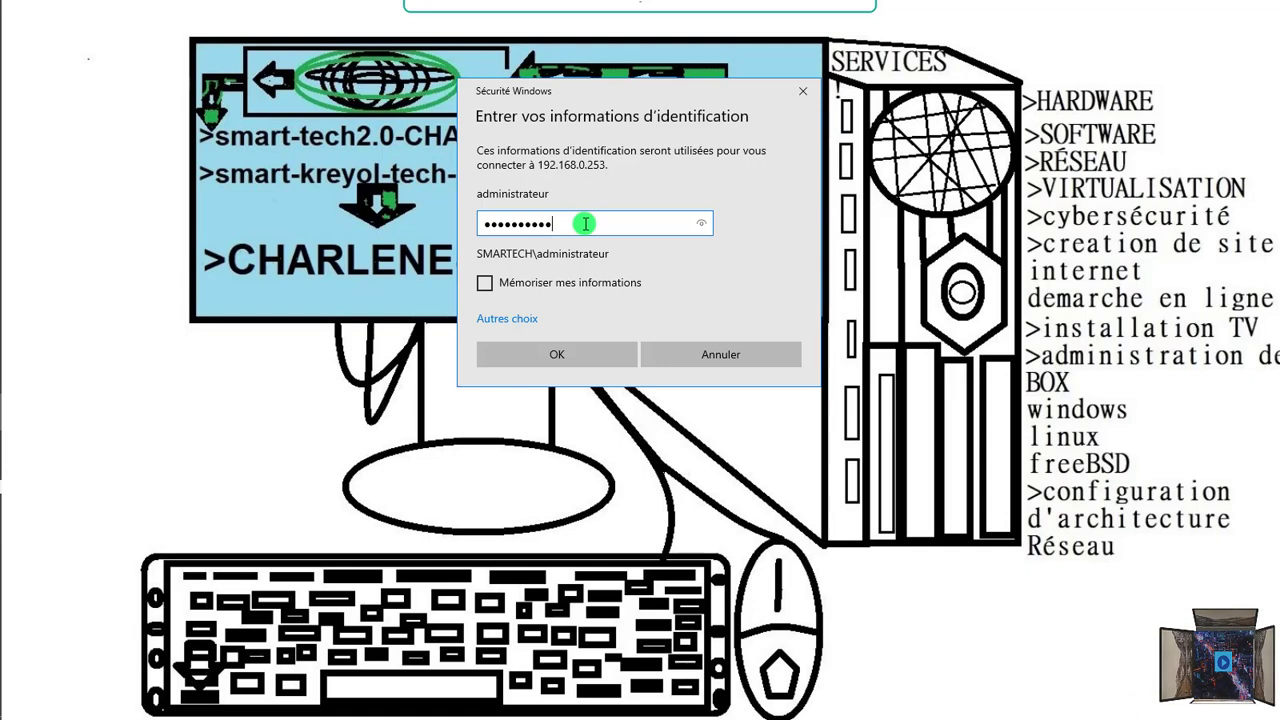
{"action": "key", "text": "Return"}
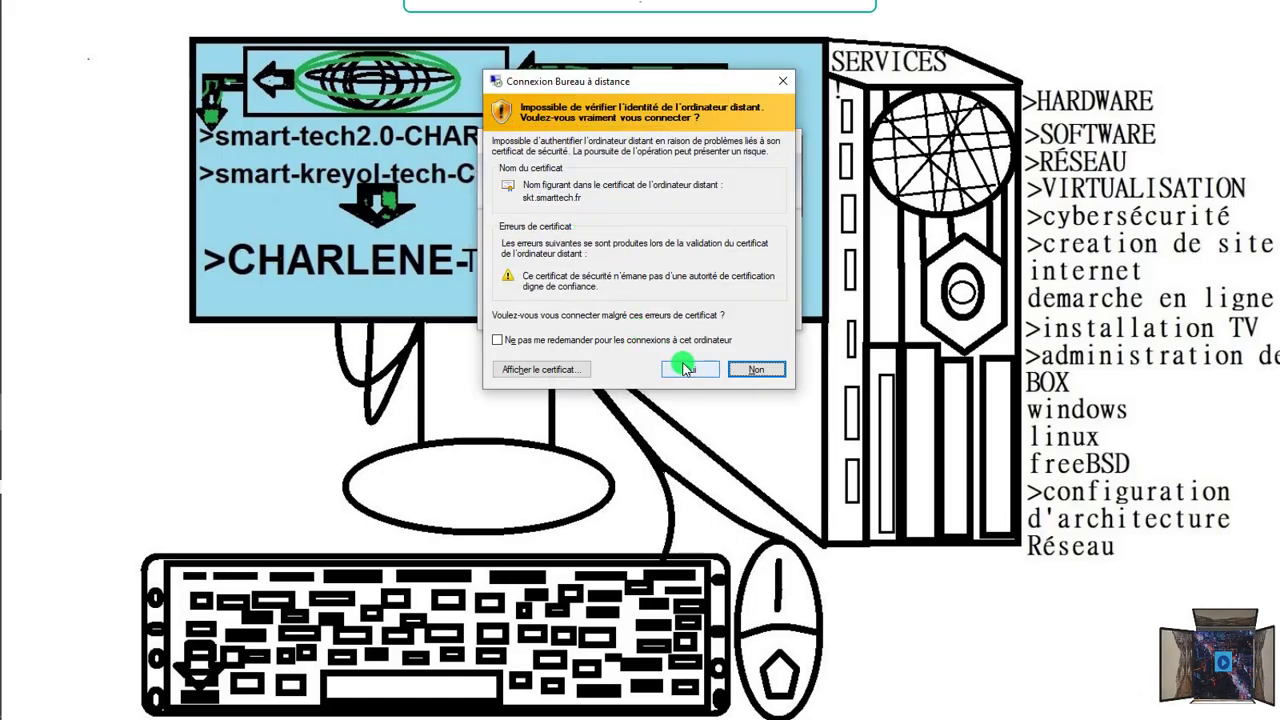
{"action": "left_click", "coordinate": [684, 368]}
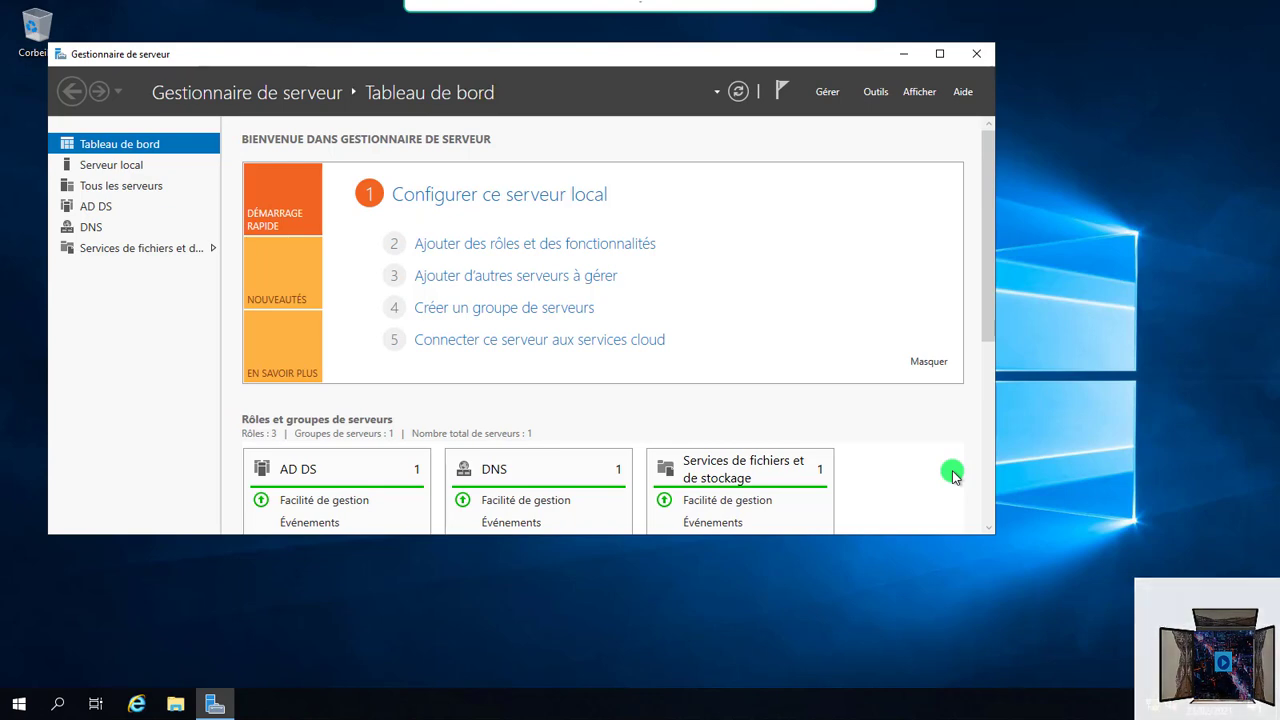
Step: Allow Remote Desktop connections on the server for both technician accounts, then show the Tools menu
{"action": "key", "text": "super+Pause"}
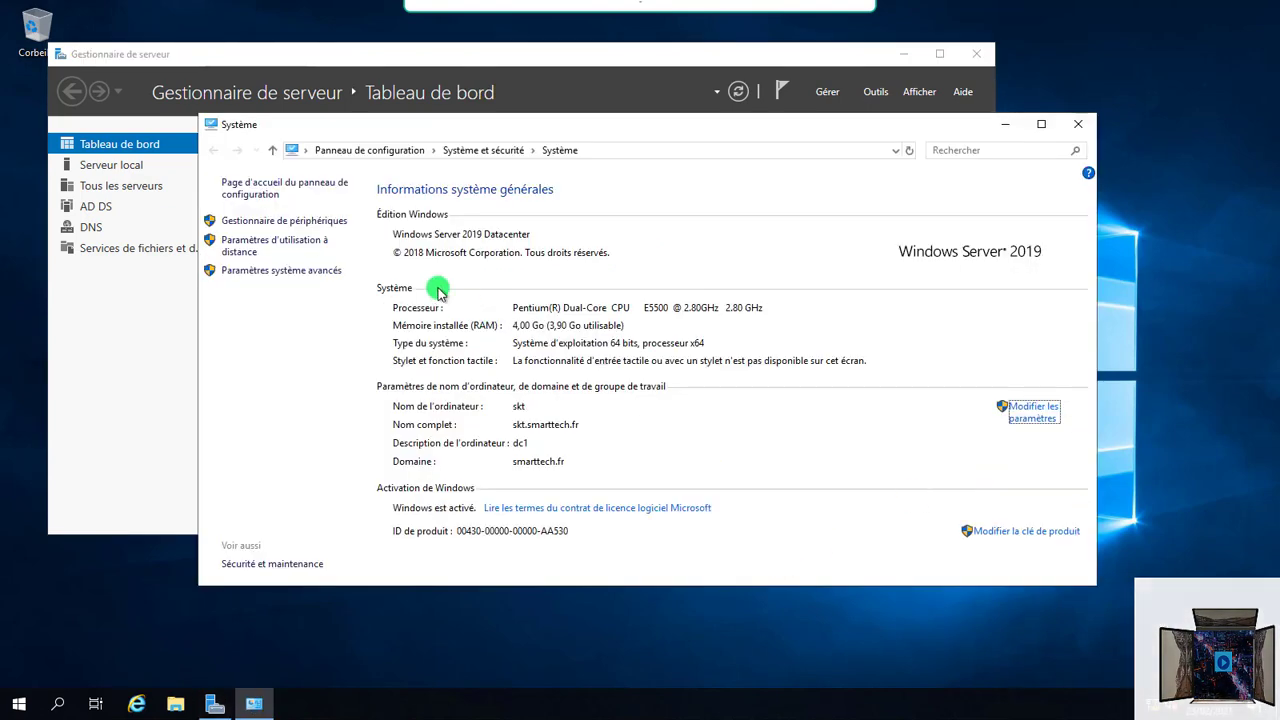
{"action": "left_click", "coordinate": [267, 248]}
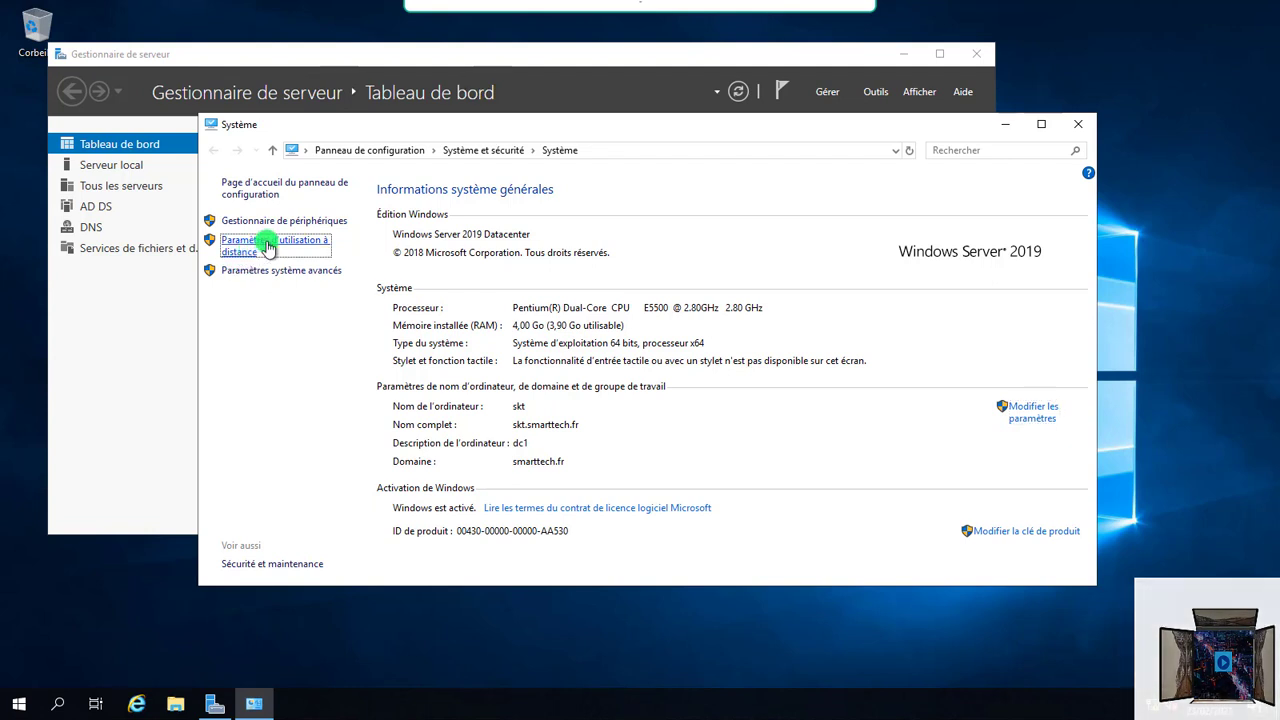
{"action": "left_click", "coordinate": [97, 323]}
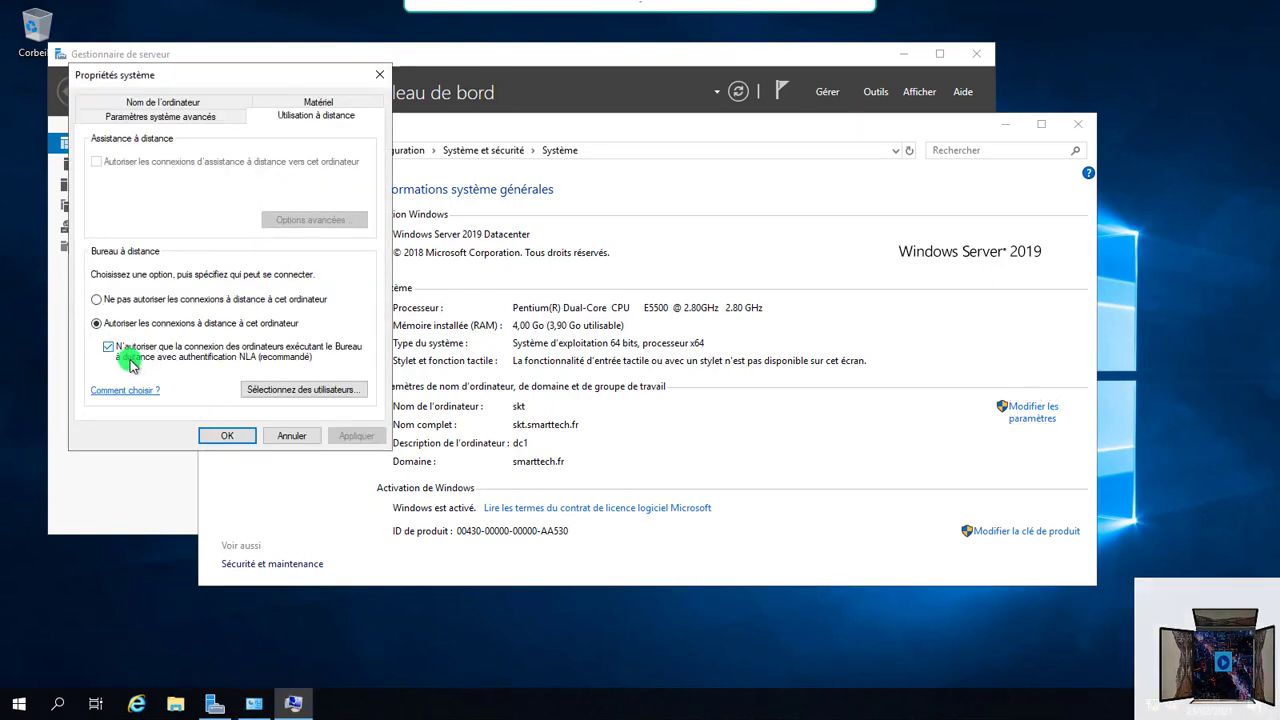
{"action": "left_click", "coordinate": [268, 390]}
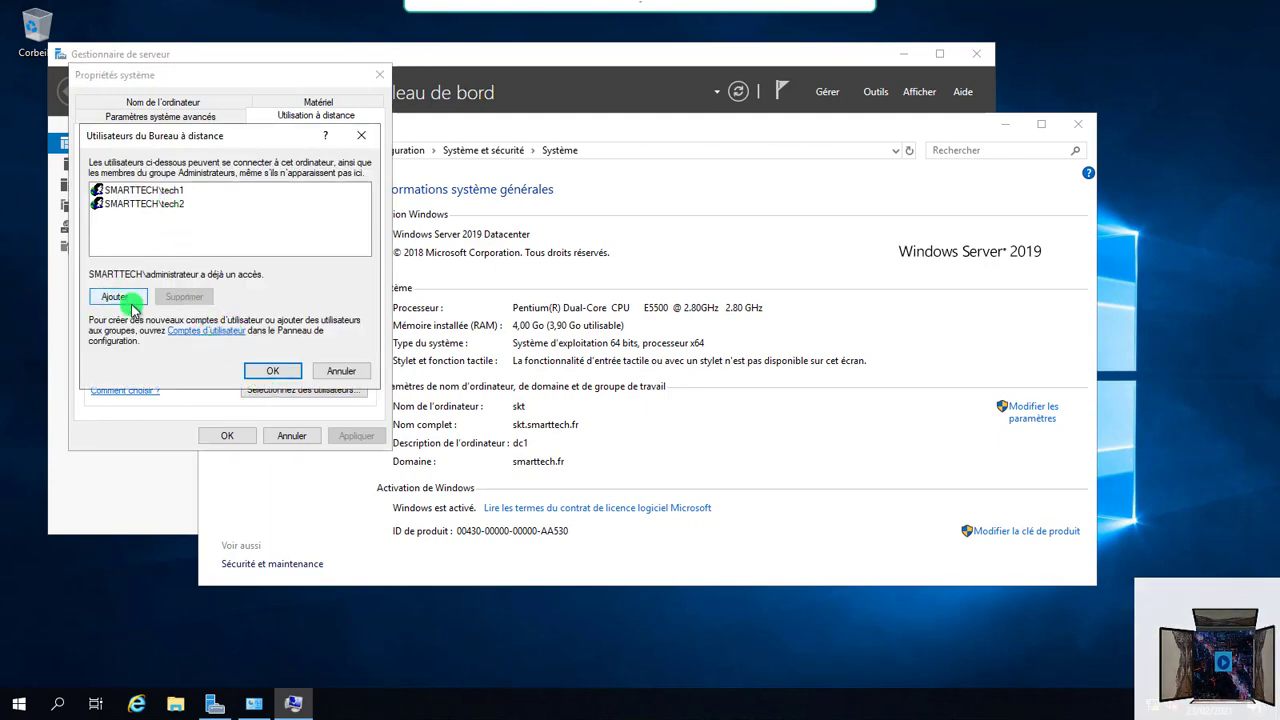
{"action": "left_click", "coordinate": [254, 368]}
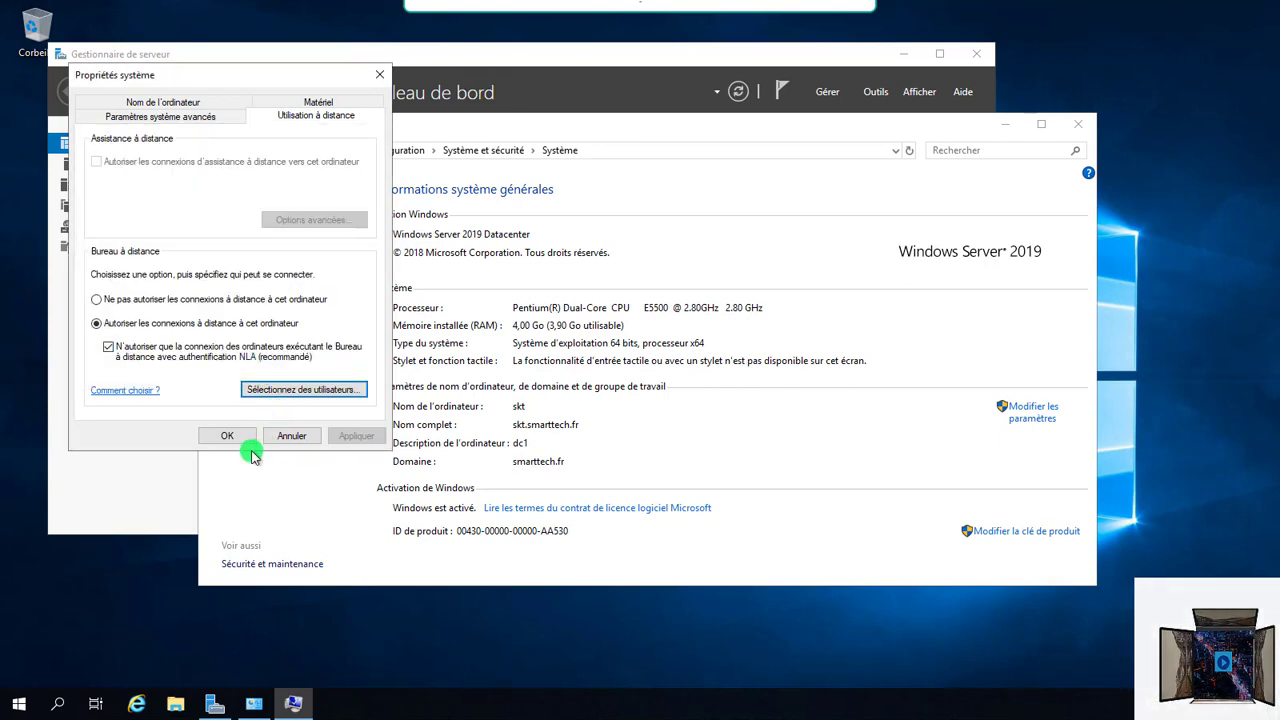
{"action": "left_click", "coordinate": [227, 436]}
{"action": "left_click", "coordinate": [875, 91]}
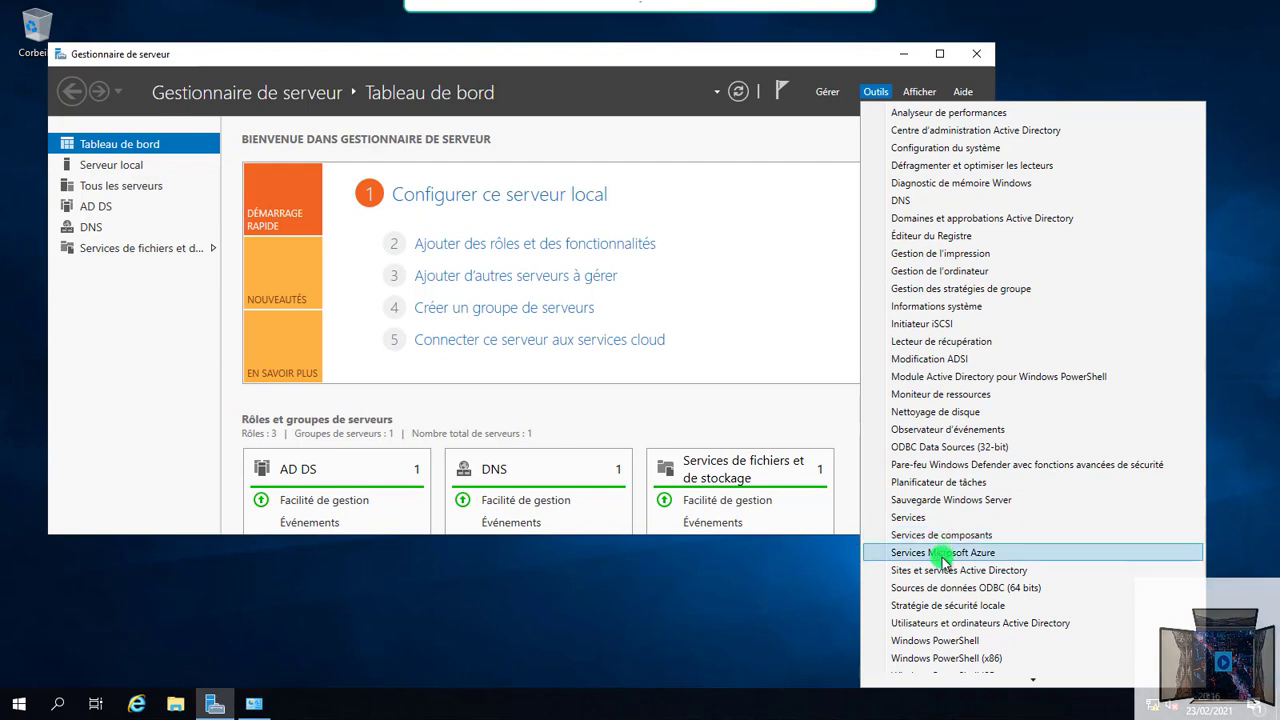
Step: In Active Directory Users and Computers, view the Administrateurs clés Enterprise group's members
{"action": "left_click", "coordinate": [948, 622]}
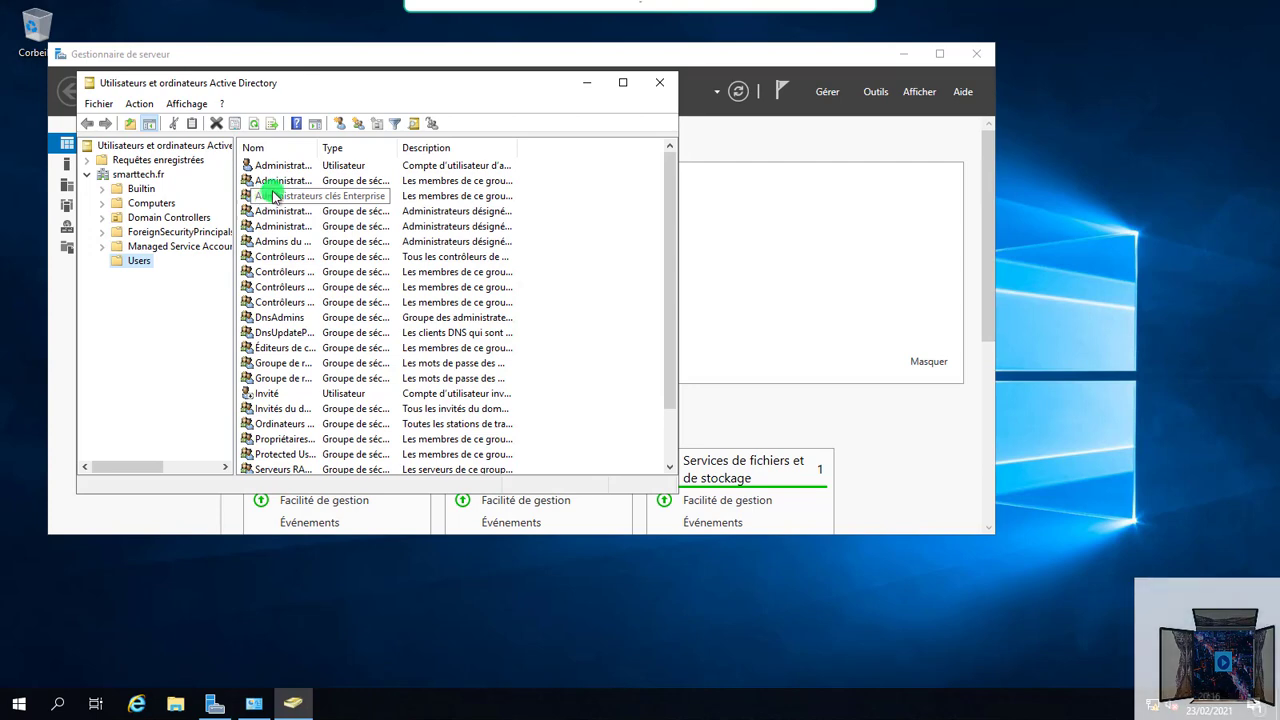
{"action": "double_click", "coordinate": [288, 165]}
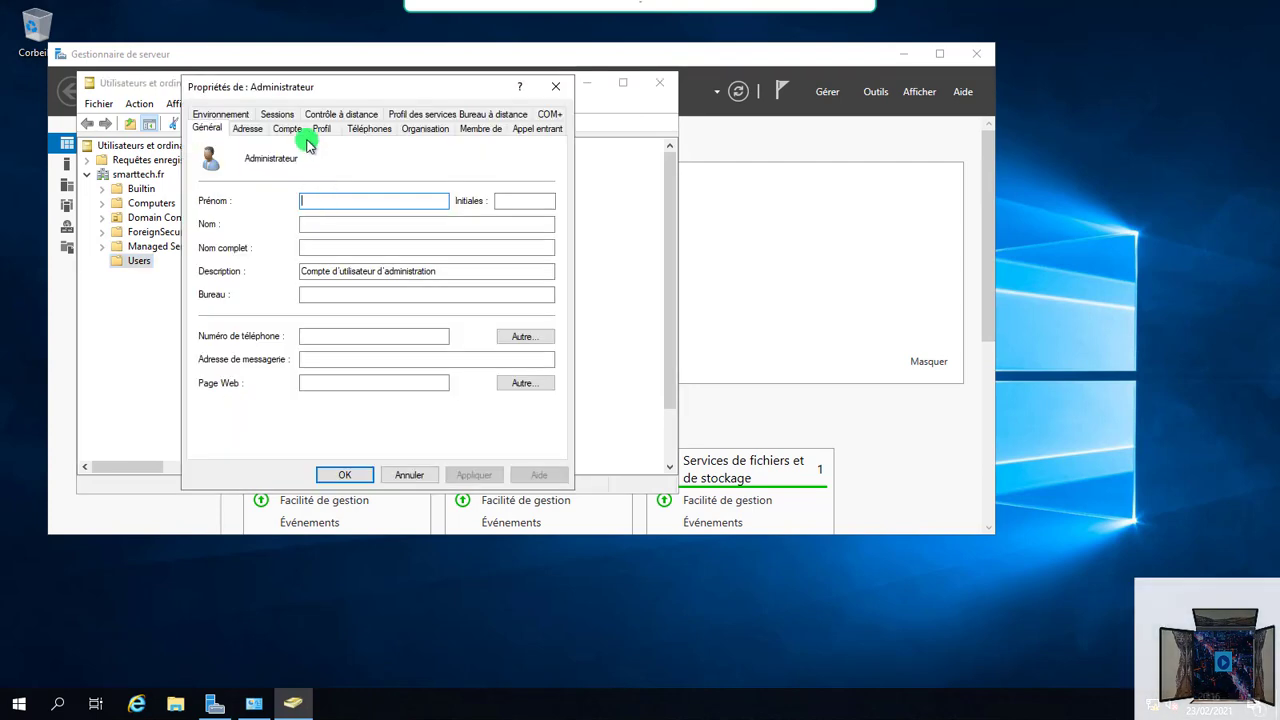
{"action": "left_click", "coordinate": [552, 89]}
{"action": "left_click", "coordinate": [280, 166]}
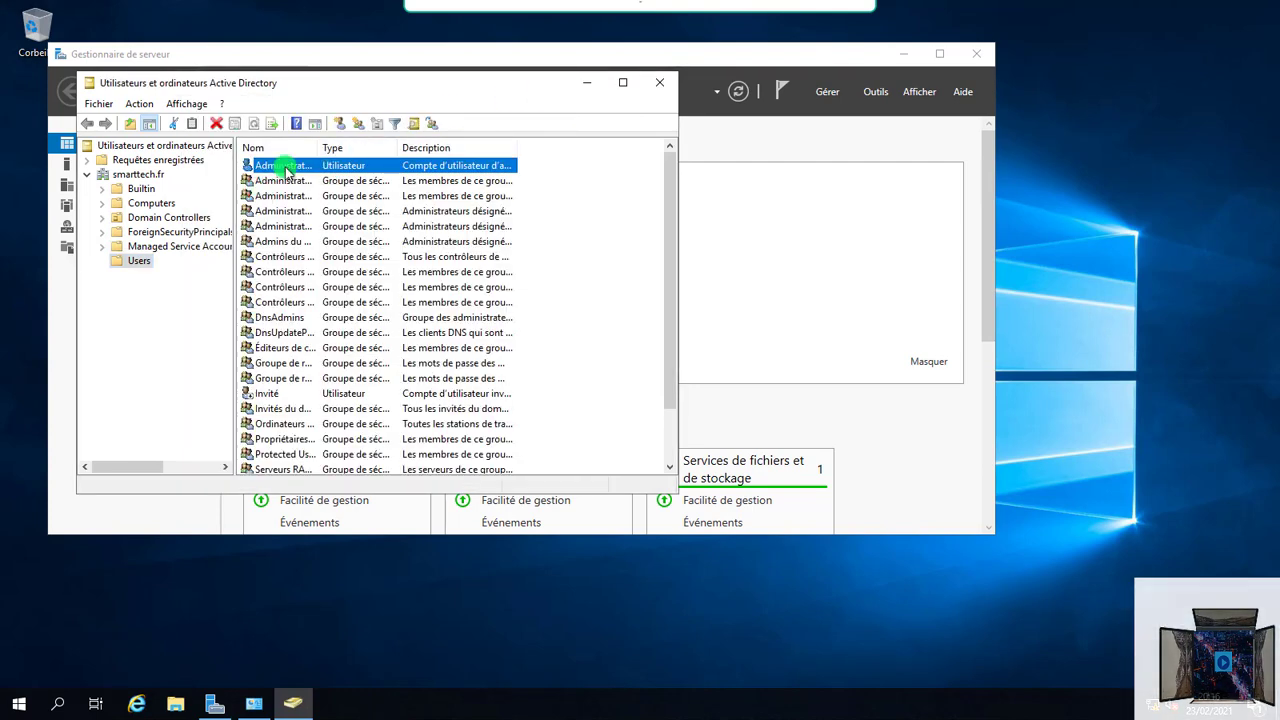
{"action": "left_click", "coordinate": [290, 216]}
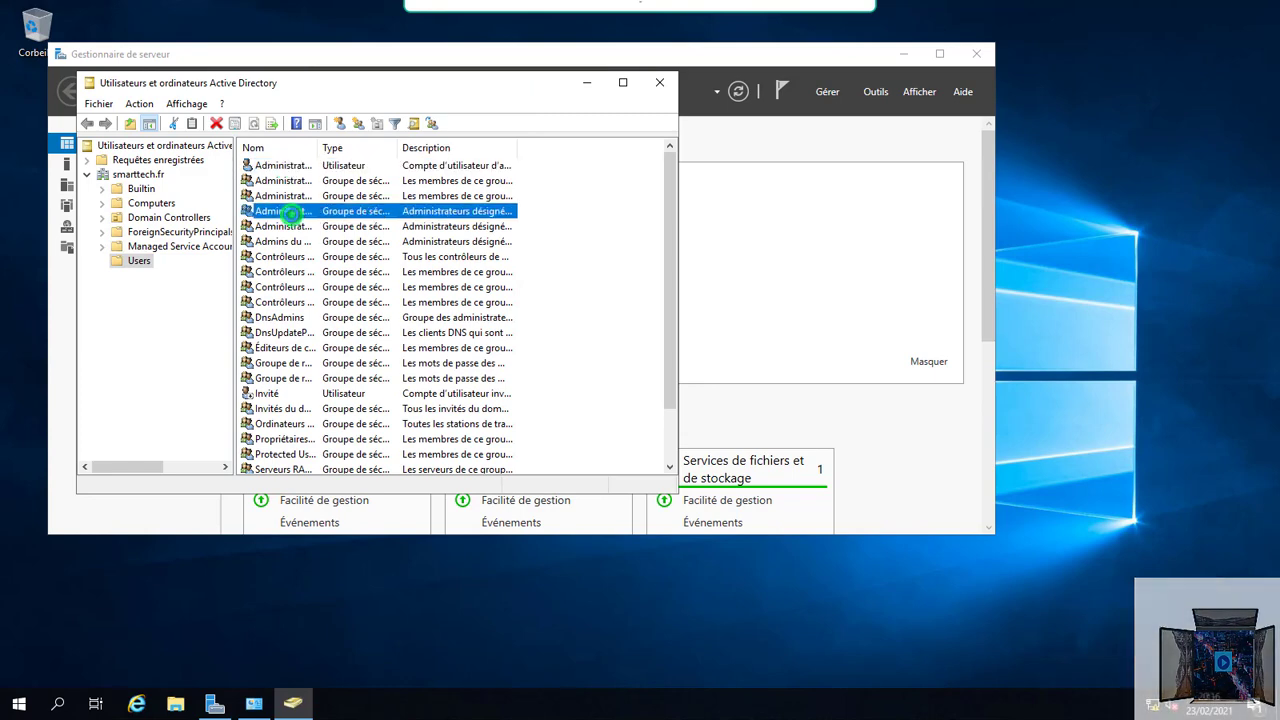
{"action": "double_click", "coordinate": [290, 216]}
{"action": "left_click", "coordinate": [248, 114]}
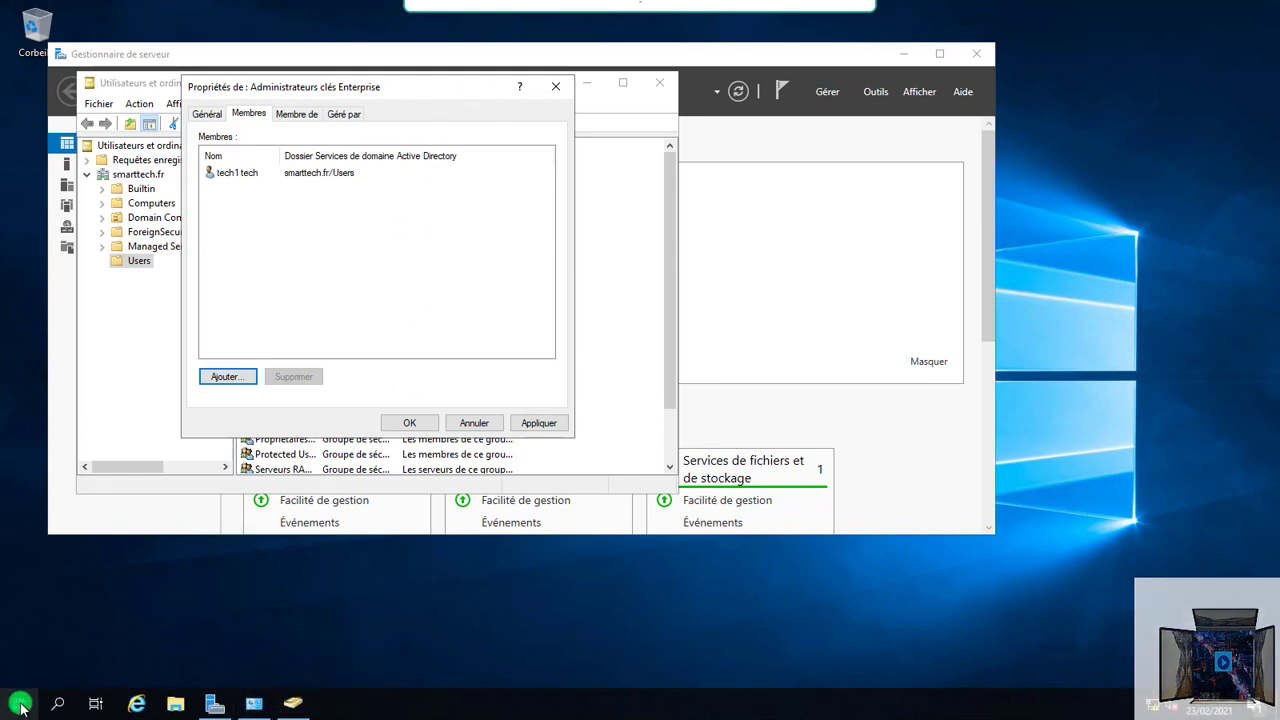
Step: Return to the host and connect to 192.168.0.31 with the local account's password
{"action": "left_click", "coordinate": [72, 700]}
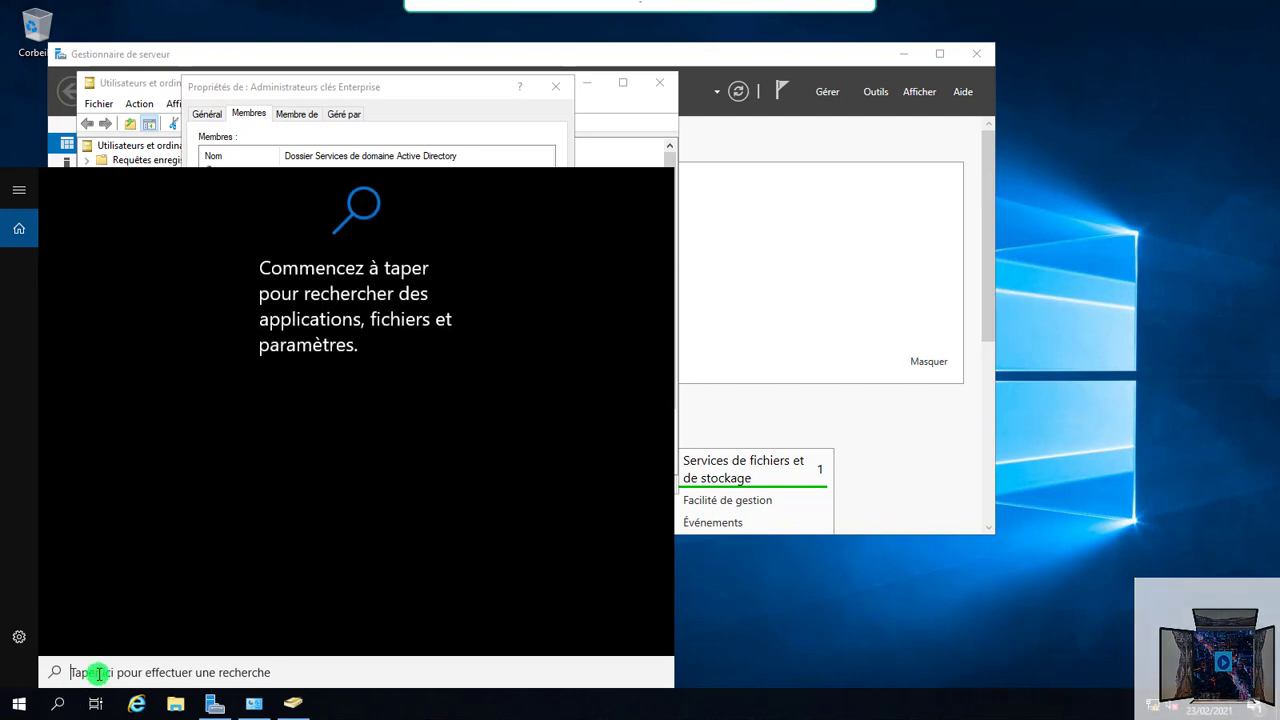
{"action": "key", "text": "Escape"}
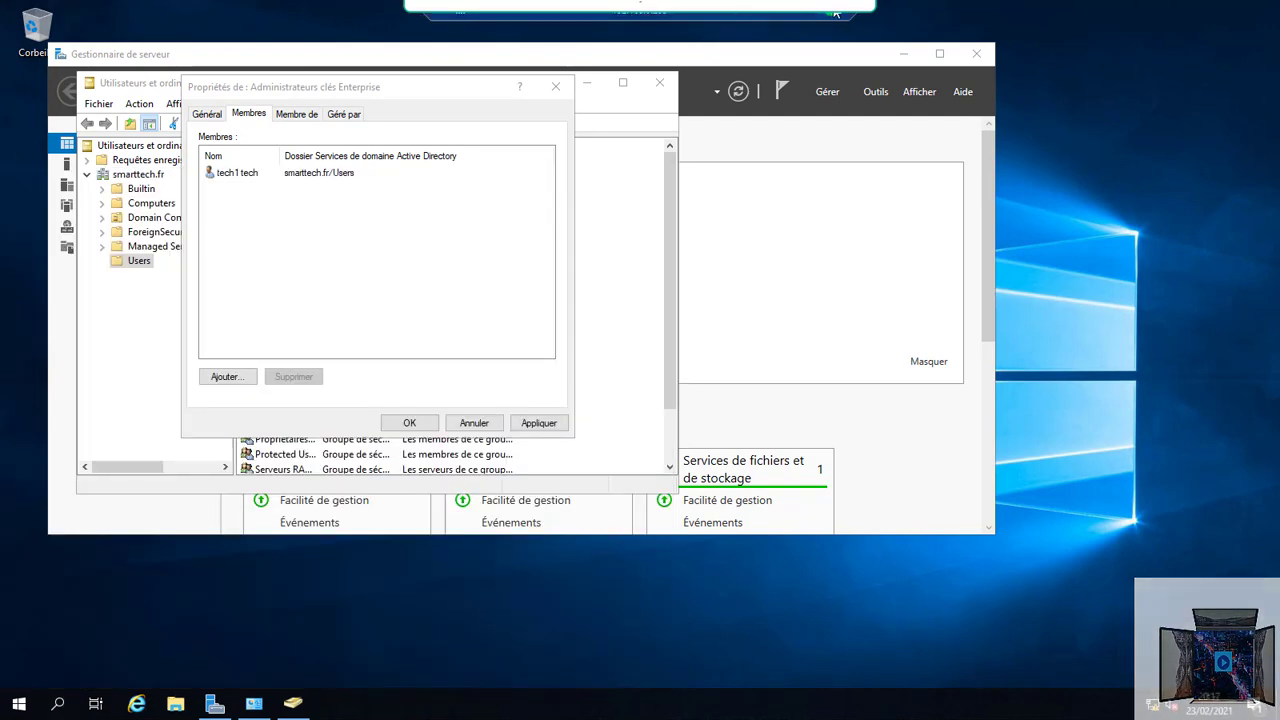
{"action": "left_click", "coordinate": [835, 12]}
{"action": "left_click", "coordinate": [17, 412]}
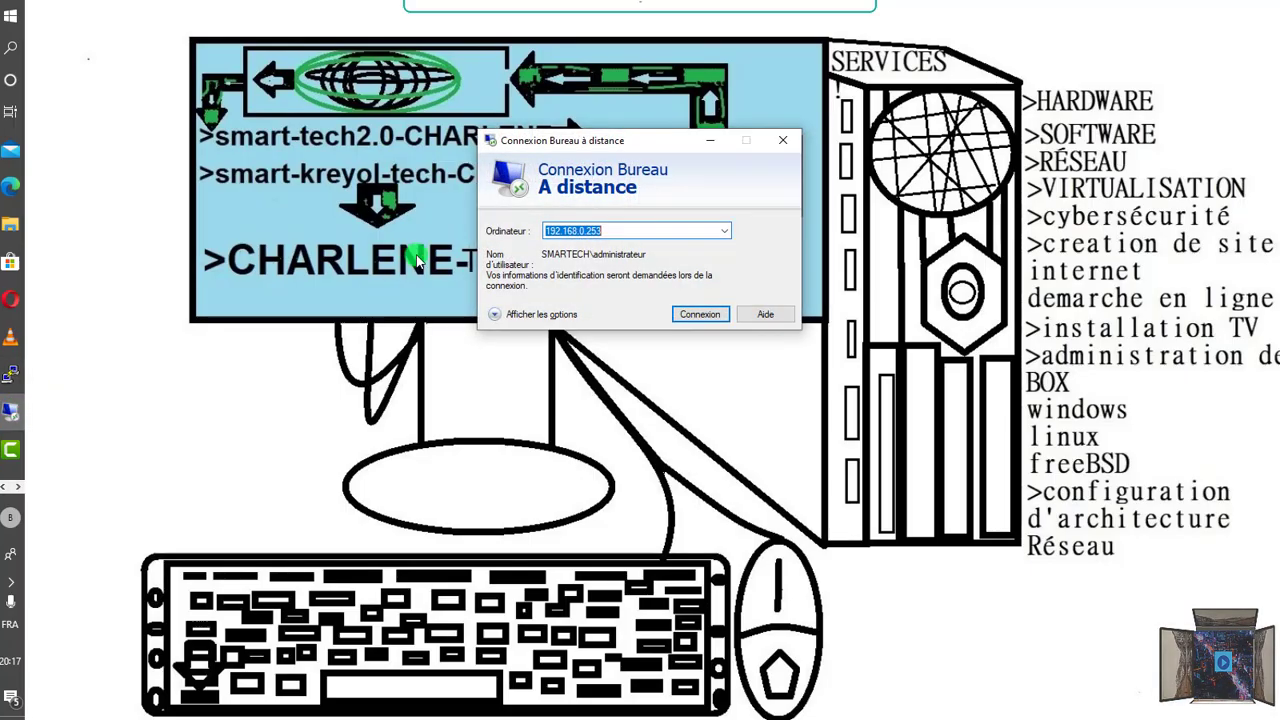
{"action": "left_click", "coordinate": [716, 230]}
{"action": "left_click", "coordinate": [600, 259]}
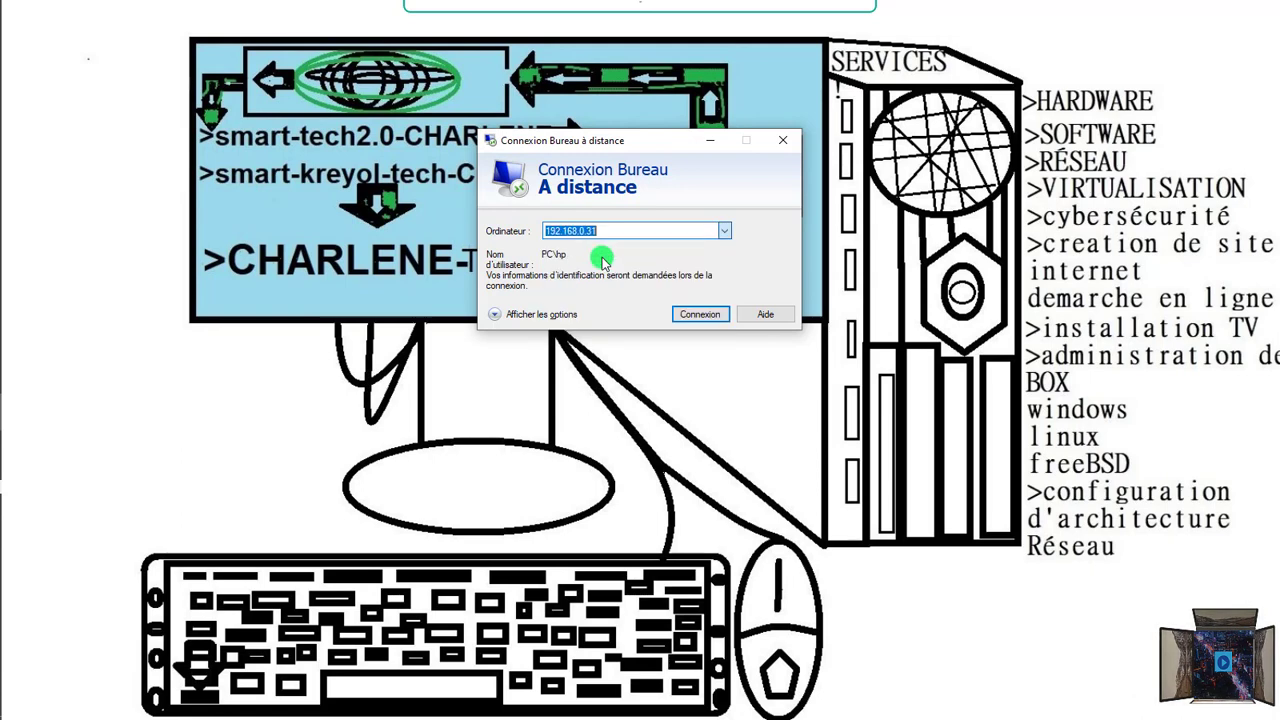
{"action": "left_click", "coordinate": [690, 314]}
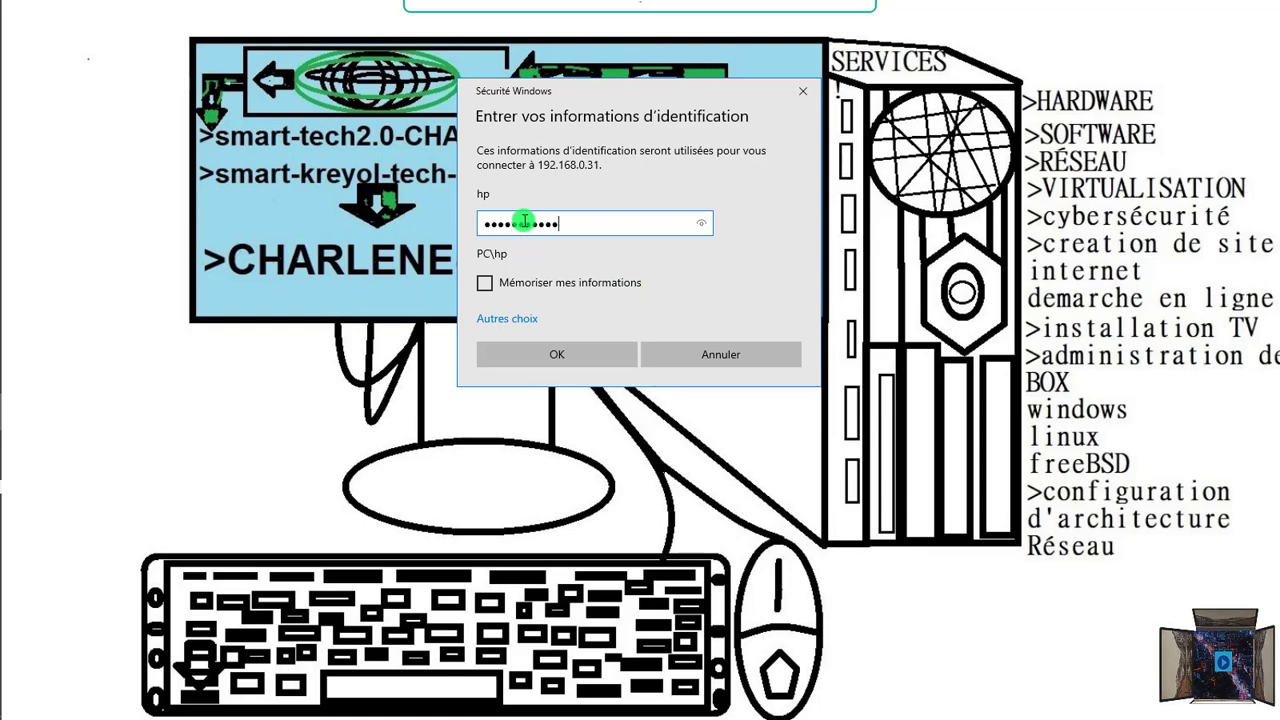
{"action": "key", "text": "Return"}
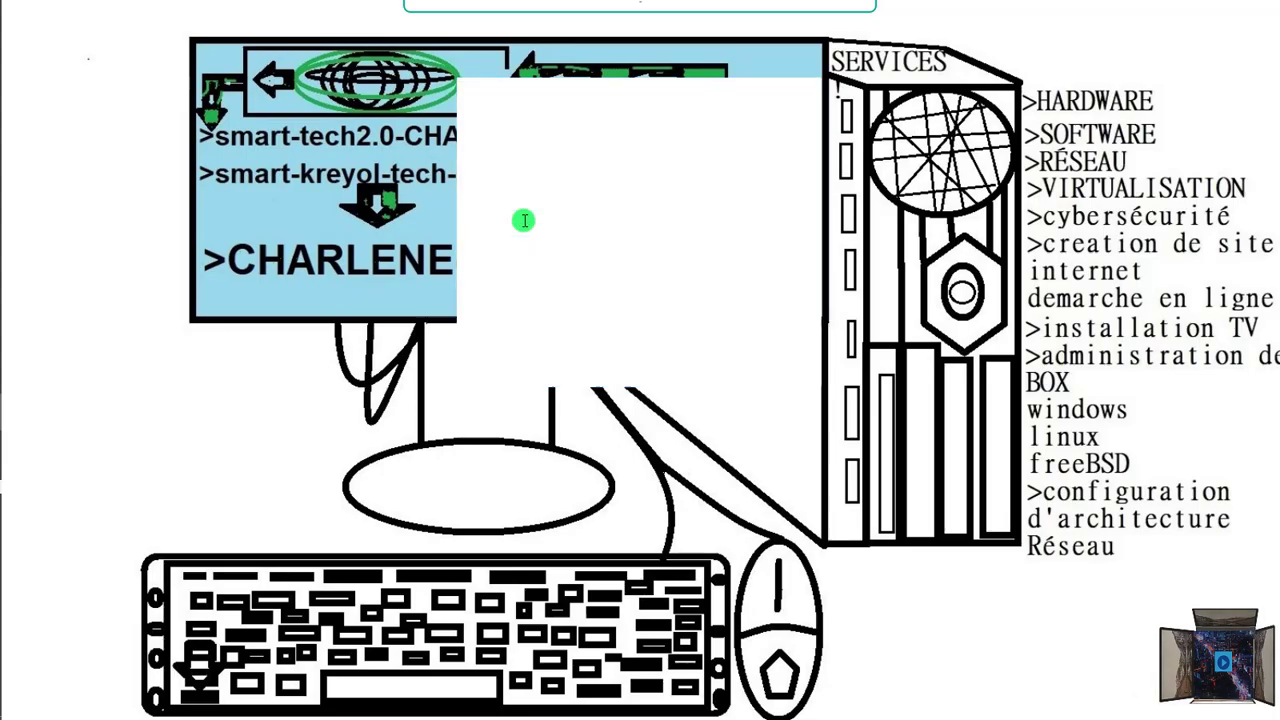
Step: Accept the certificate warning to sign in to pc1 and view its About page showing pc1.smarttech.fr
{"action": "left_click", "coordinate": [748, 375]}
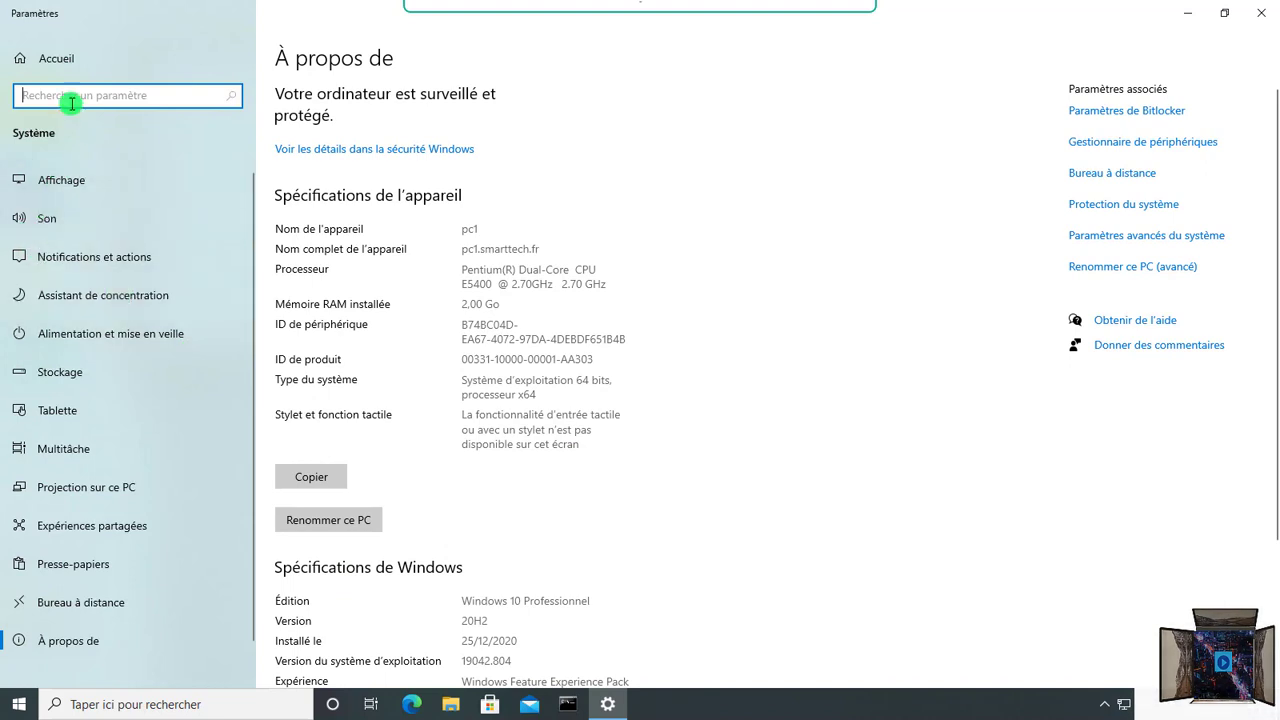
Step: From Settings > Système, go to advanced system properties' remote tab and show the Remote Desktop Users list
{"action": "left_click", "coordinate": [52, 64]}
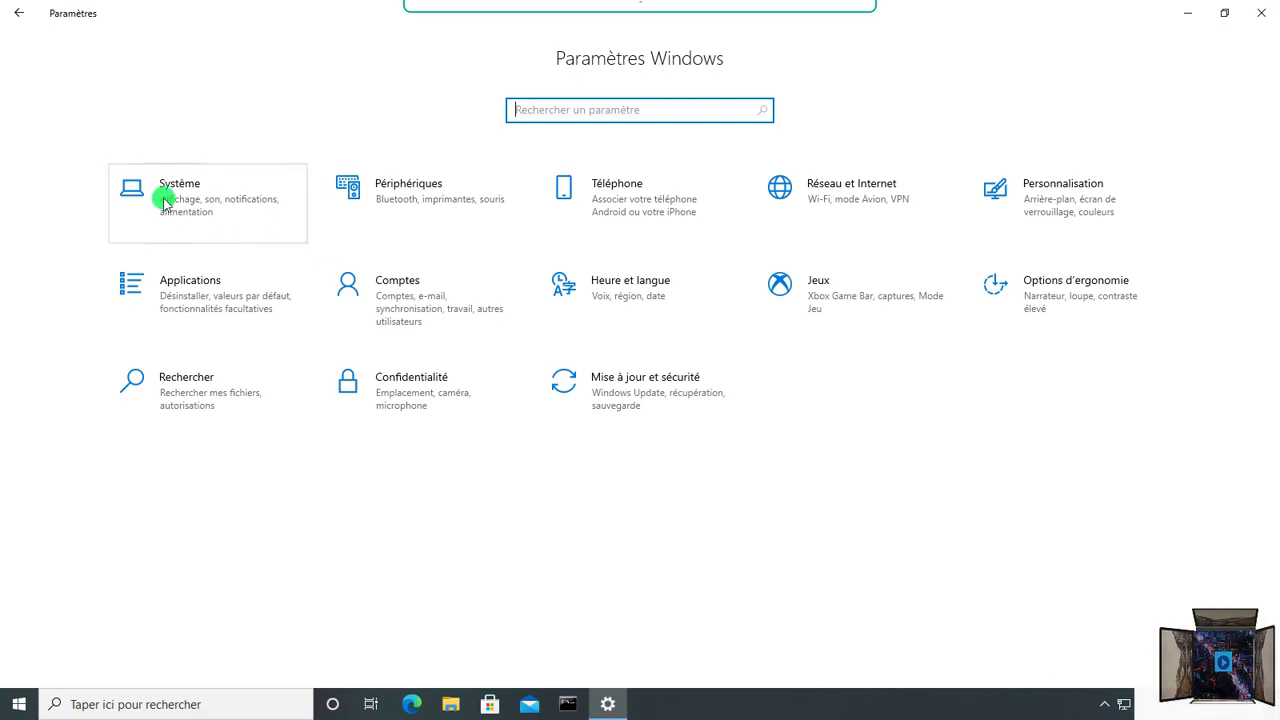
{"action": "left_click", "coordinate": [165, 203]}
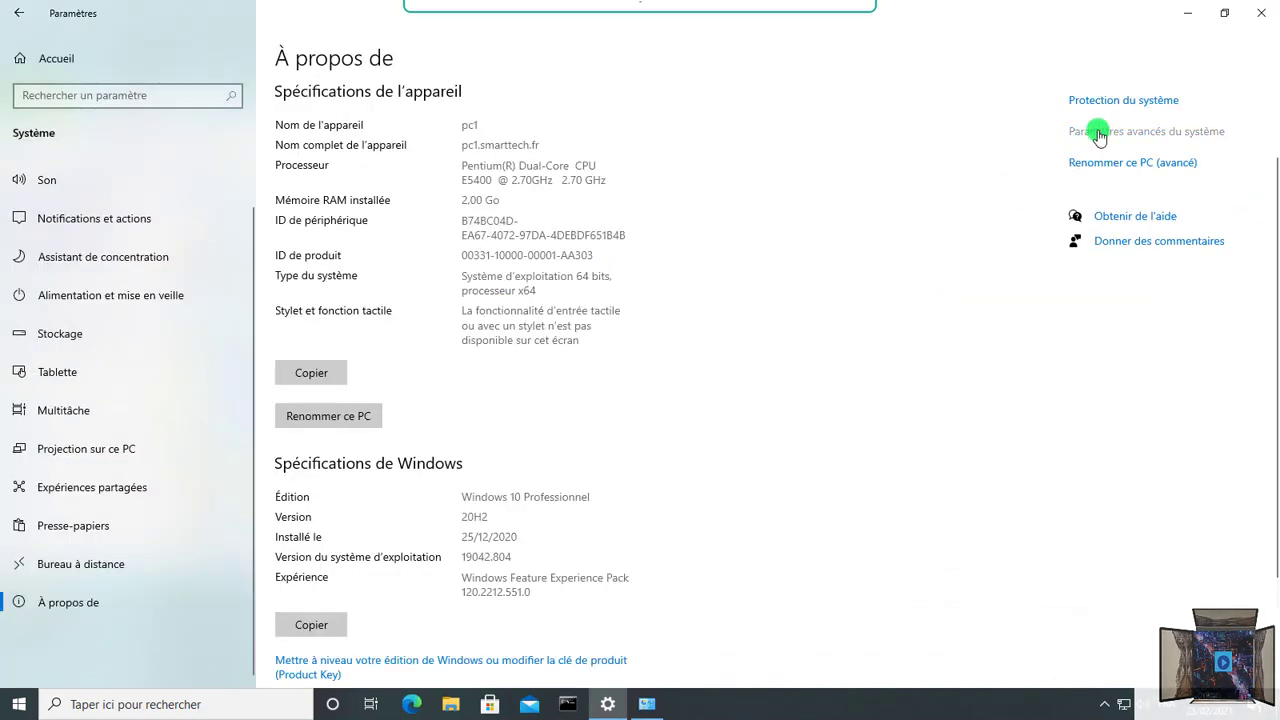
{"action": "left_click", "coordinate": [1099, 133]}
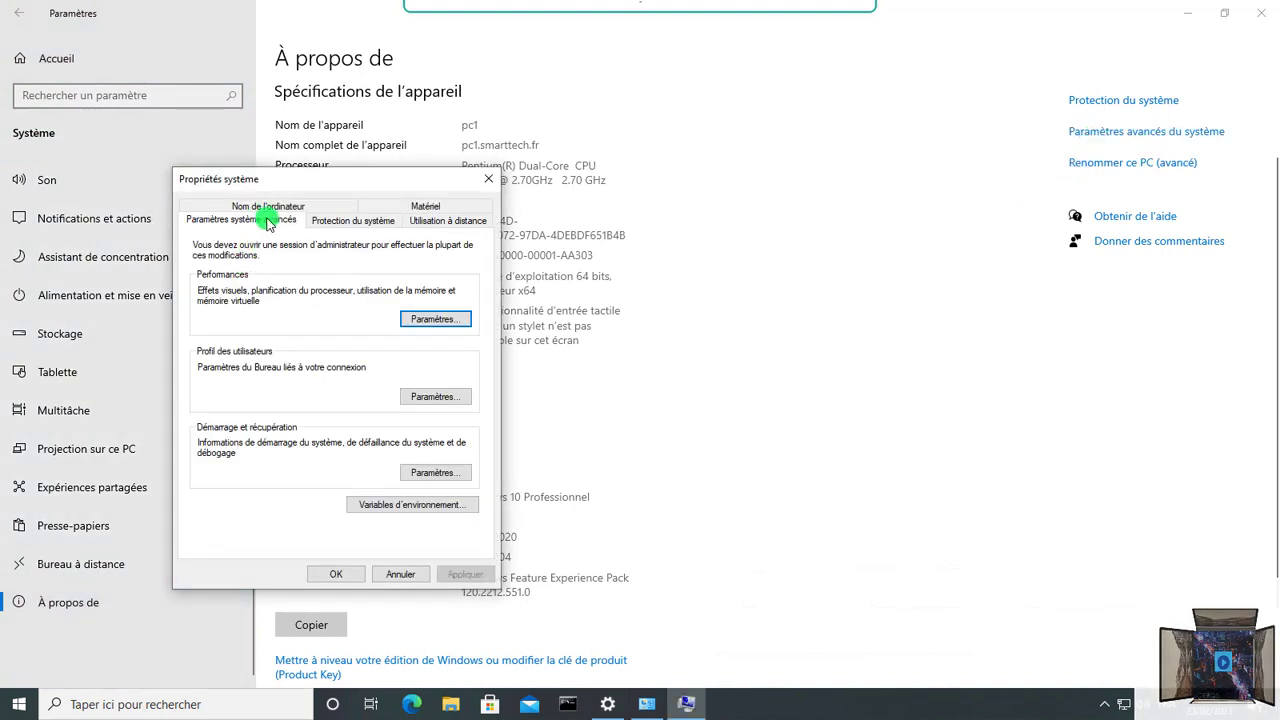
{"action": "left_click", "coordinate": [436, 224]}
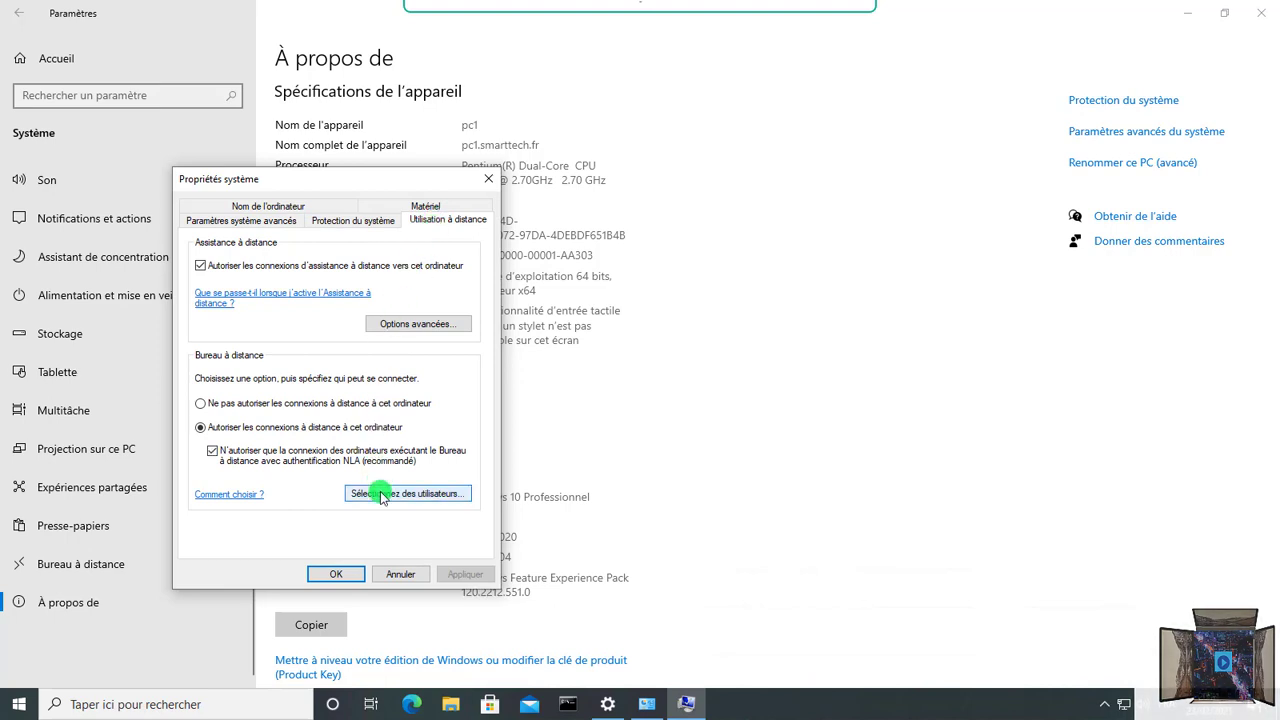
{"action": "left_click", "coordinate": [381, 494]}
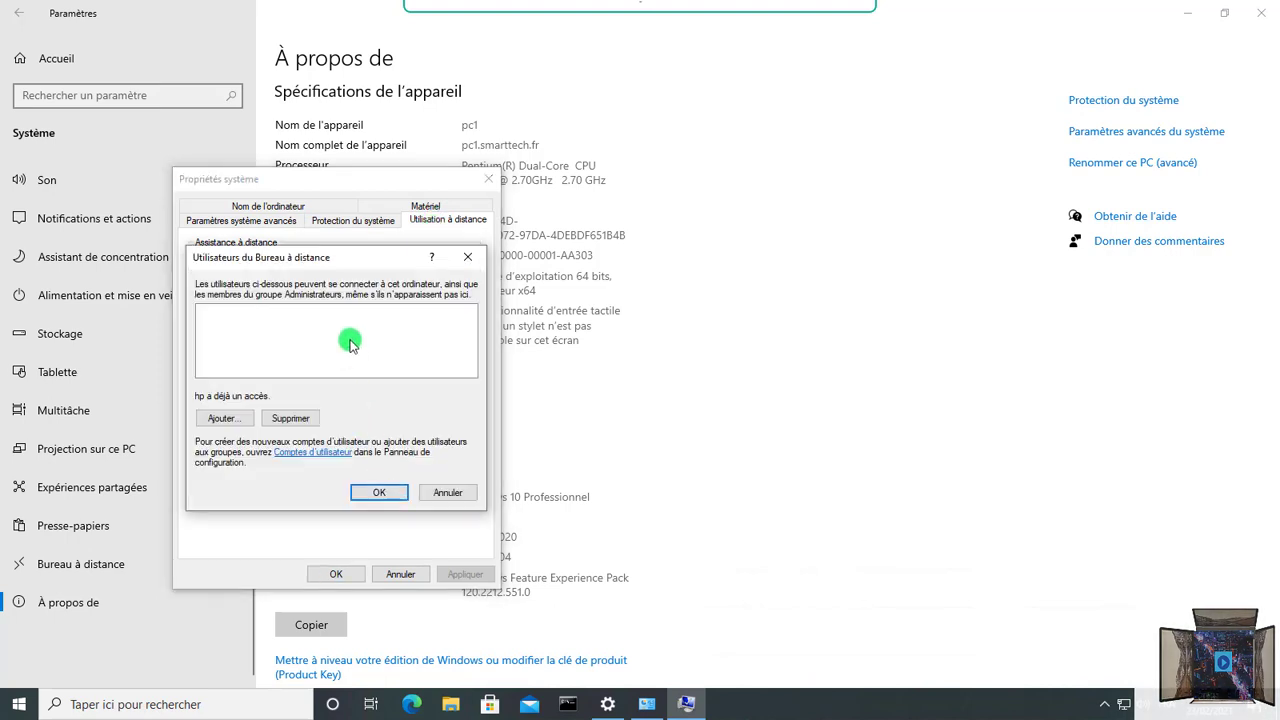
Step: Add SMARTTECH\tech1 to the Remote Desktop Users, verifying the name with the domain administrator's credentials
{"action": "left_click", "coordinate": [224, 418]}
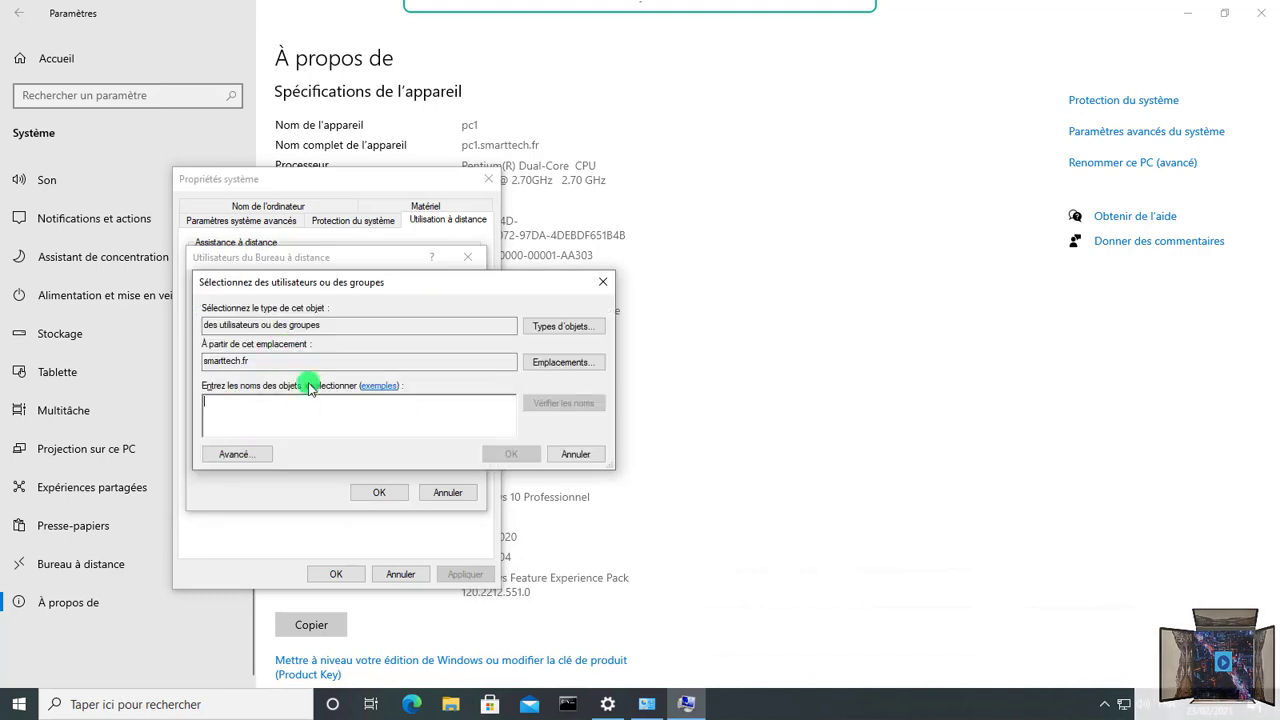
{"action": "type", "text": "tech1"}
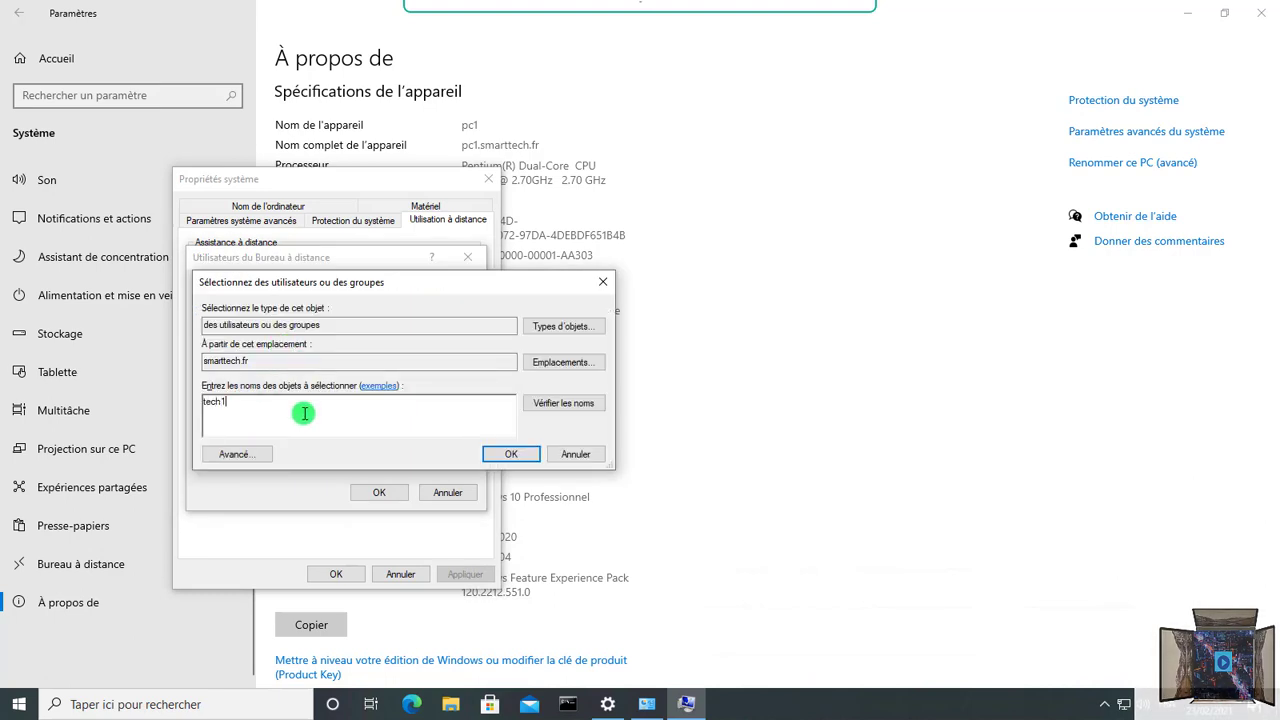
{"action": "left_click", "coordinate": [560, 404]}
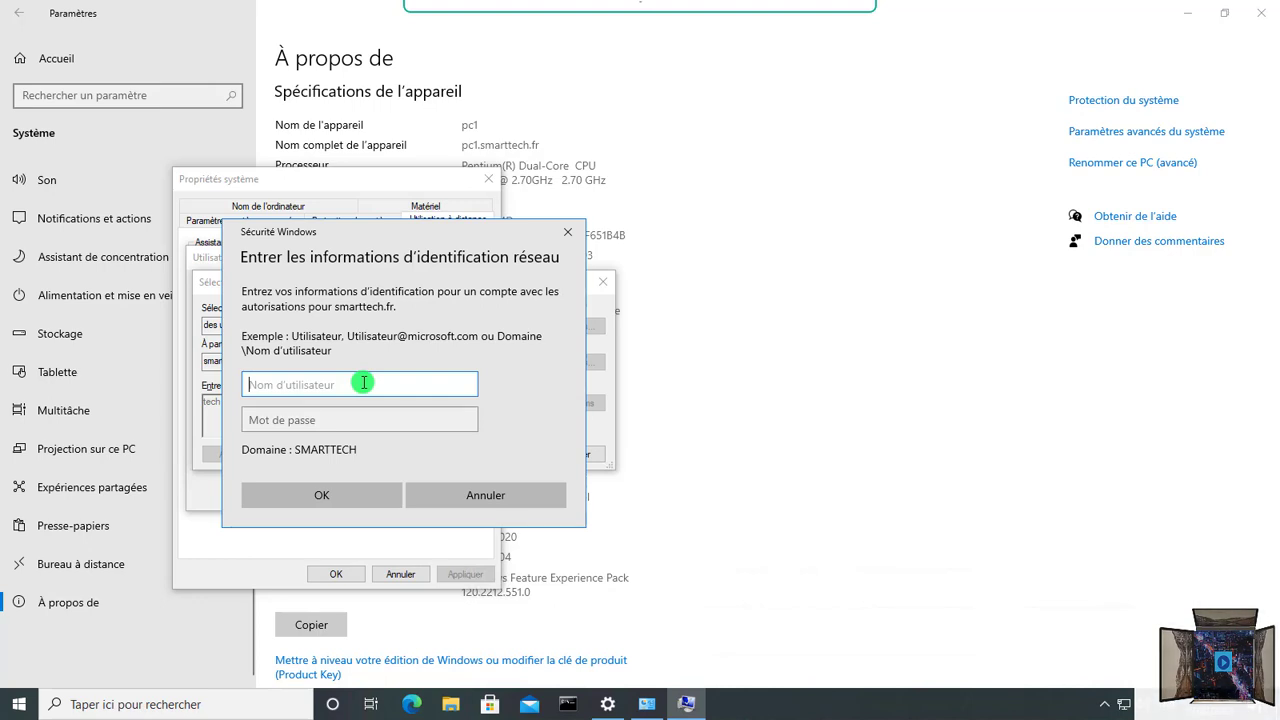
{"action": "type", "text": "R"}
{"action": "key", "text": "BackSpace"}
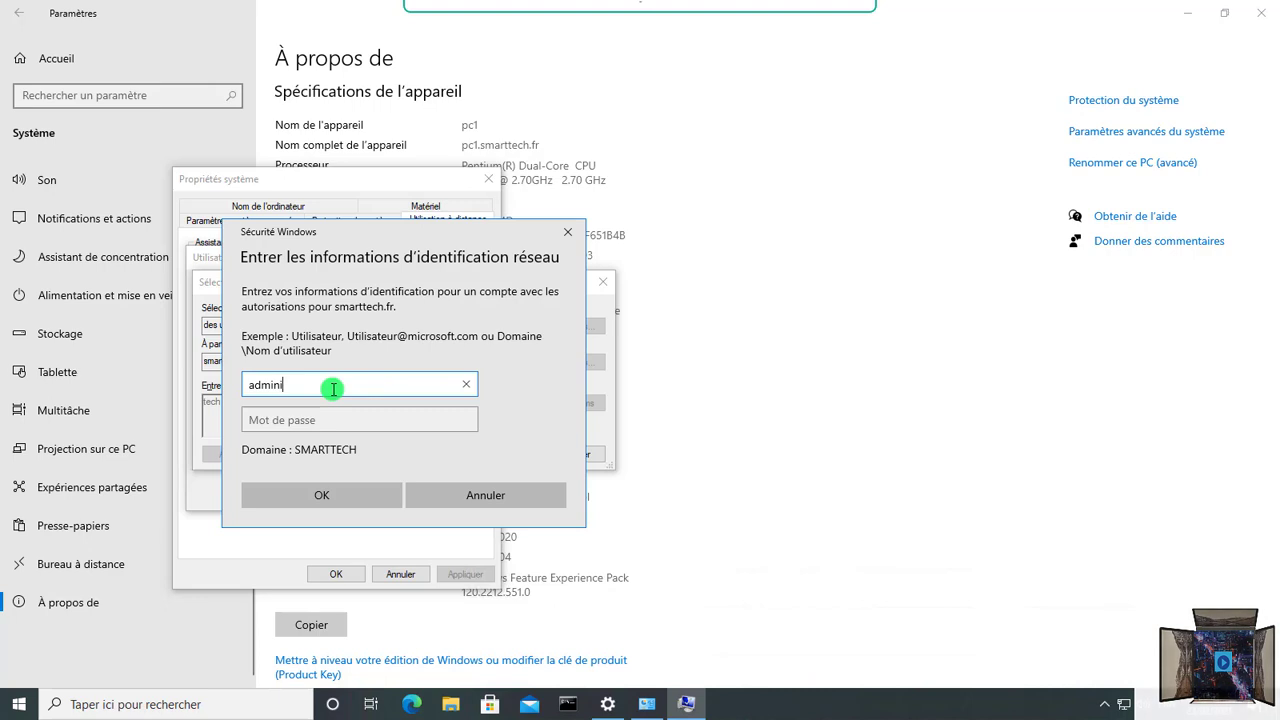
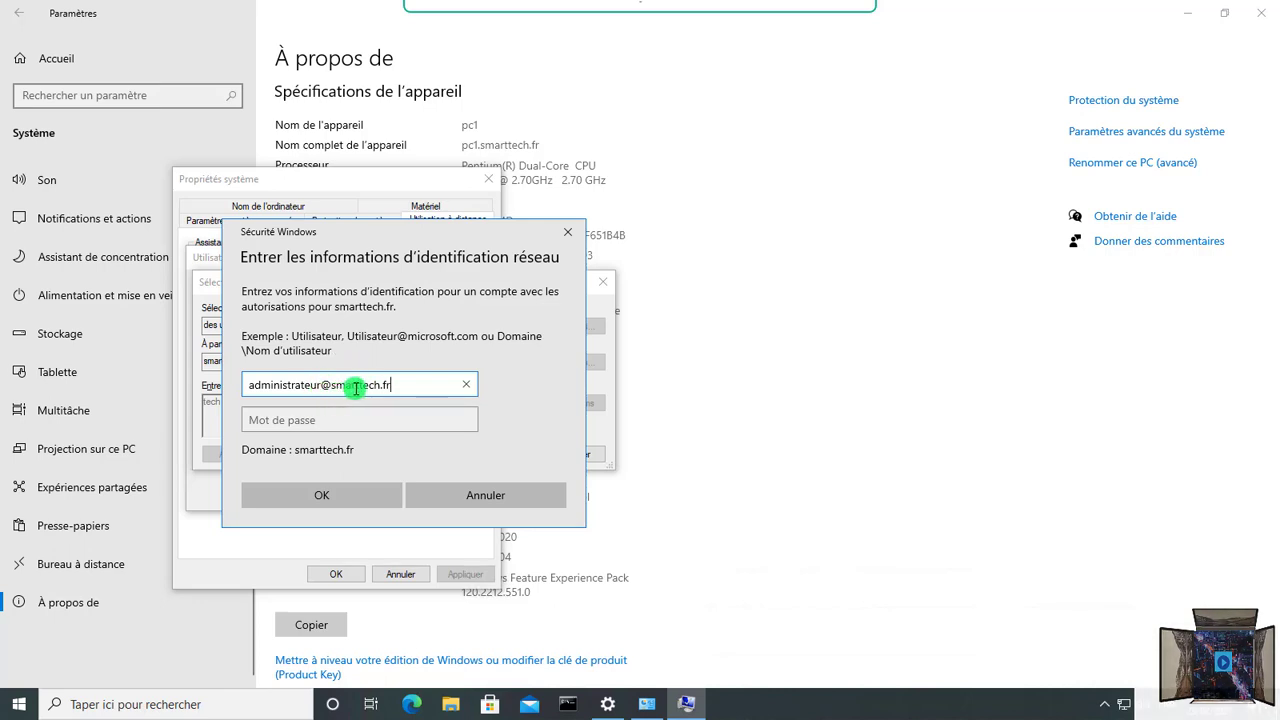
{"action": "left_click", "coordinate": [338, 413]}
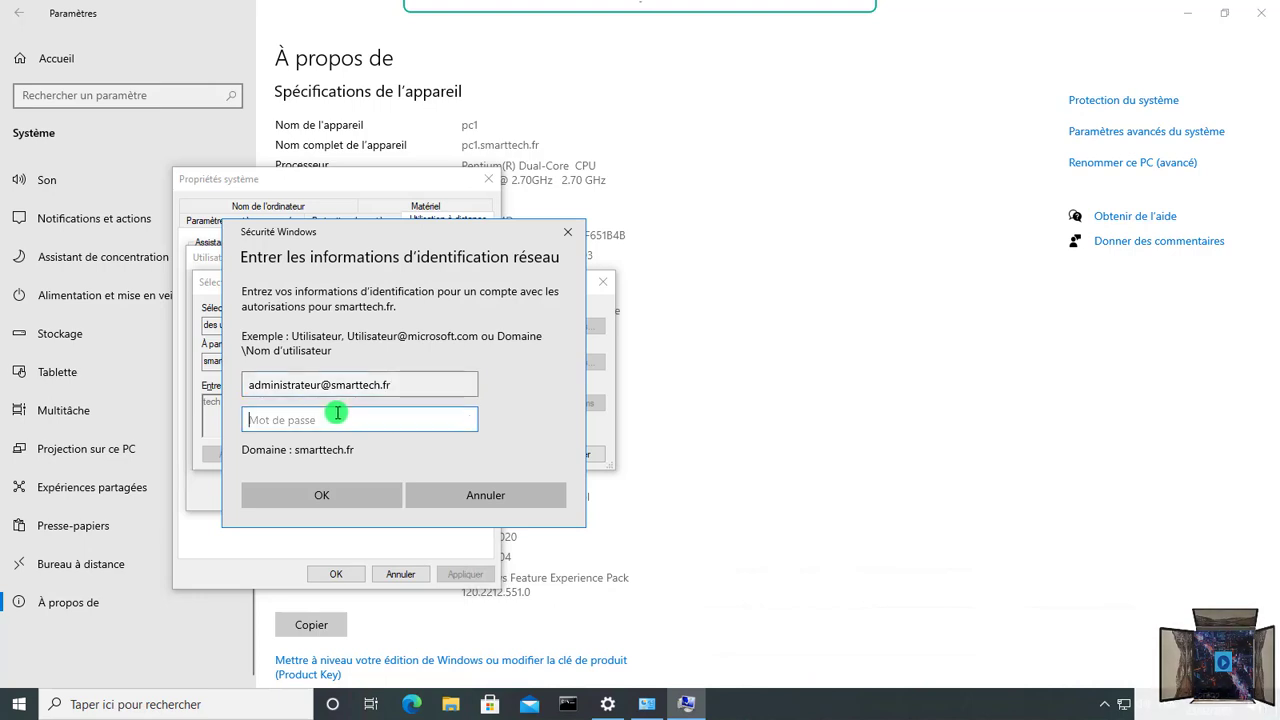
{"action": "type", "text": "Pa$$w0rd123"}
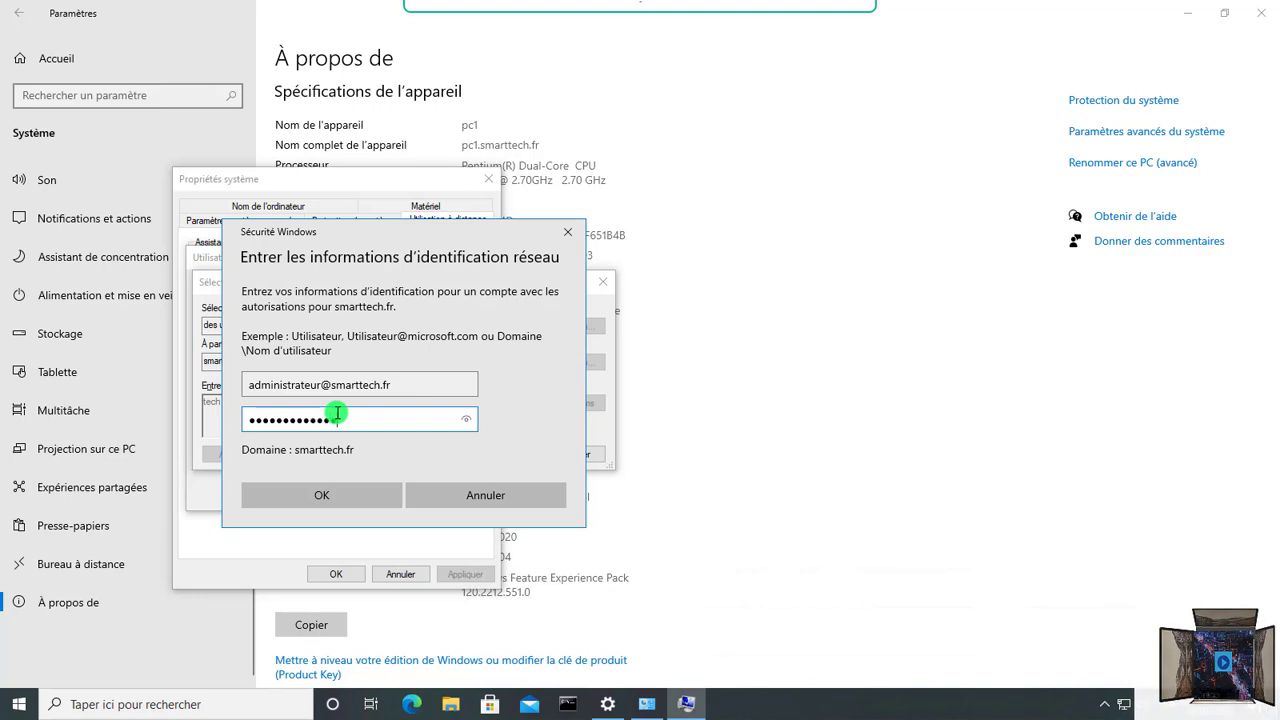
{"action": "type", "text": "!"}
{"action": "left_click", "coordinate": [306, 492]}
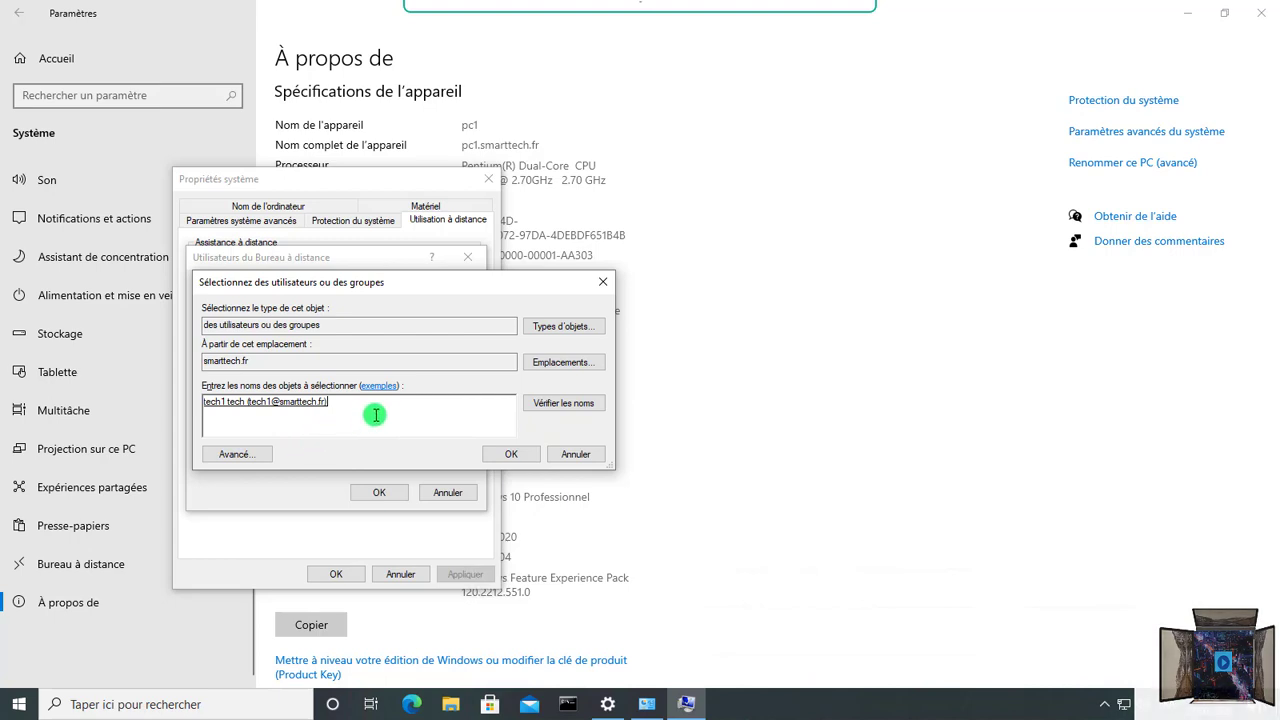
{"action": "left_click", "coordinate": [236, 455]}
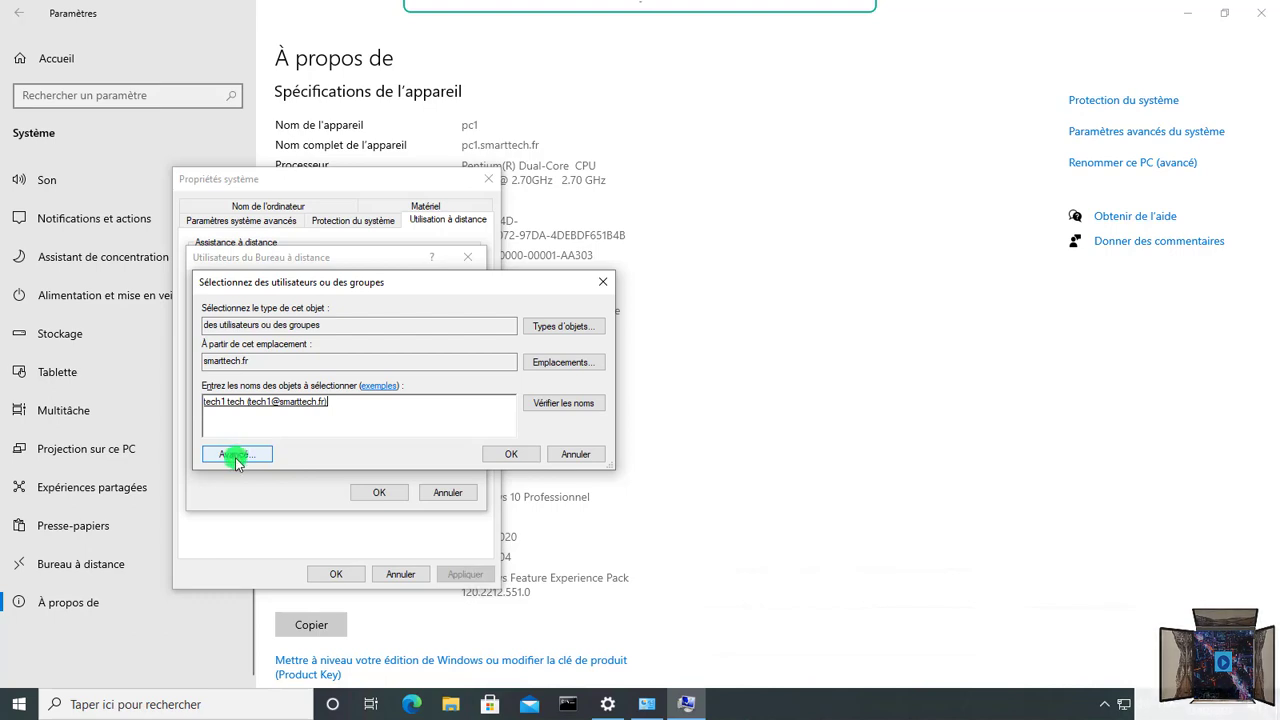
{"action": "left_click", "coordinate": [510, 454]}
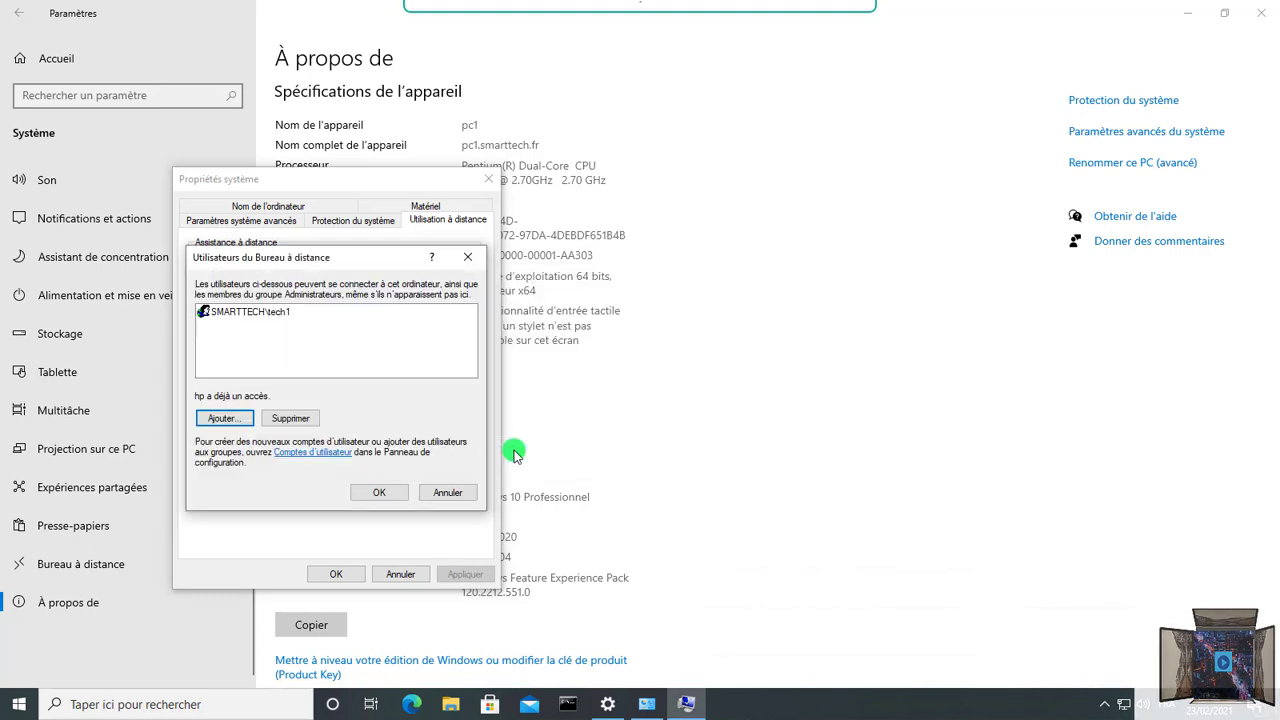
Step: Add tech2 to the Remote Desktop Users, verifying with domain administrator credentials, and save the list
{"action": "left_click", "coordinate": [224, 418]}
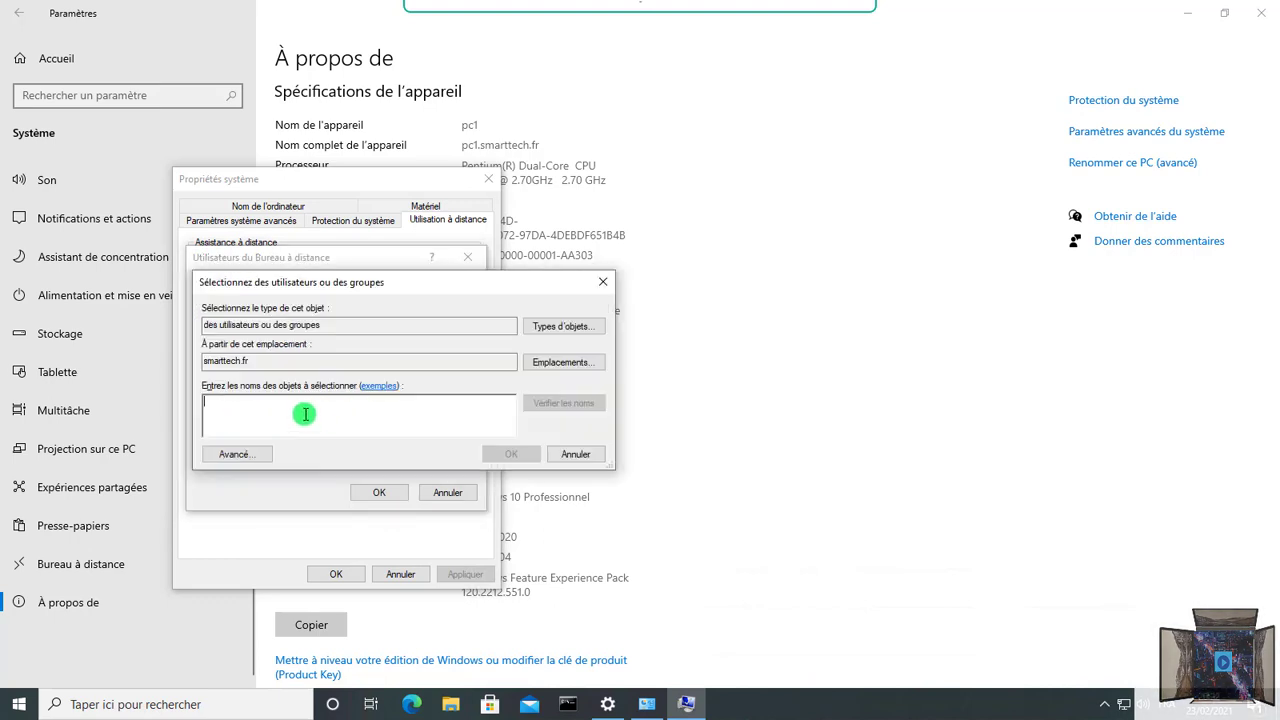
{"action": "type", "text": "tech2"}
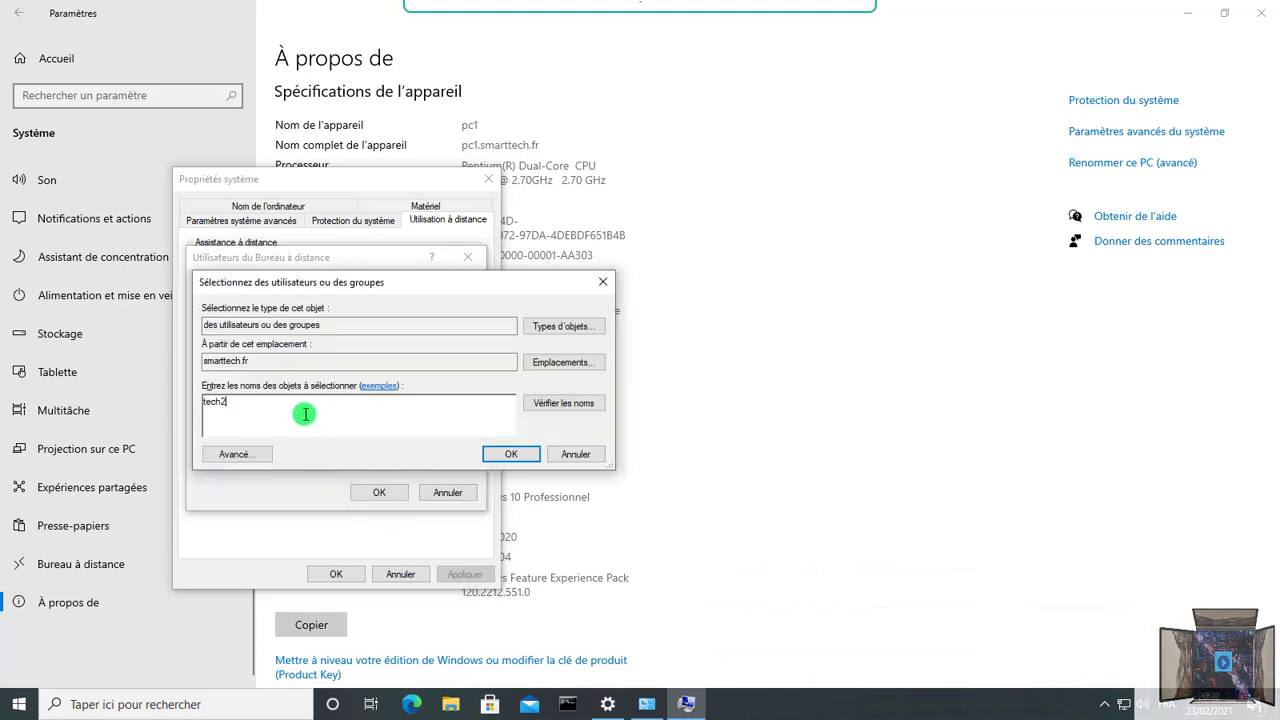
{"action": "left_click", "coordinate": [531, 404]}
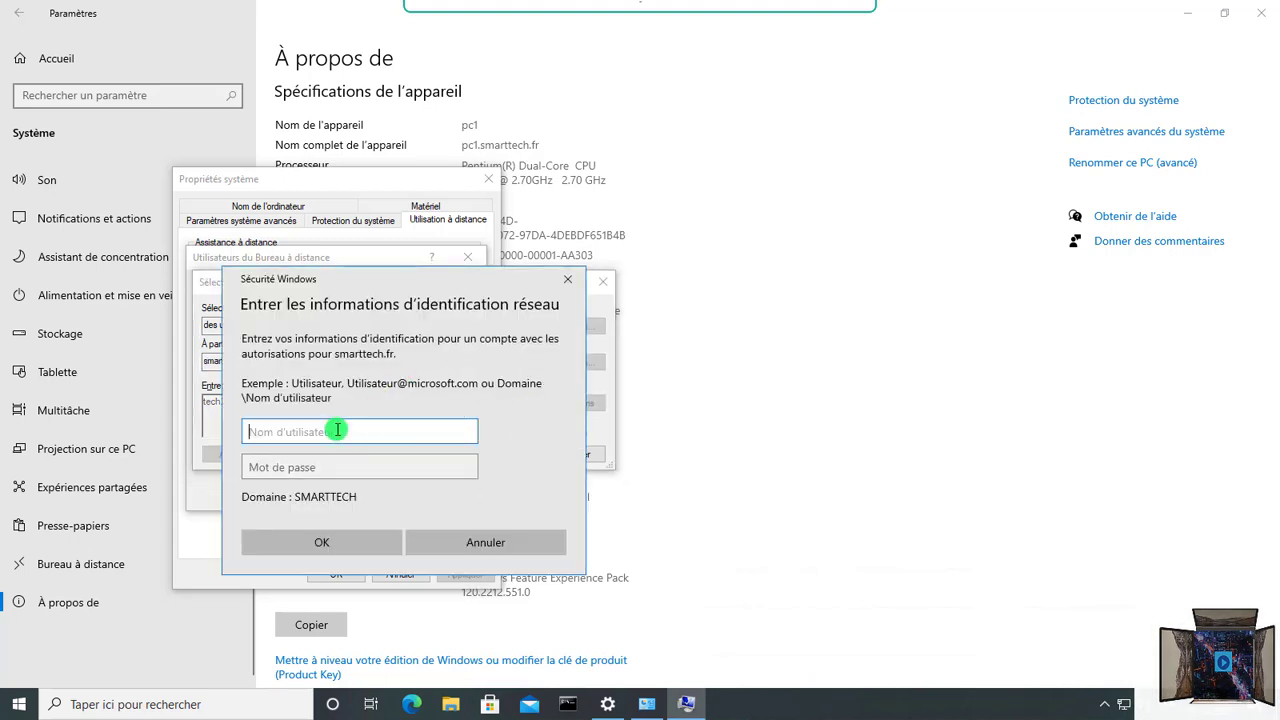
{"action": "type", "text": "smarttech."}
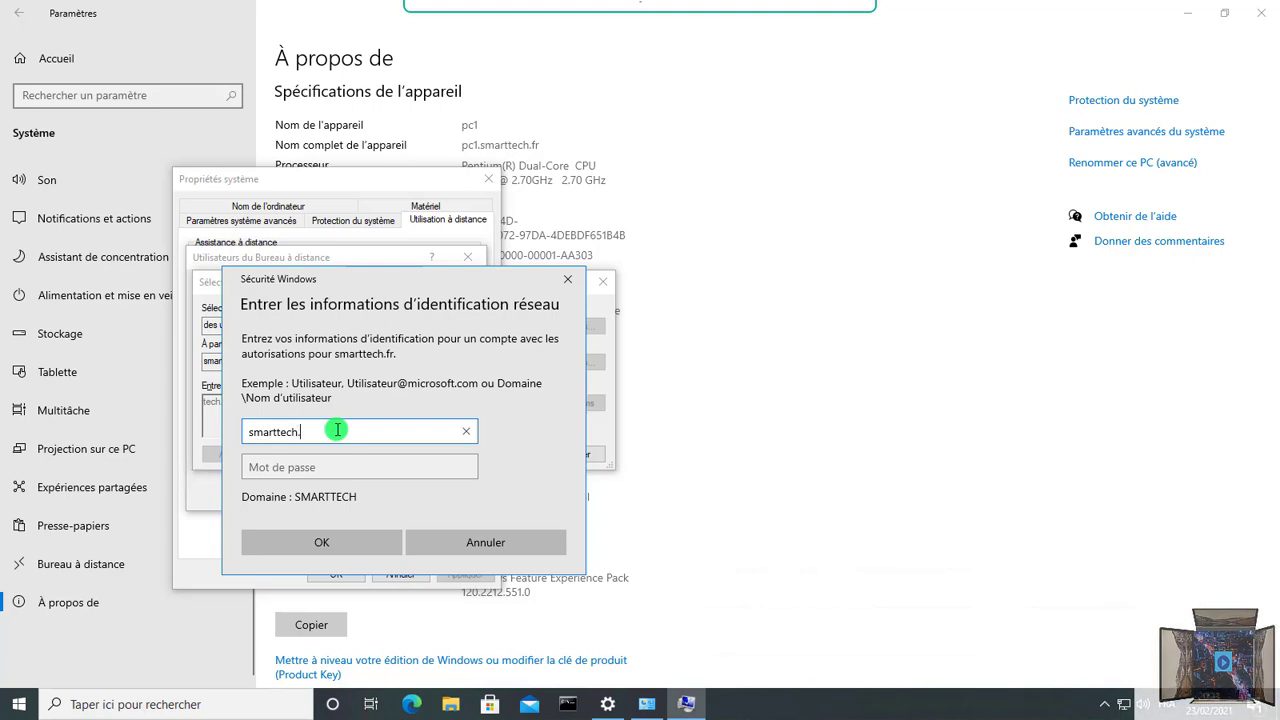
{"action": "type", "text": "fr\\"}
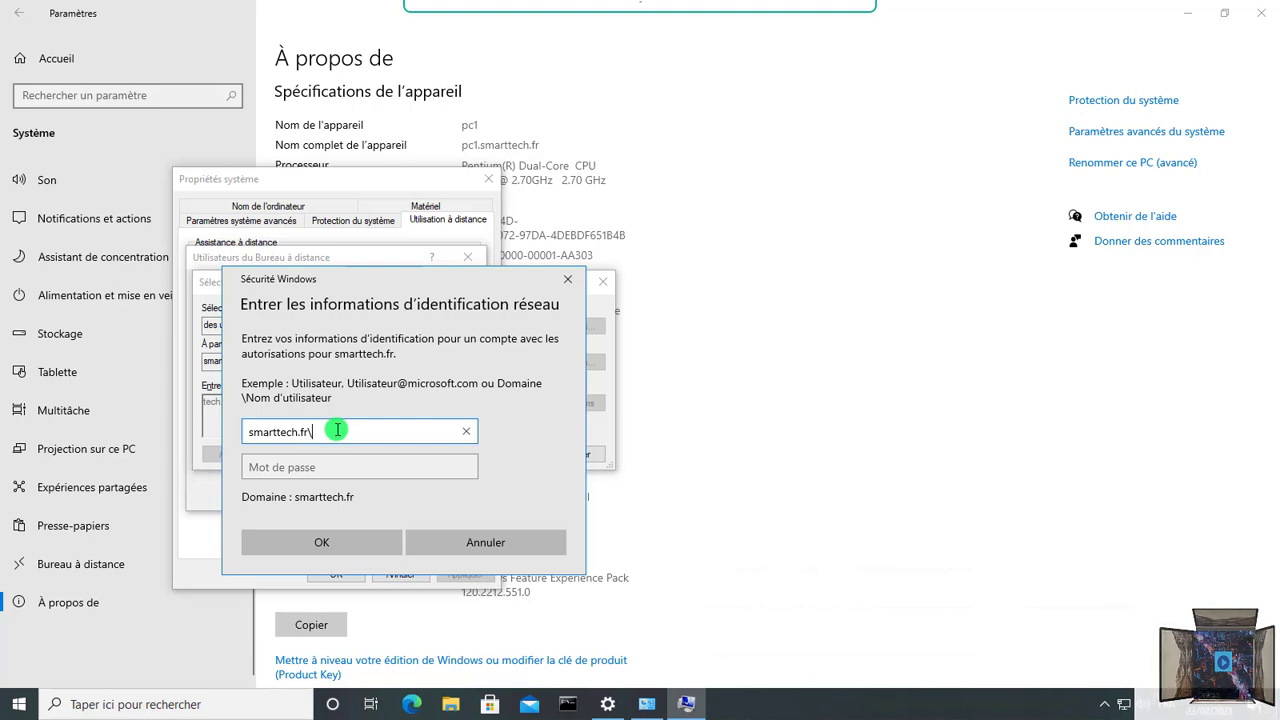
{"action": "type", "text": "administrateur"}
{"action": "key", "text": "Tab"}
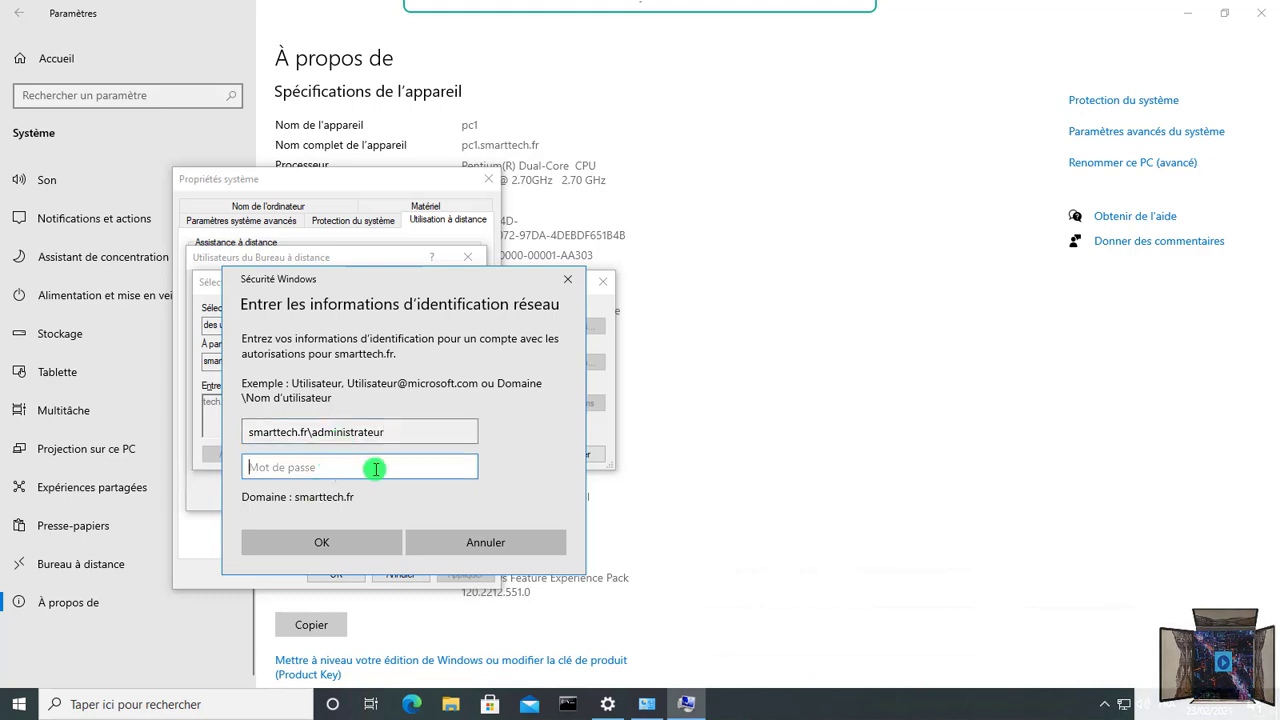
{"action": "type", "text": "•••••••••••••"}
{"action": "key", "text": "Caps_Lock"}
{"action": "type", "text": "•"}
{"action": "key", "text": "Caps_Lock"}
{"action": "type", "text": "•"}
{"action": "left_click", "coordinate": [345, 540]}
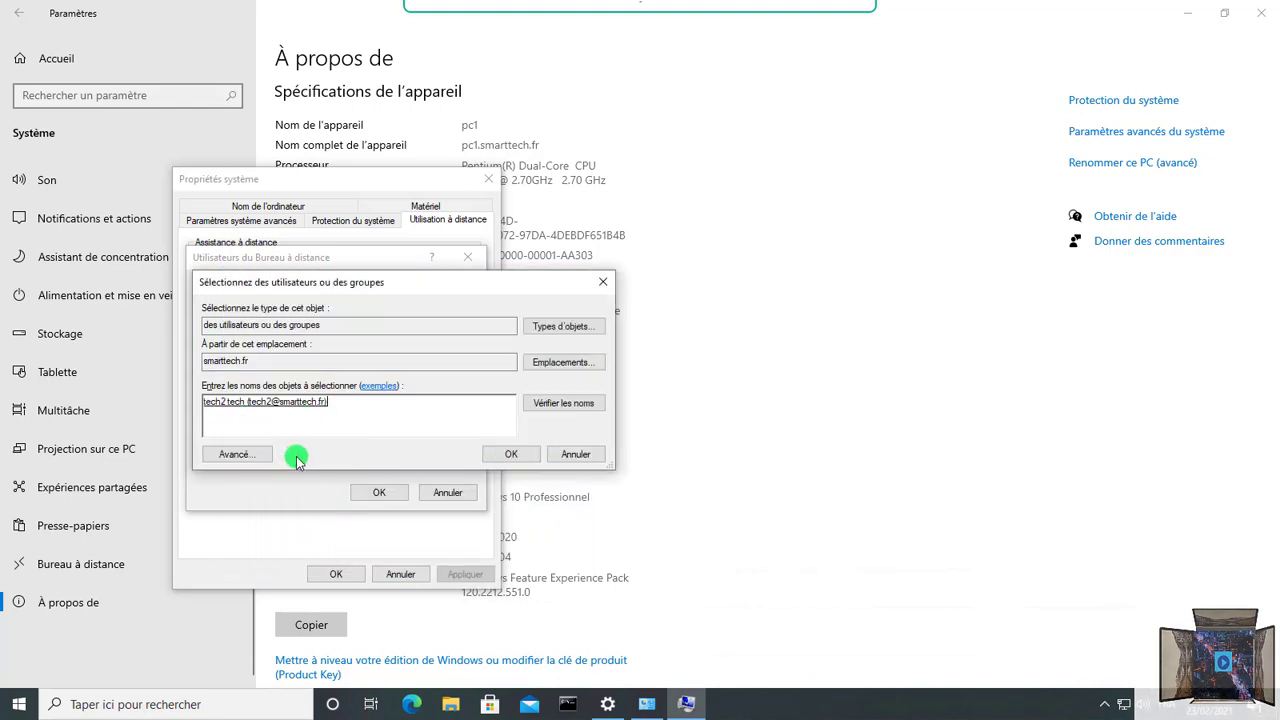
{"action": "left_click", "coordinate": [509, 456]}
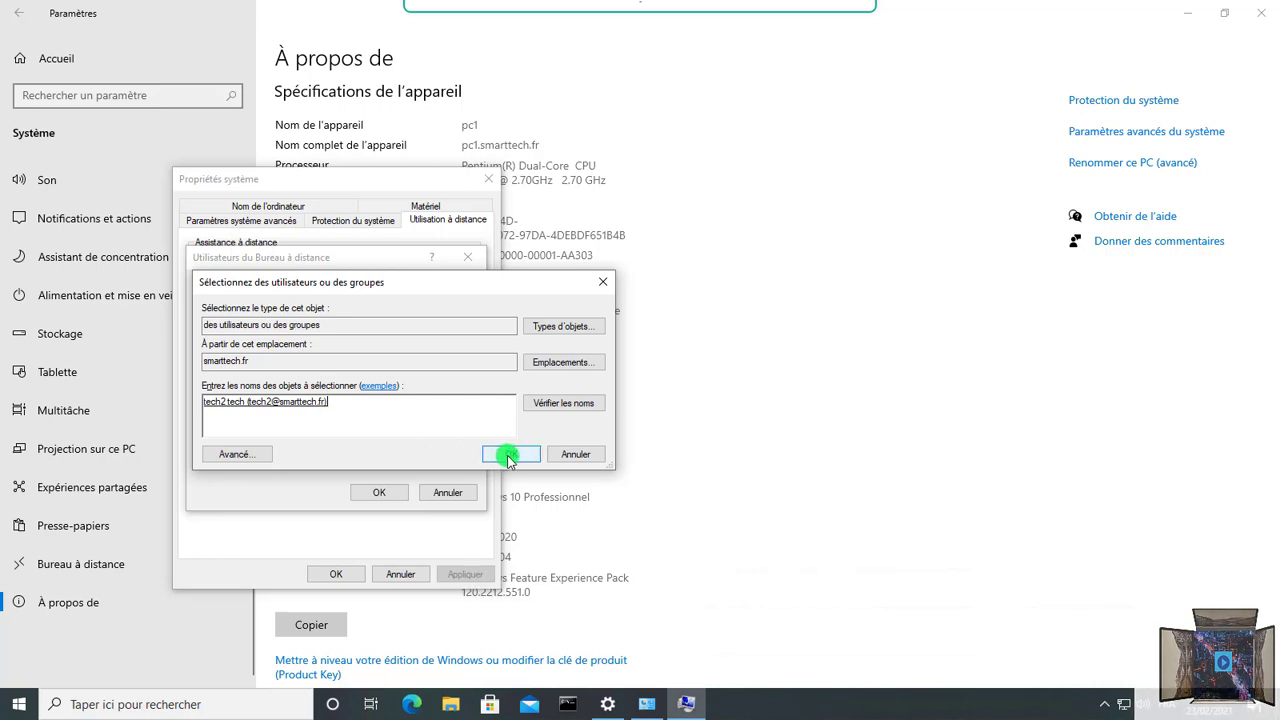
{"action": "left_click", "coordinate": [393, 495]}
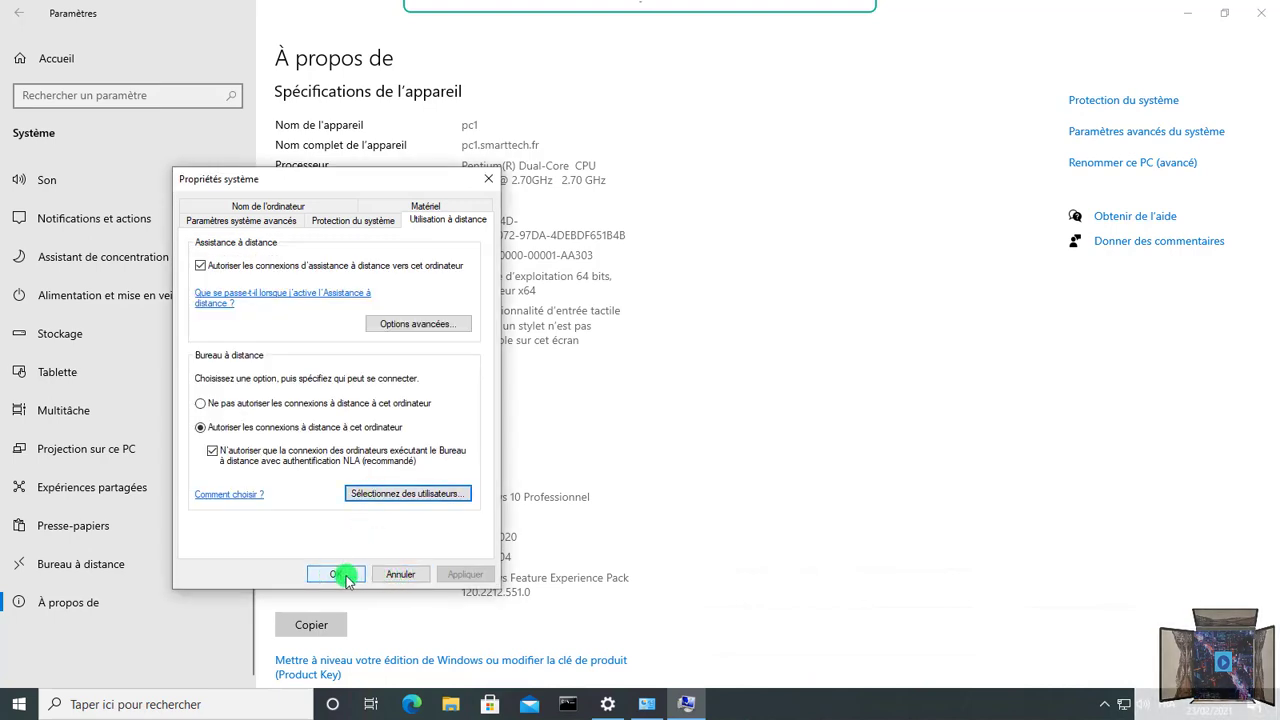
Step: Recheck the users list, then close System Properties, the About page and the System and Security window
{"action": "left_click", "coordinate": [370, 493]}
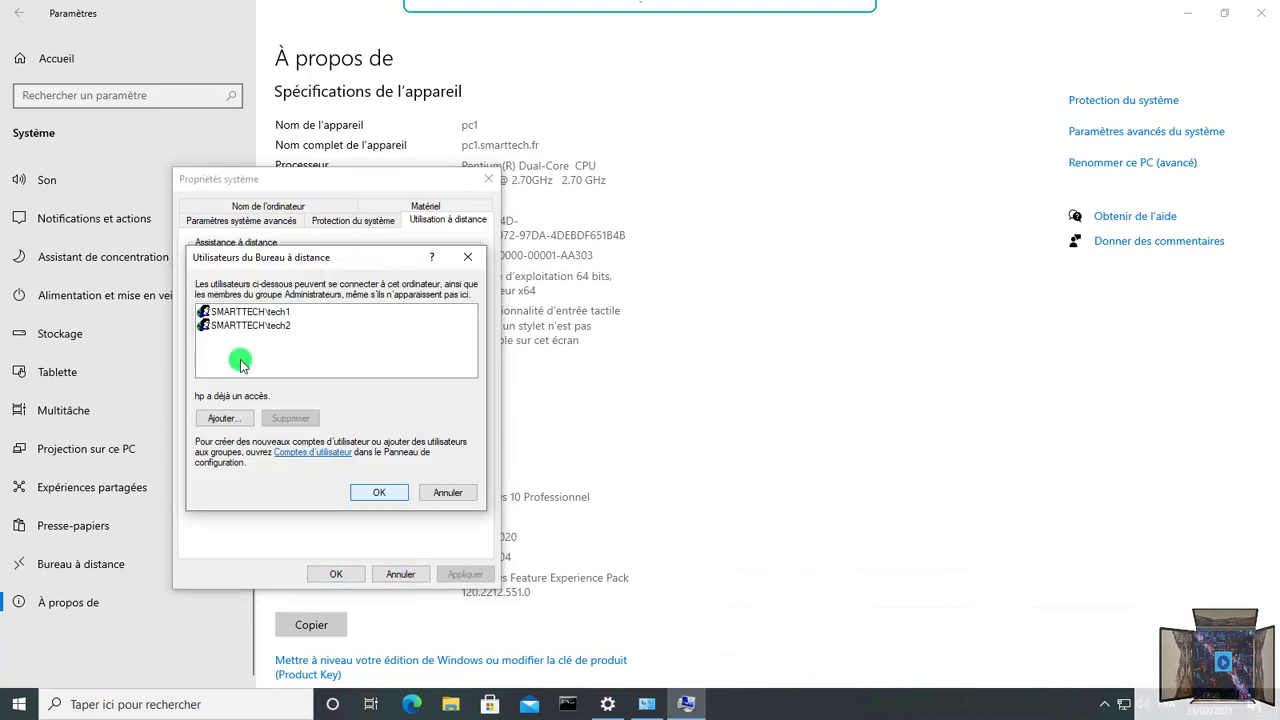
{"action": "left_click", "coordinate": [467, 257]}
{"action": "left_click", "coordinate": [488, 179]}
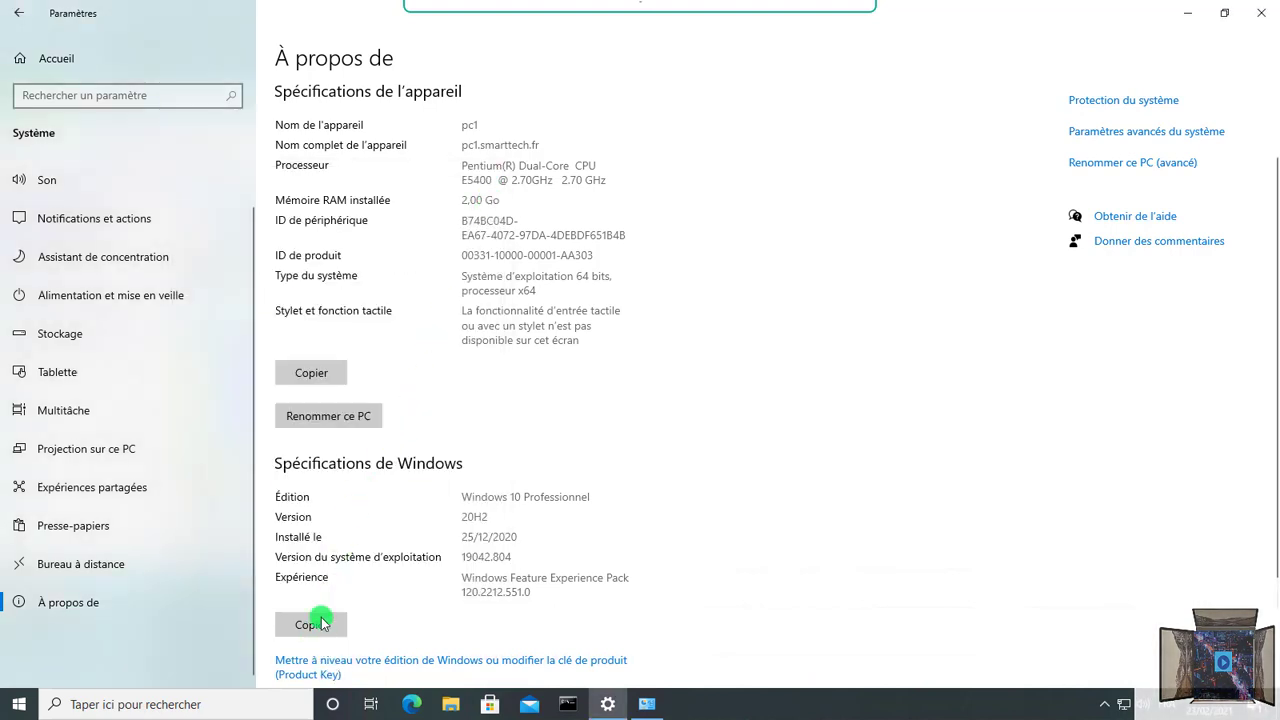
{"action": "left_click", "coordinate": [1261, 13]}
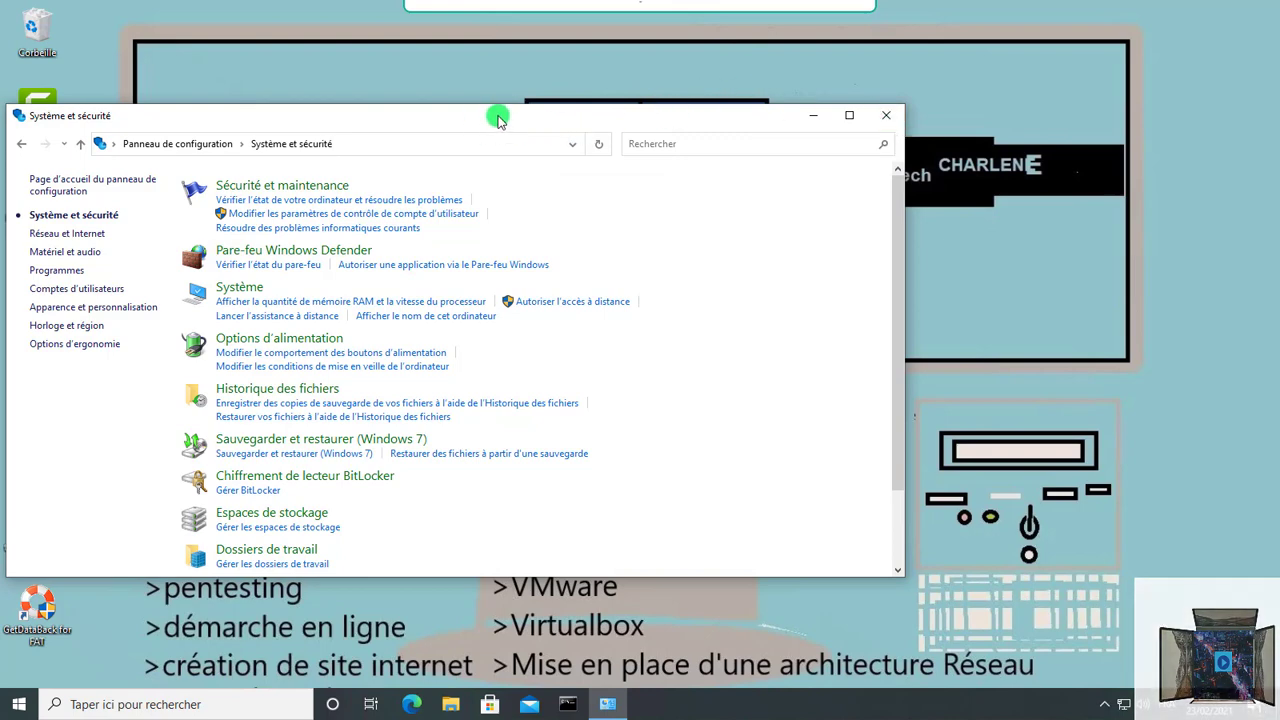
{"action": "left_click_drag", "start_coordinate": [497, 117], "coordinate": [754, 89]}
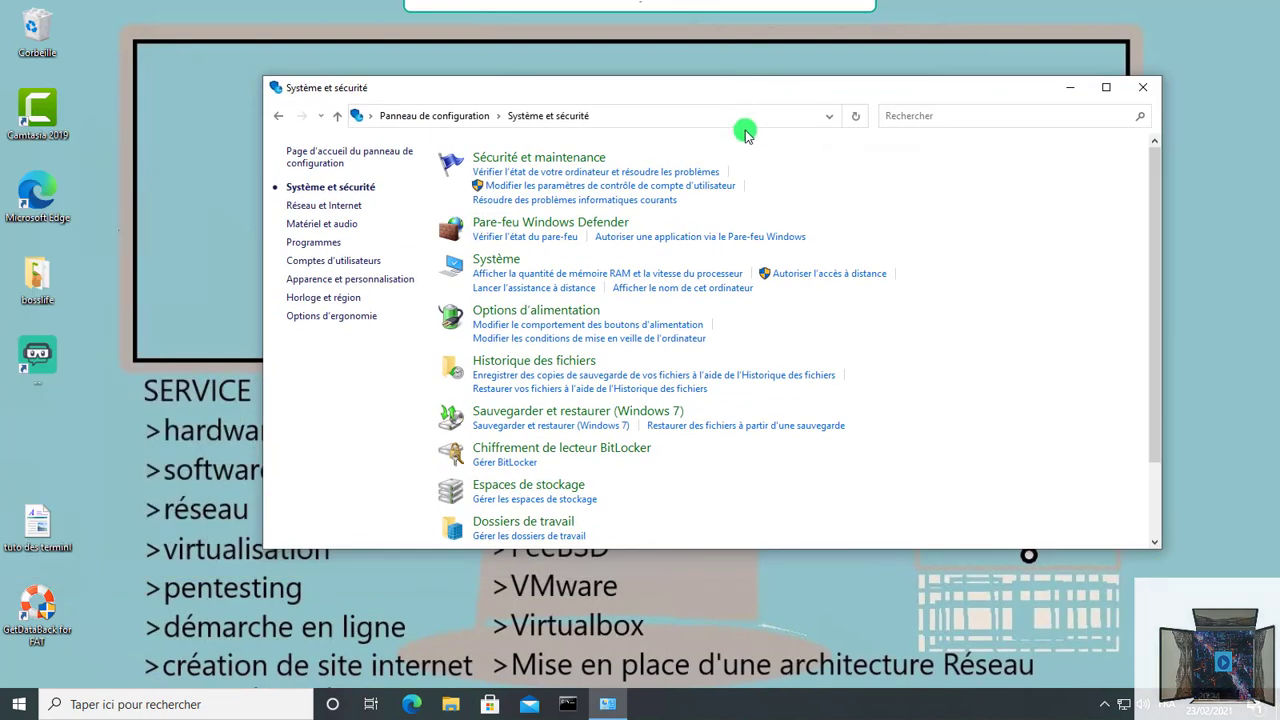
{"action": "left_click", "coordinate": [1143, 87]}
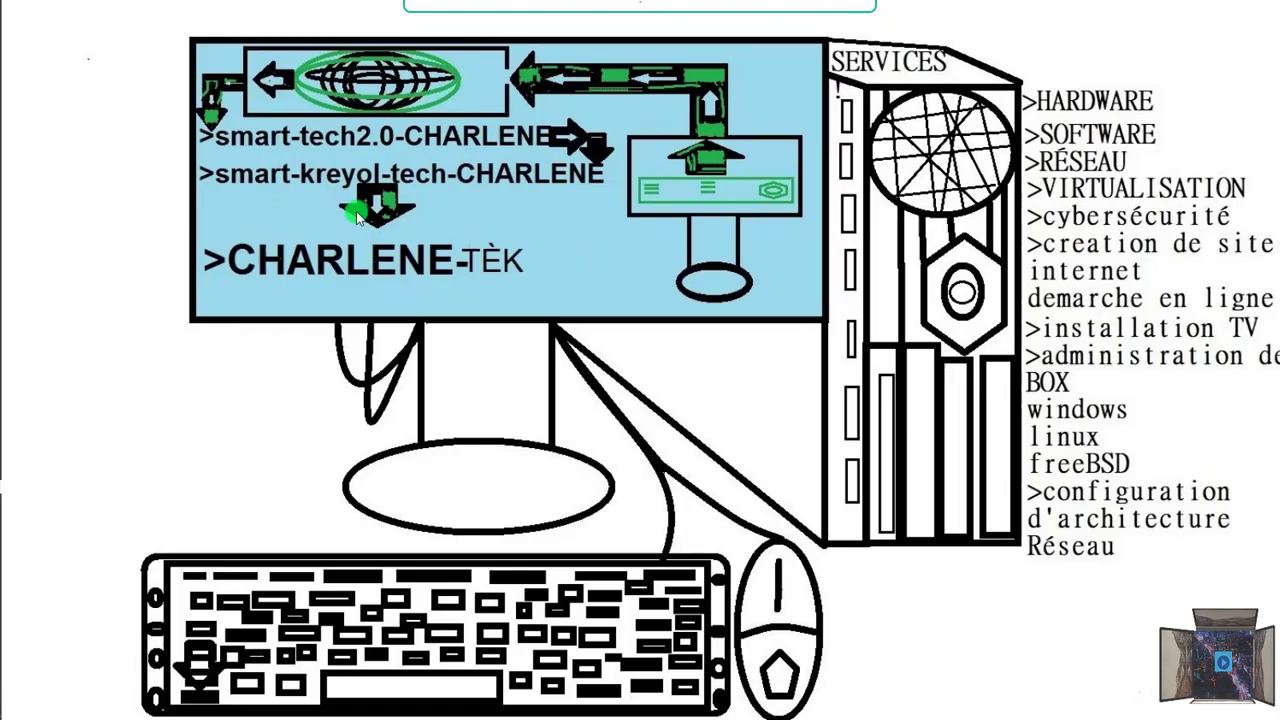
Step: Connect to 192.168.0.31 using a different account, entering tech1's domain user name and password
{"action": "mouse_move", "coordinate": [6, 330]}
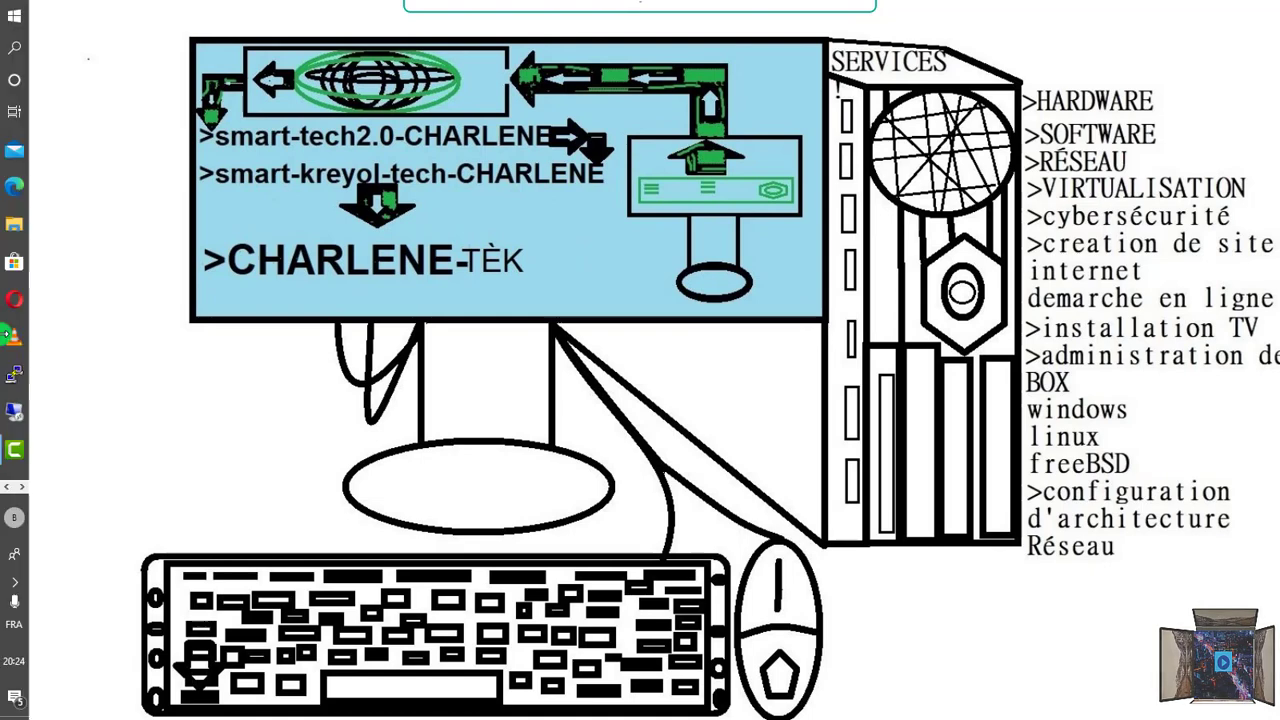
{"action": "left_click", "coordinate": [17, 420]}
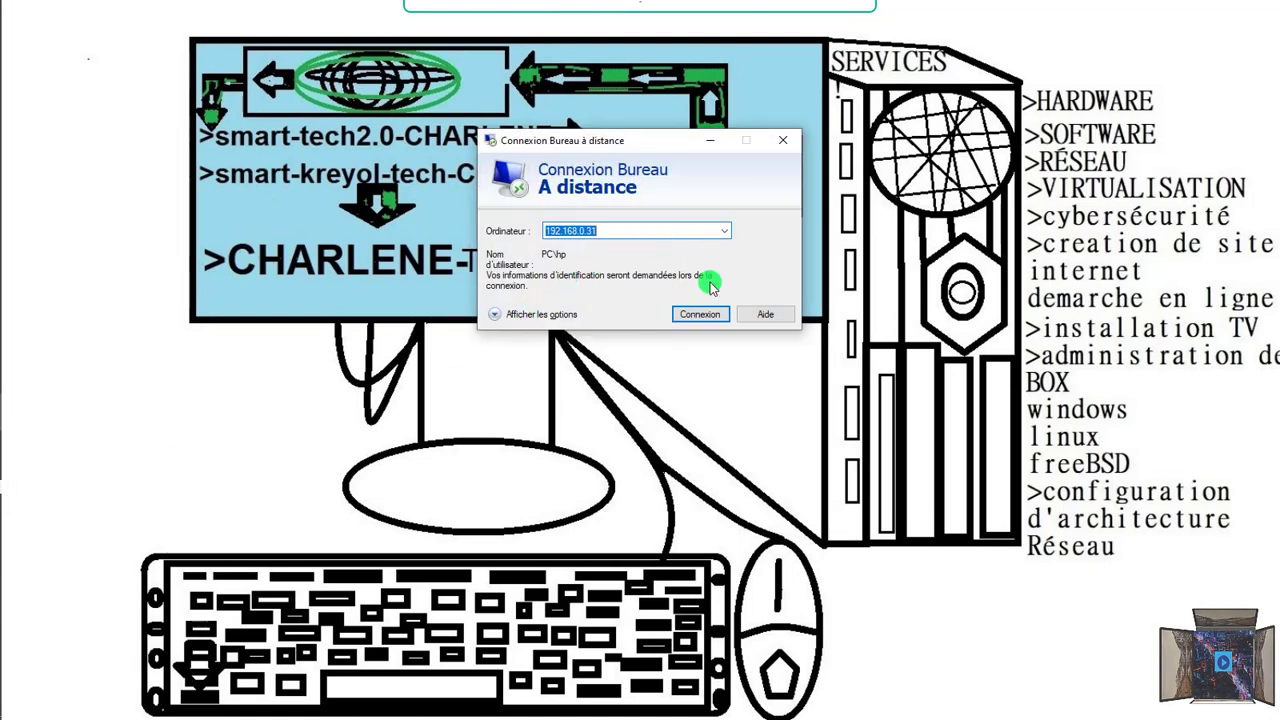
{"action": "left_click", "coordinate": [712, 318]}
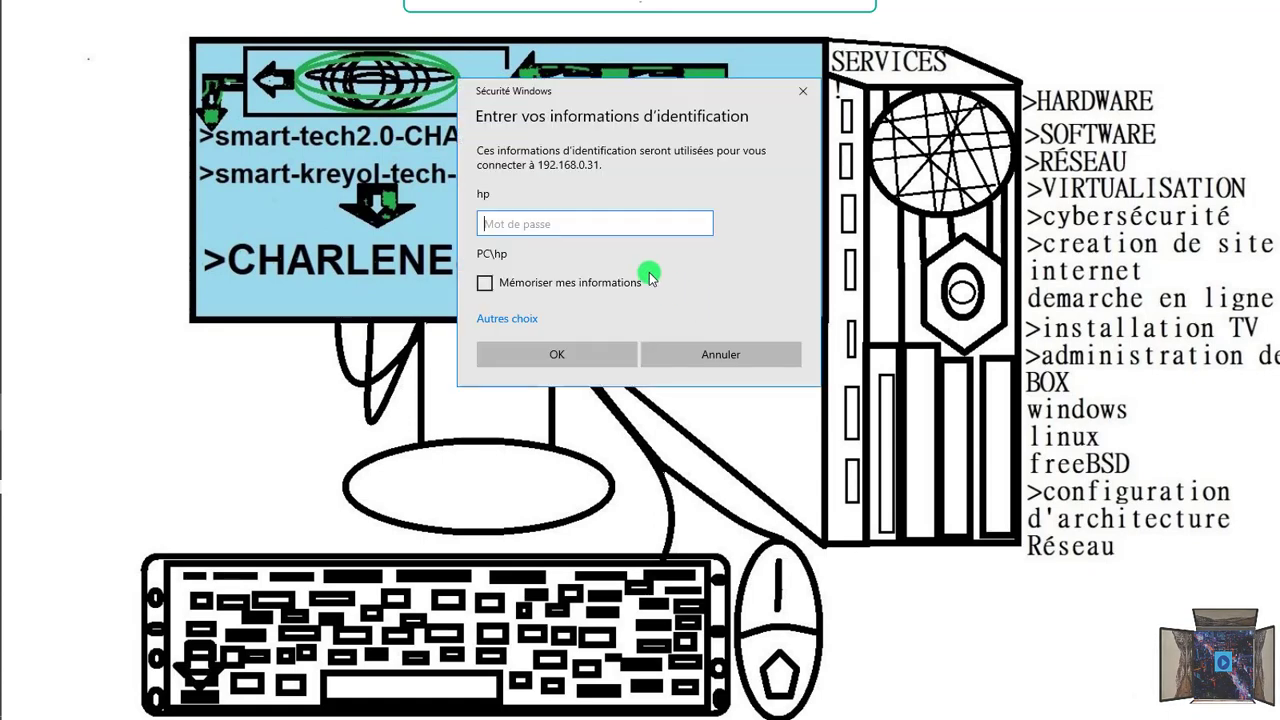
{"action": "left_click", "coordinate": [512, 319]}
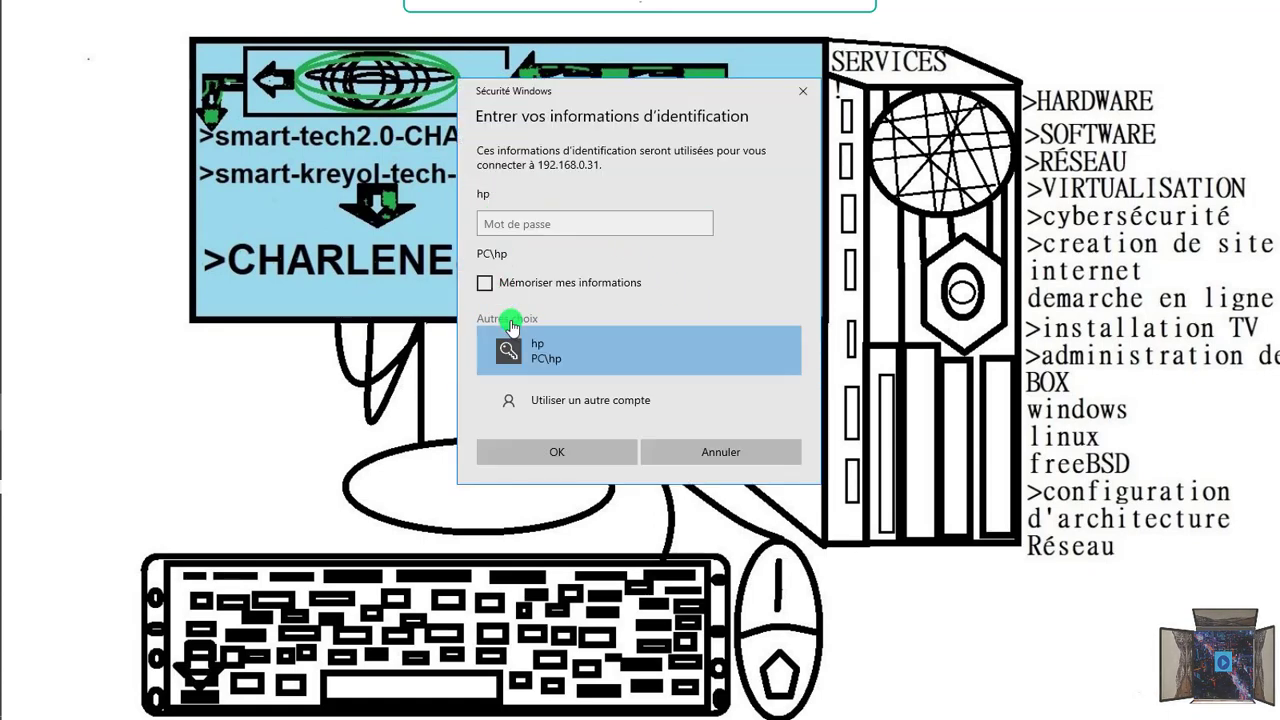
{"action": "left_click", "coordinate": [557, 405]}
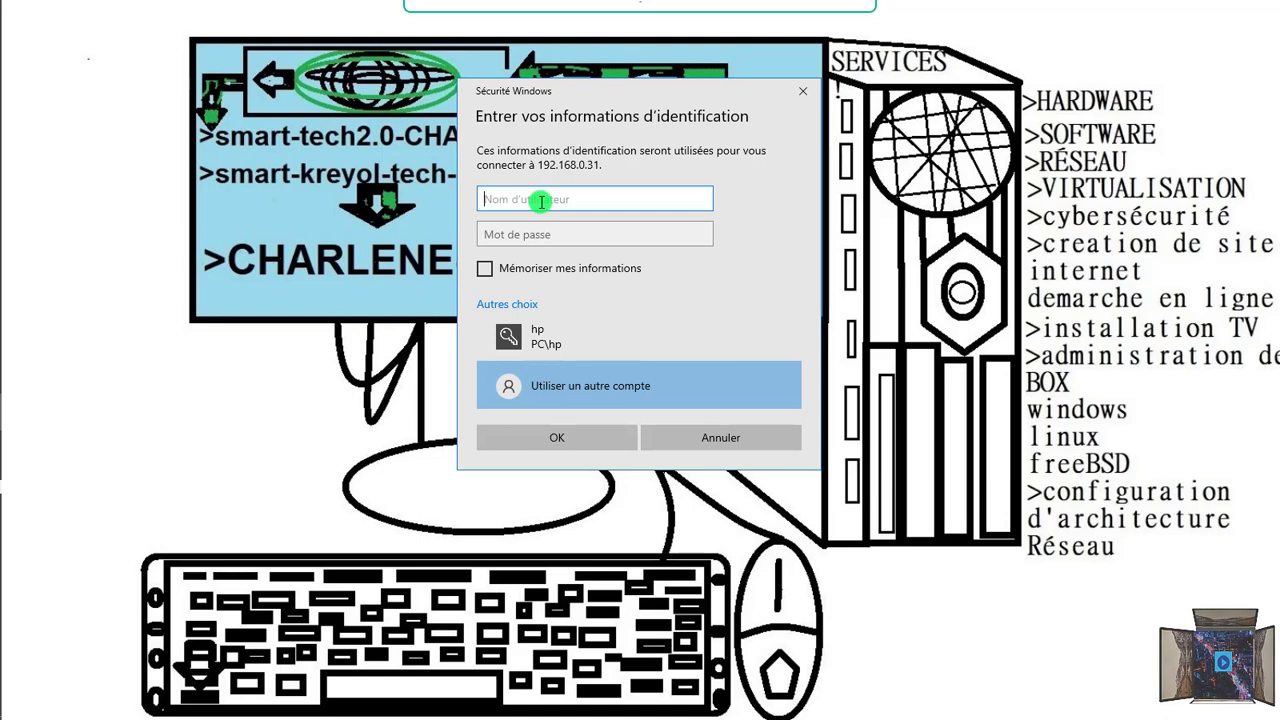
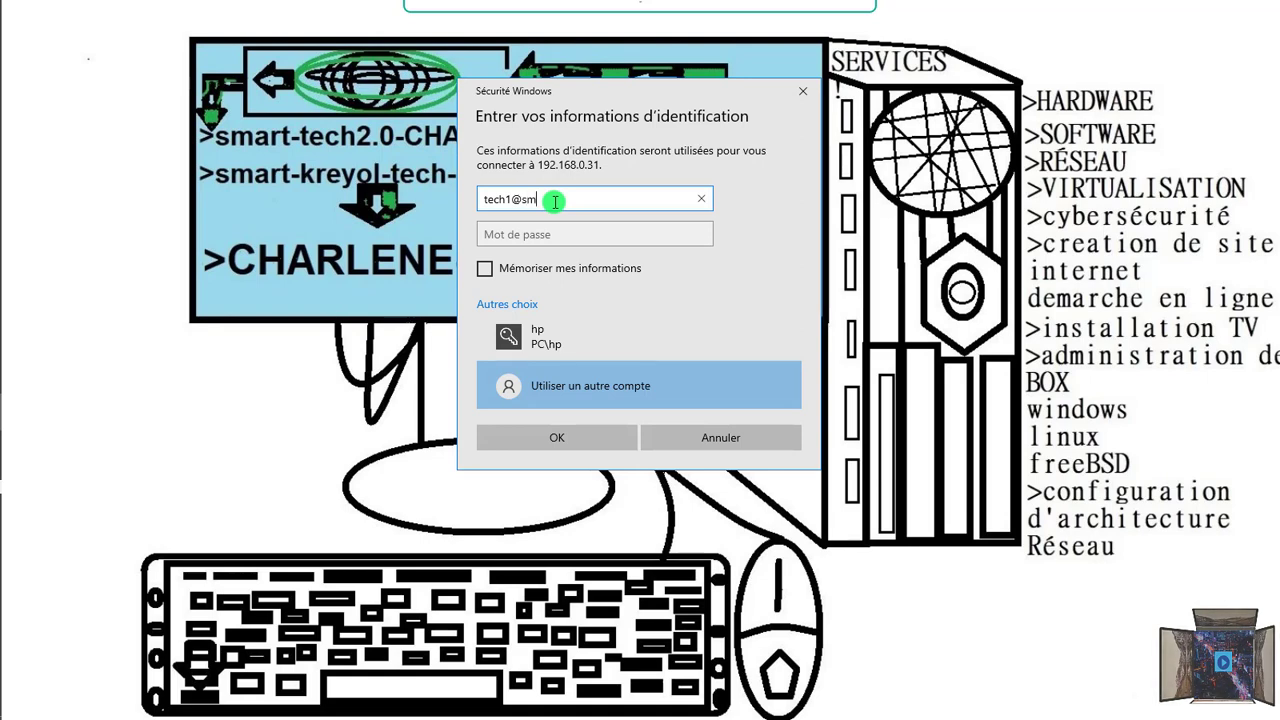
{"action": "left_click", "coordinate": [564, 238]}
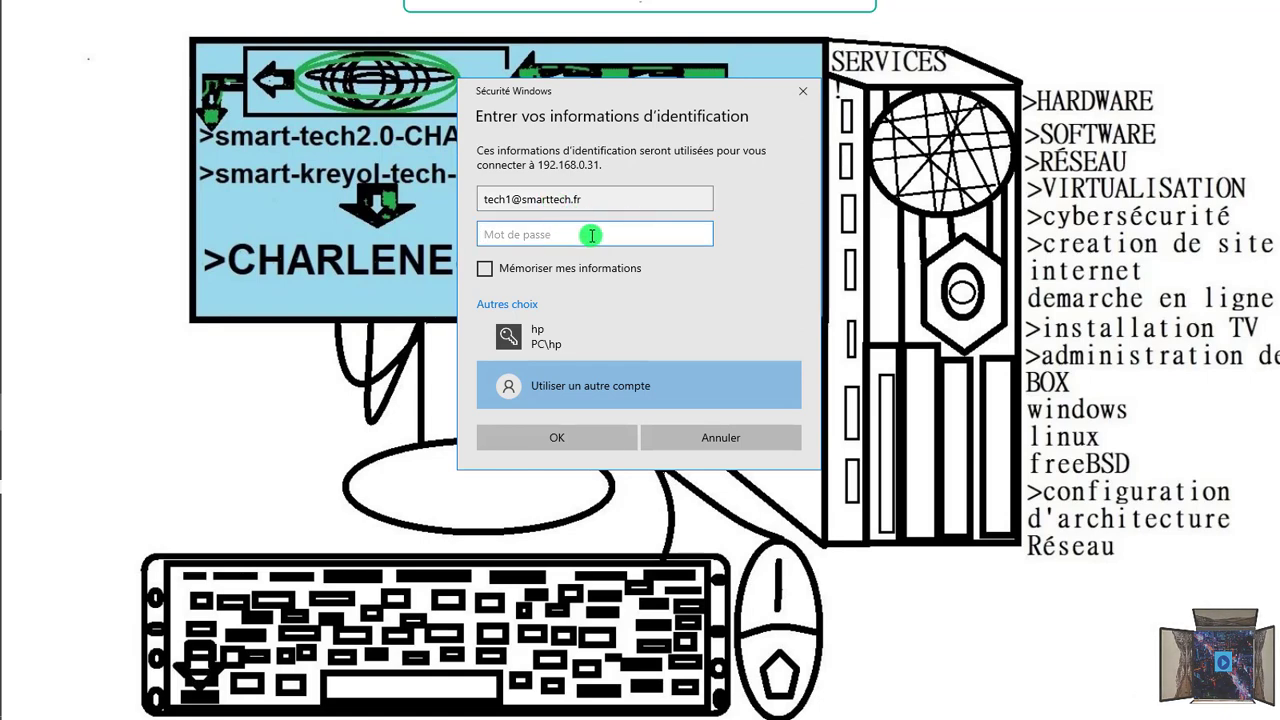
{"action": "type", "text": "•••••••••••••"}
{"action": "key", "text": "Caps_Lock"}
{"action": "key", "text": "Caps_Lock"}
{"action": "type", "text": "••"}
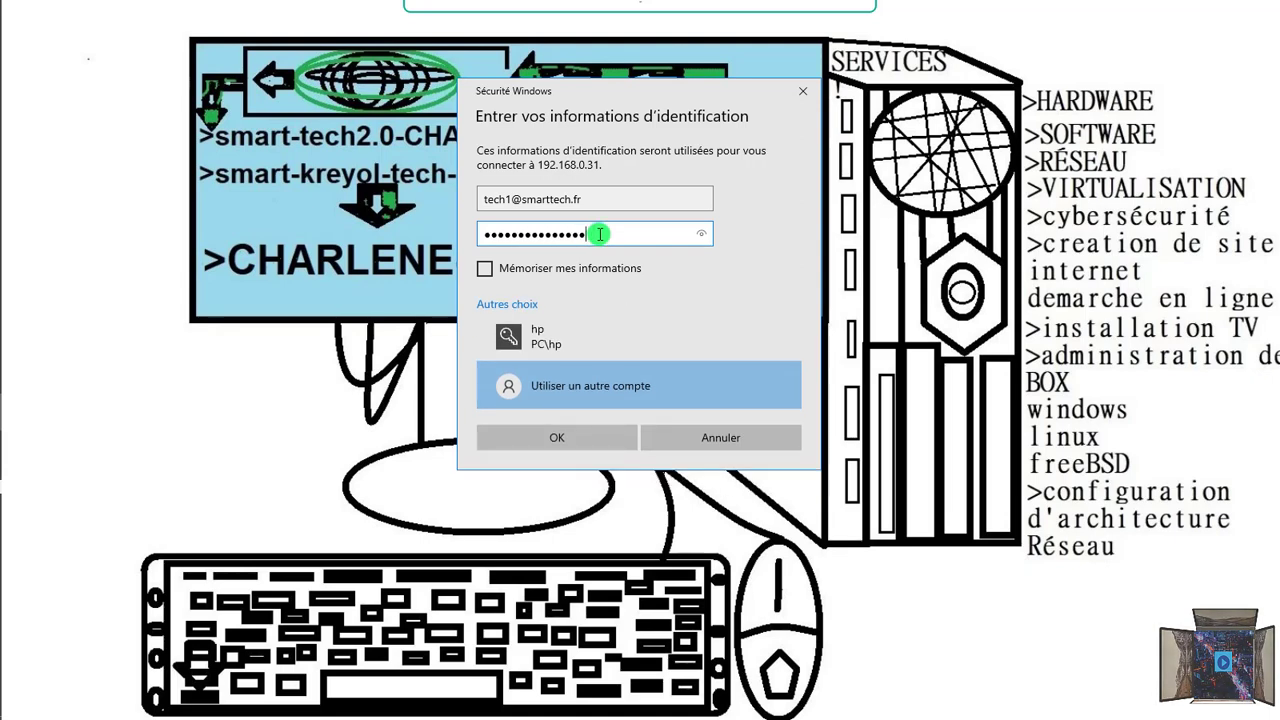
{"action": "left_click", "coordinate": [547, 460]}
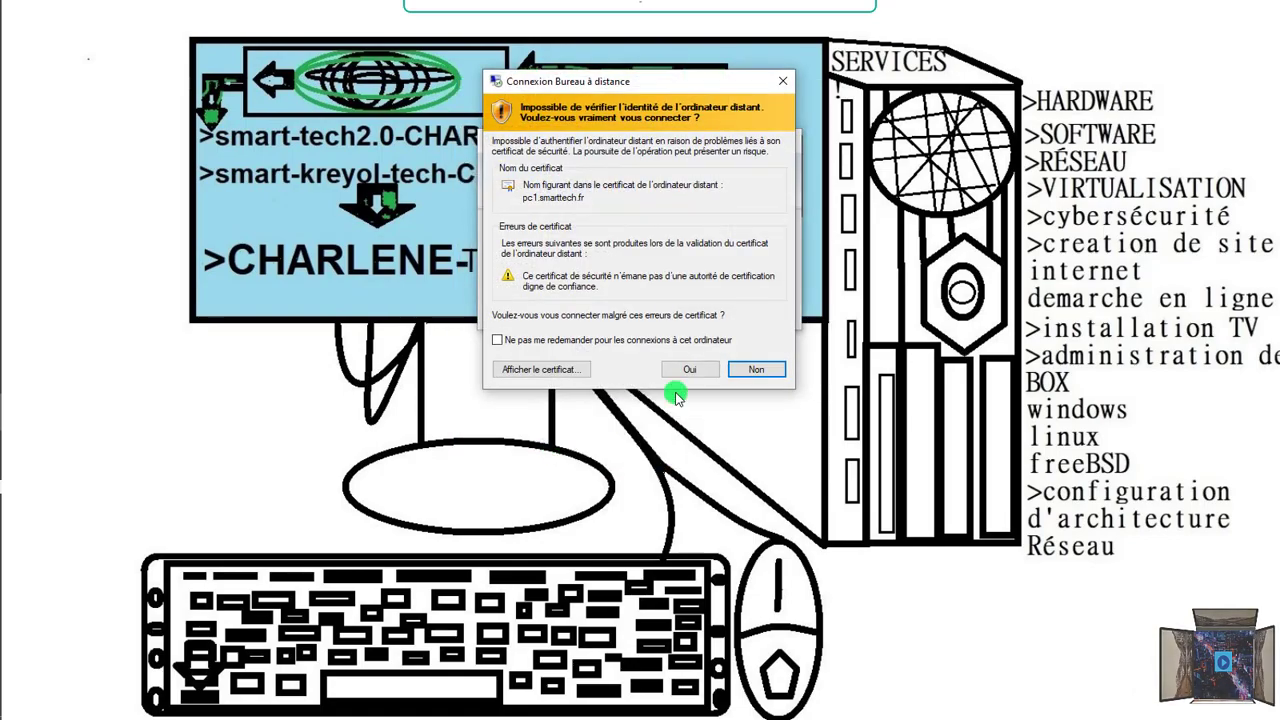
Step: Accept the untrusted certificate for pc1 to open tech1's remote desktop session
{"action": "left_click", "coordinate": [682, 370]}
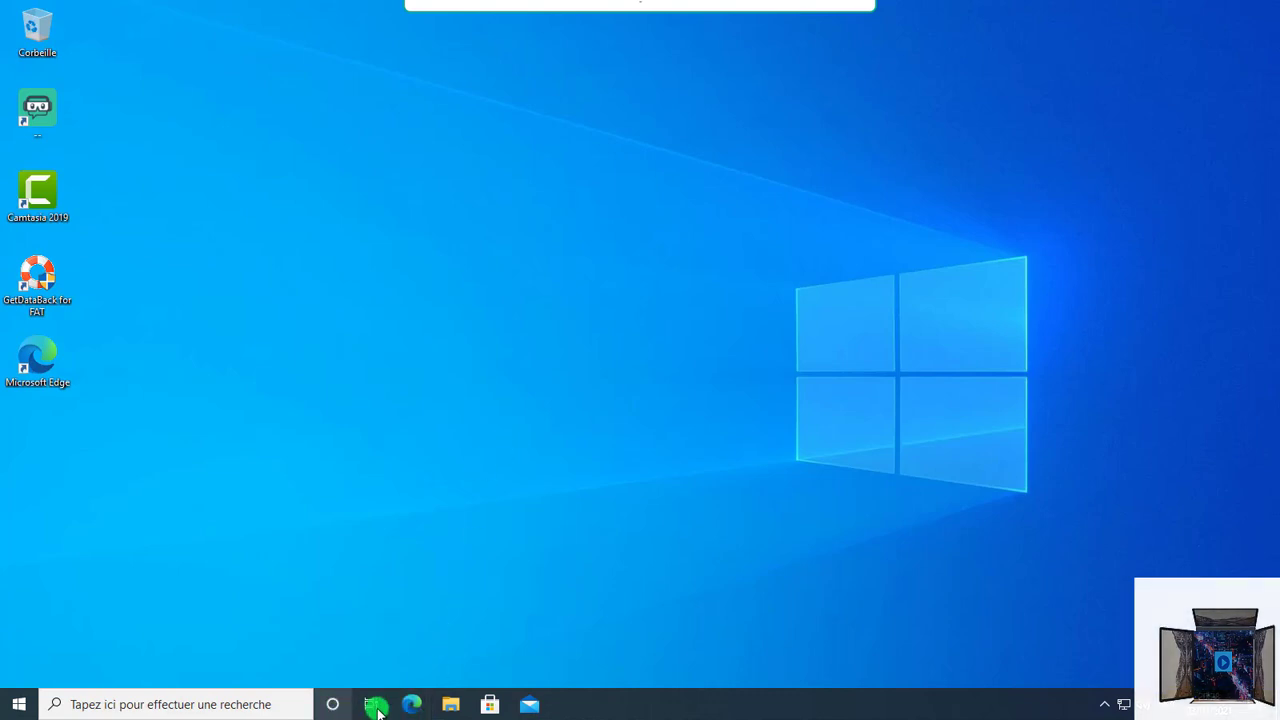
Step: Run ncpa.cpl from Win+R and bring up the context menu for Ethernet 2
{"action": "left_click", "coordinate": [1104, 704]}
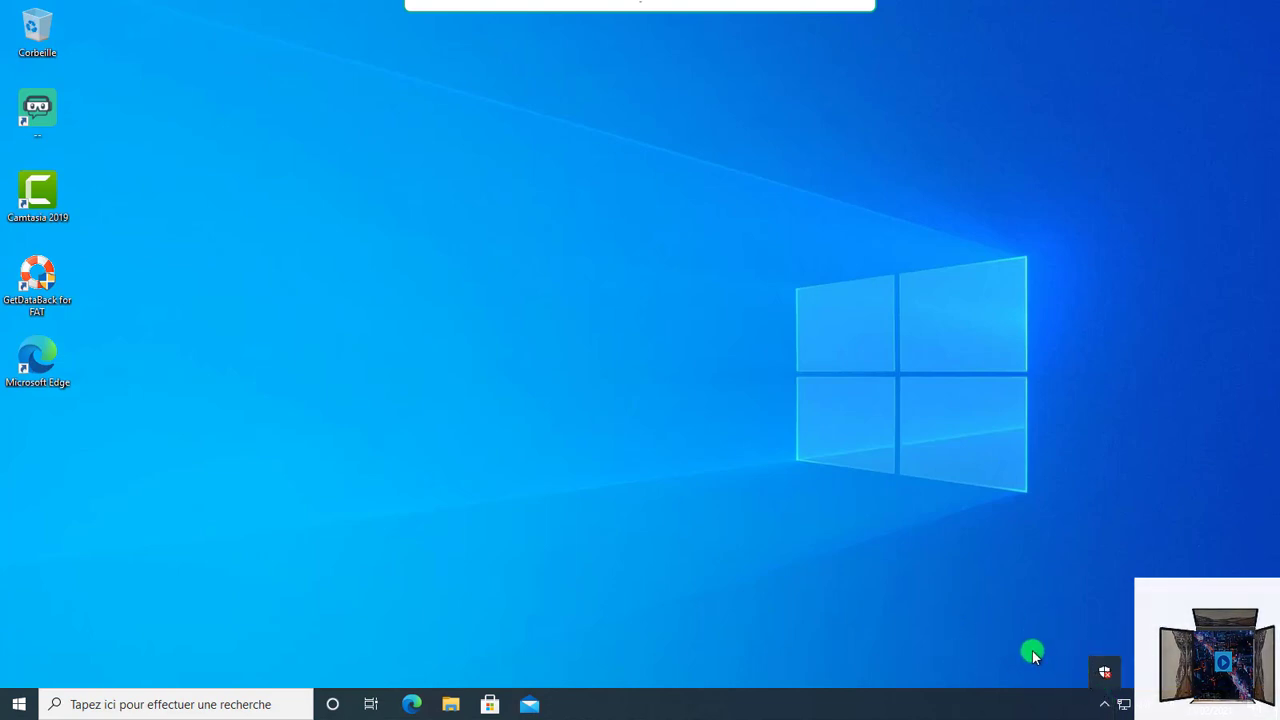
{"action": "left_click", "coordinate": [1106, 706]}
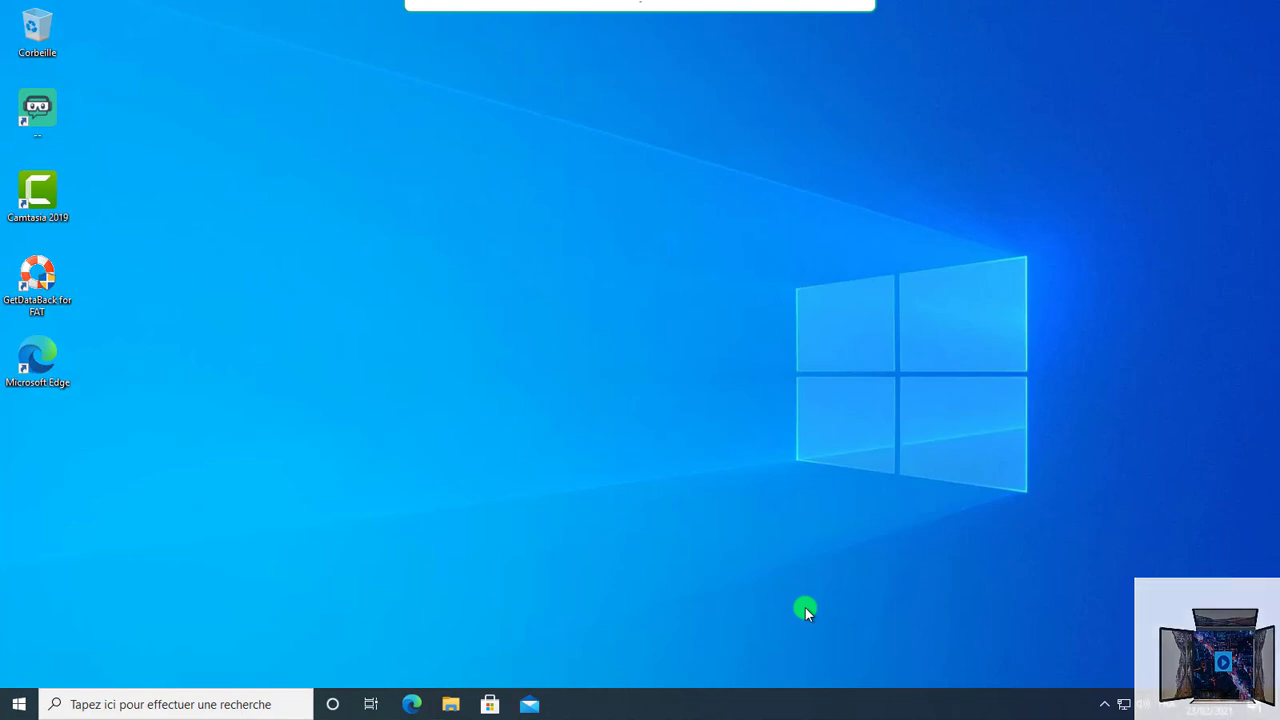
{"action": "key", "text": "super+r"}
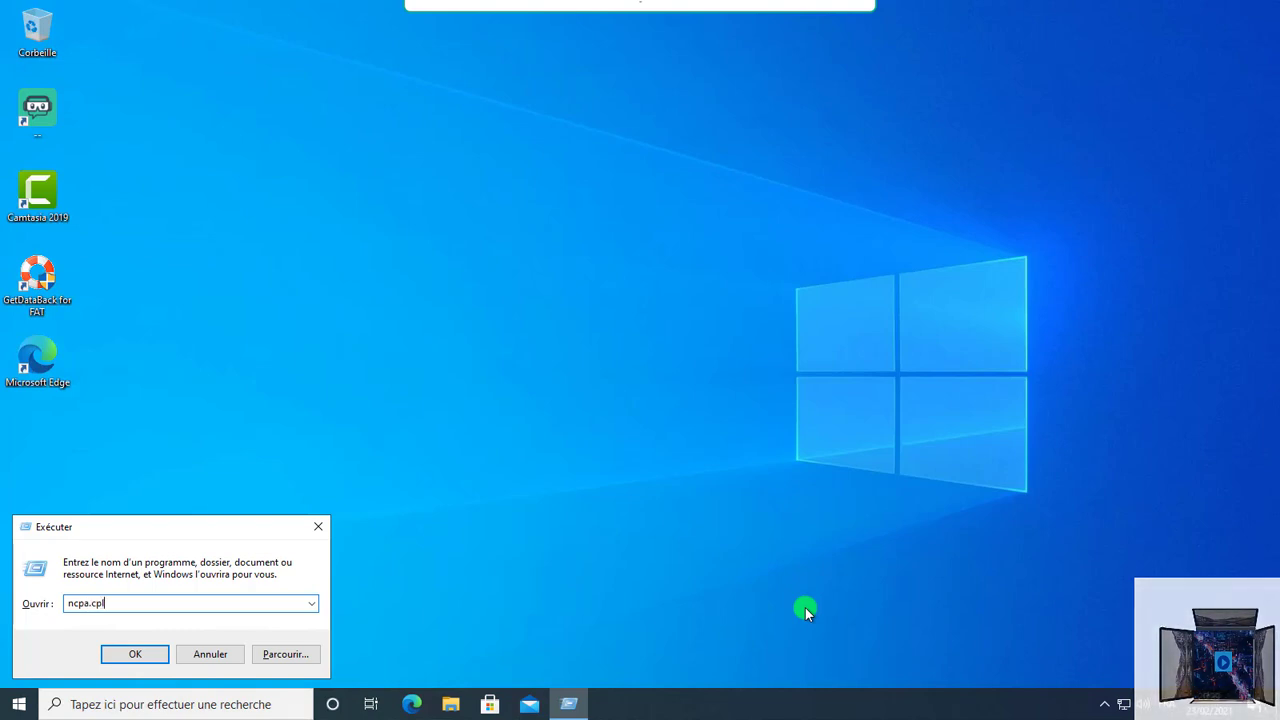
{"action": "left_click", "coordinate": [132, 656]}
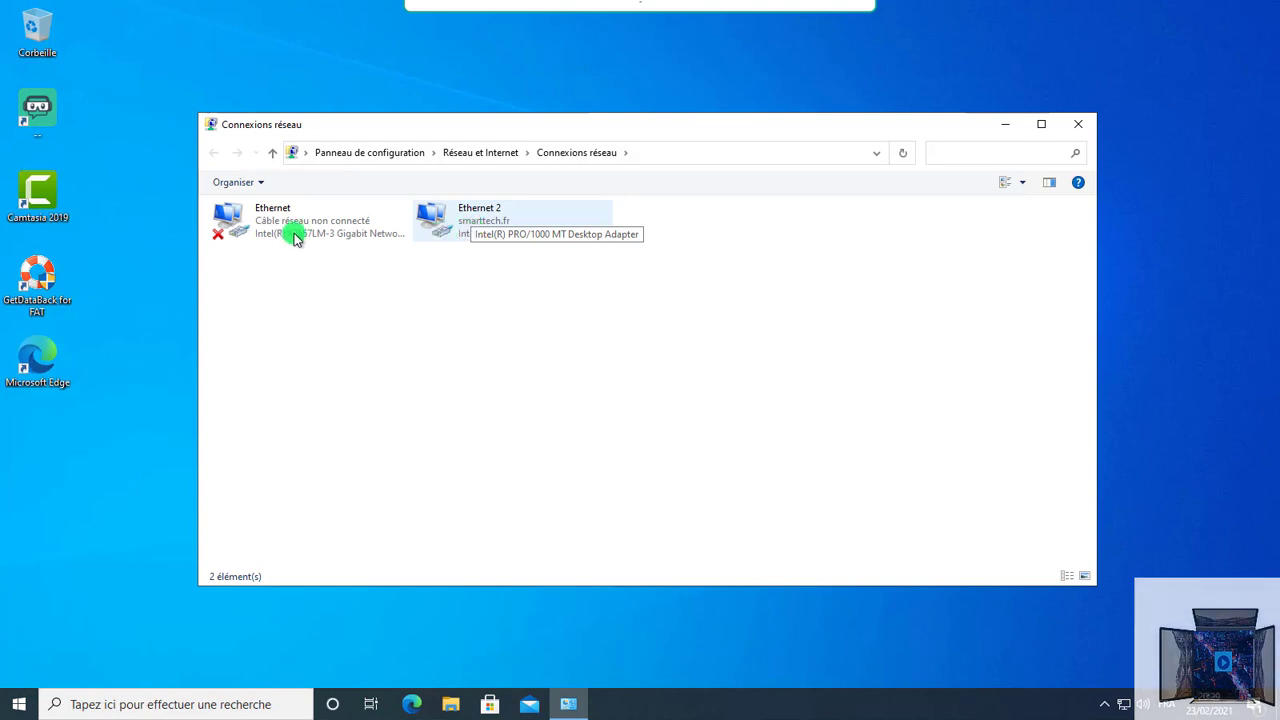
{"action": "right_click", "coordinate": [479, 220]}
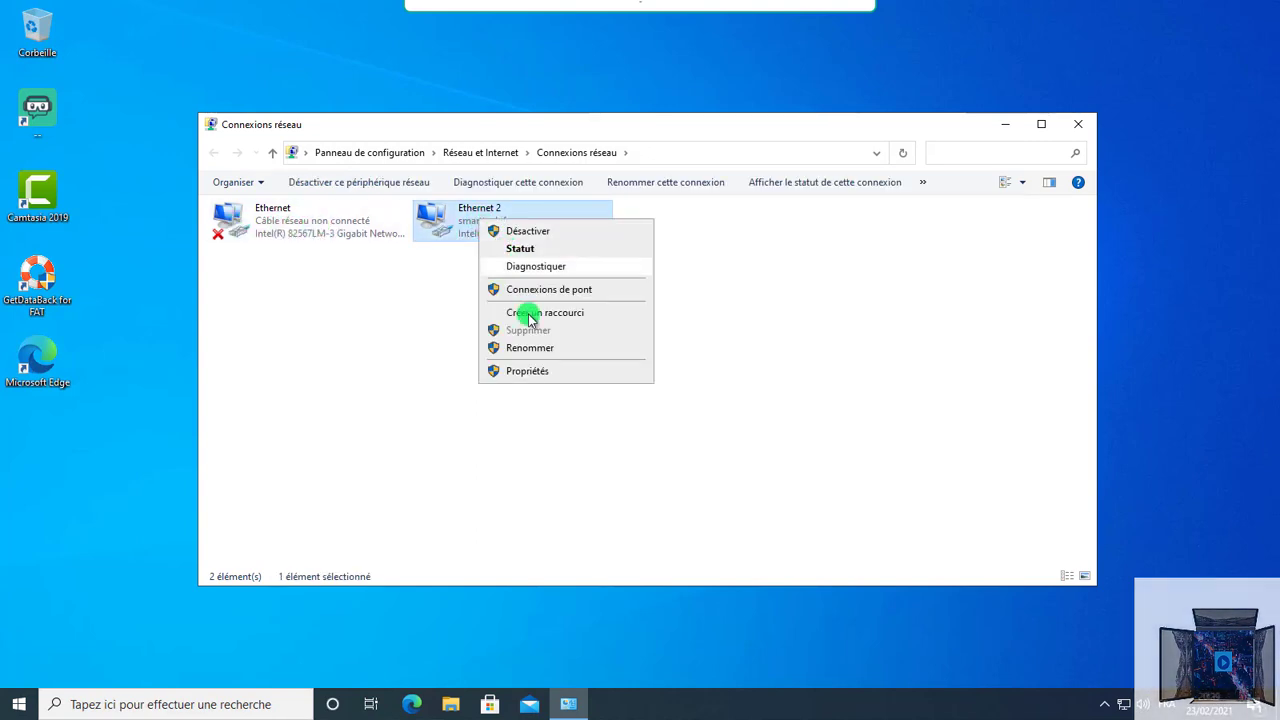
Step: Choose Propriétés for Ethernet 2 and enter the domain administrator's user name in the UAC prompt
{"action": "left_click", "coordinate": [530, 369]}
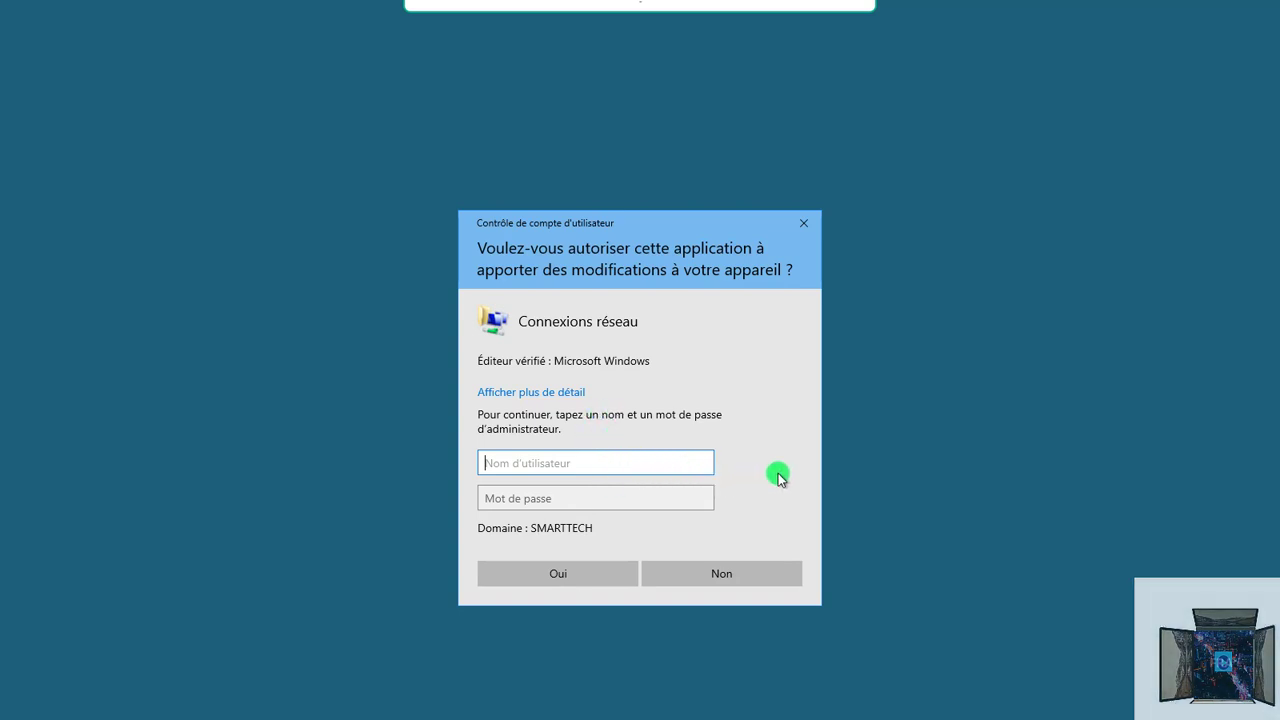
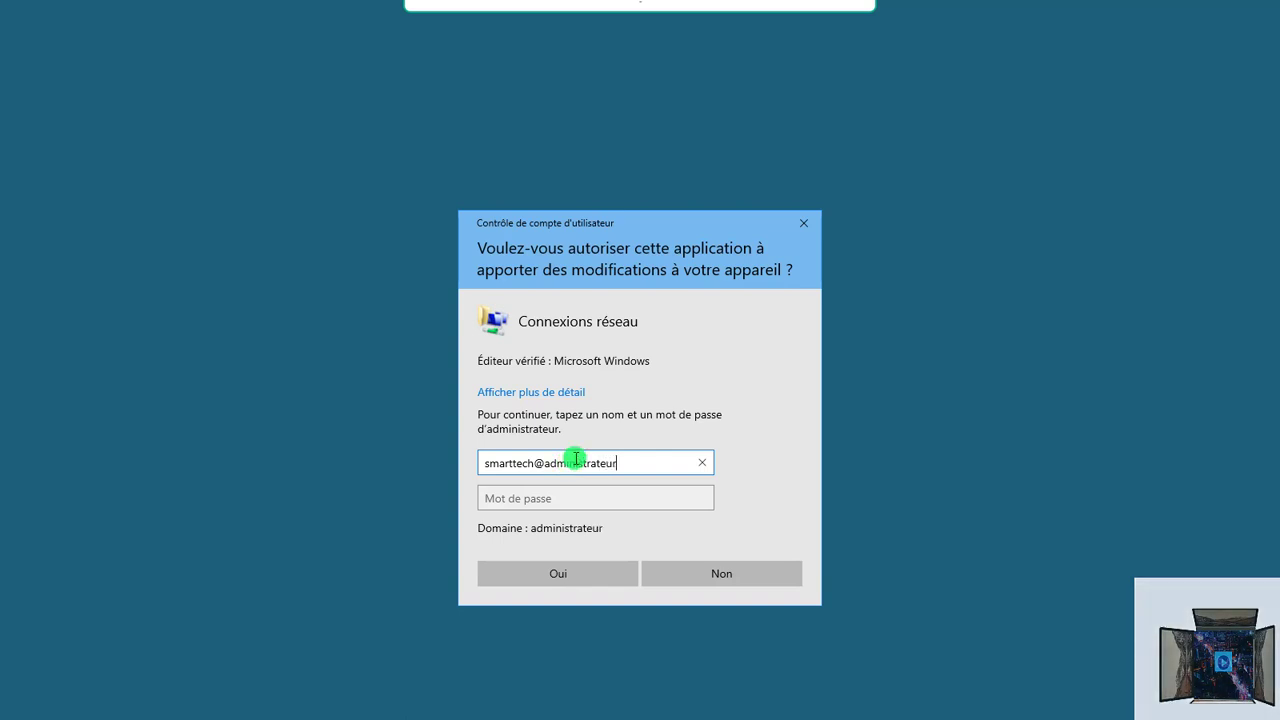
{"action": "left_click", "coordinate": [576, 497]}
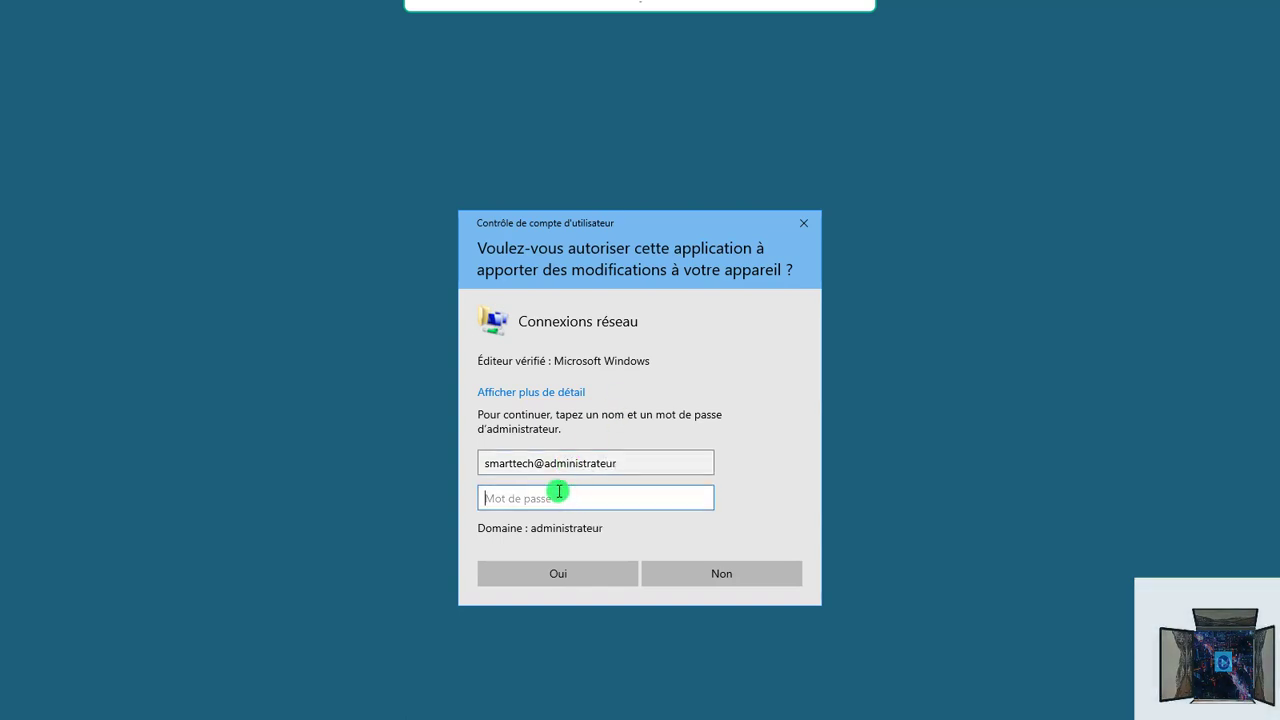
{"action": "left_click", "coordinate": [533, 463]}
{"action": "type", "text": ".fr"}
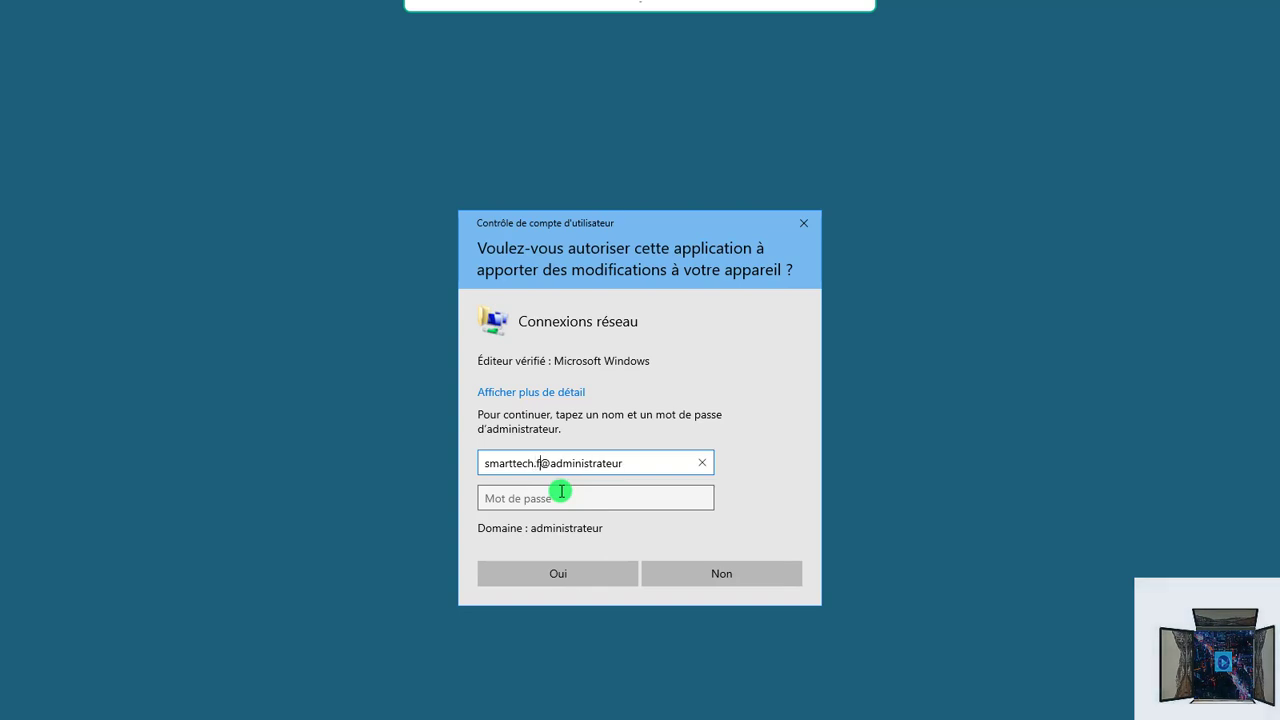
{"action": "left_click", "coordinate": [567, 502]}
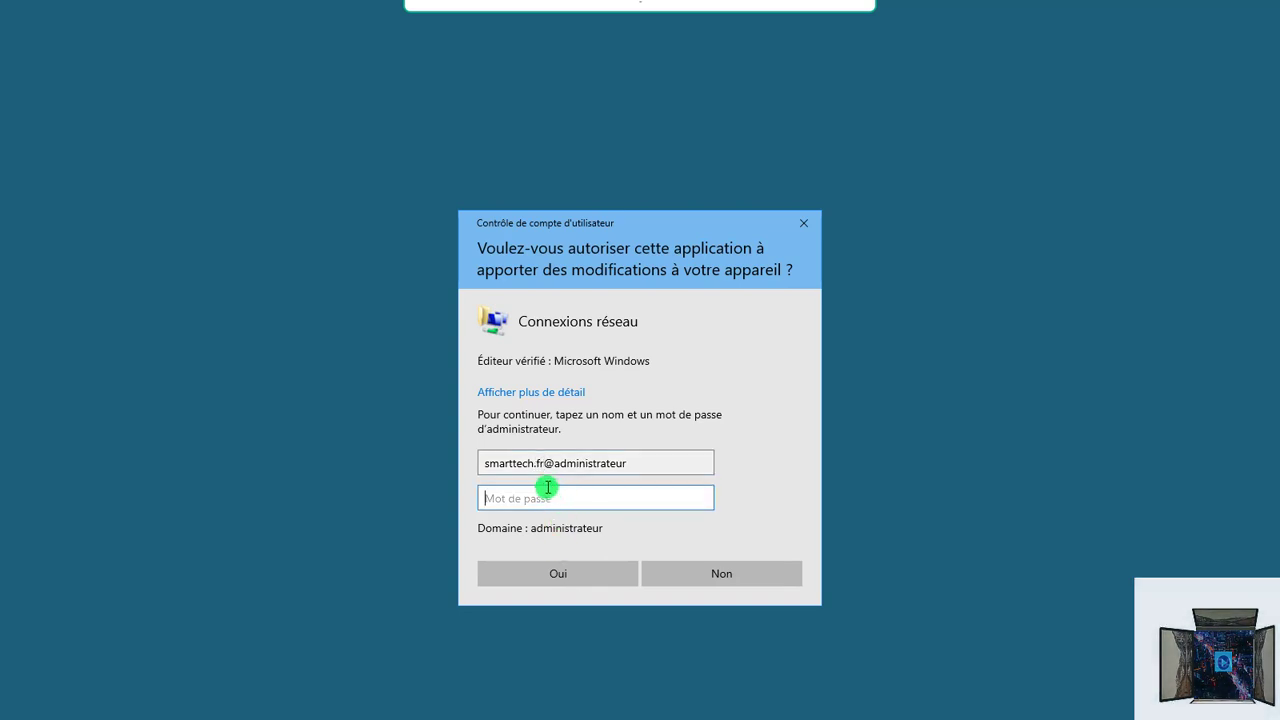
{"action": "left_click", "coordinate": [553, 462]}
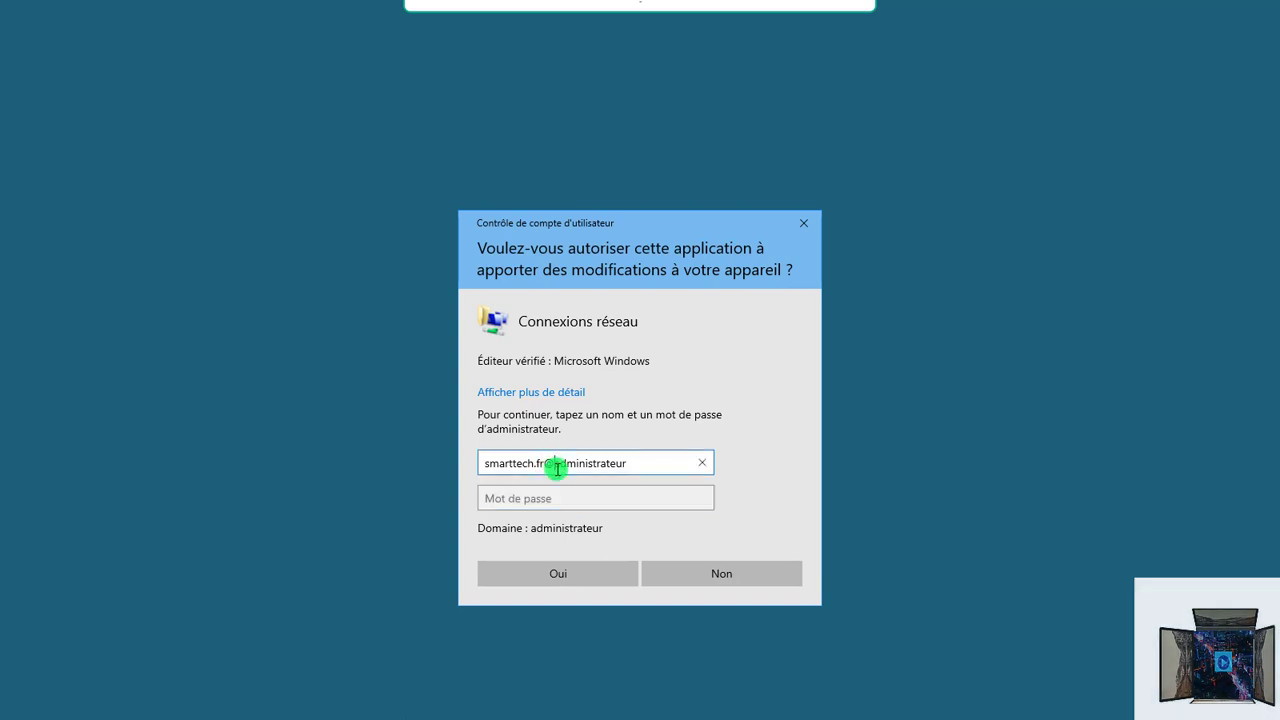
{"action": "key", "text": "BackSpace"}
{"action": "type", "text": "\\"}
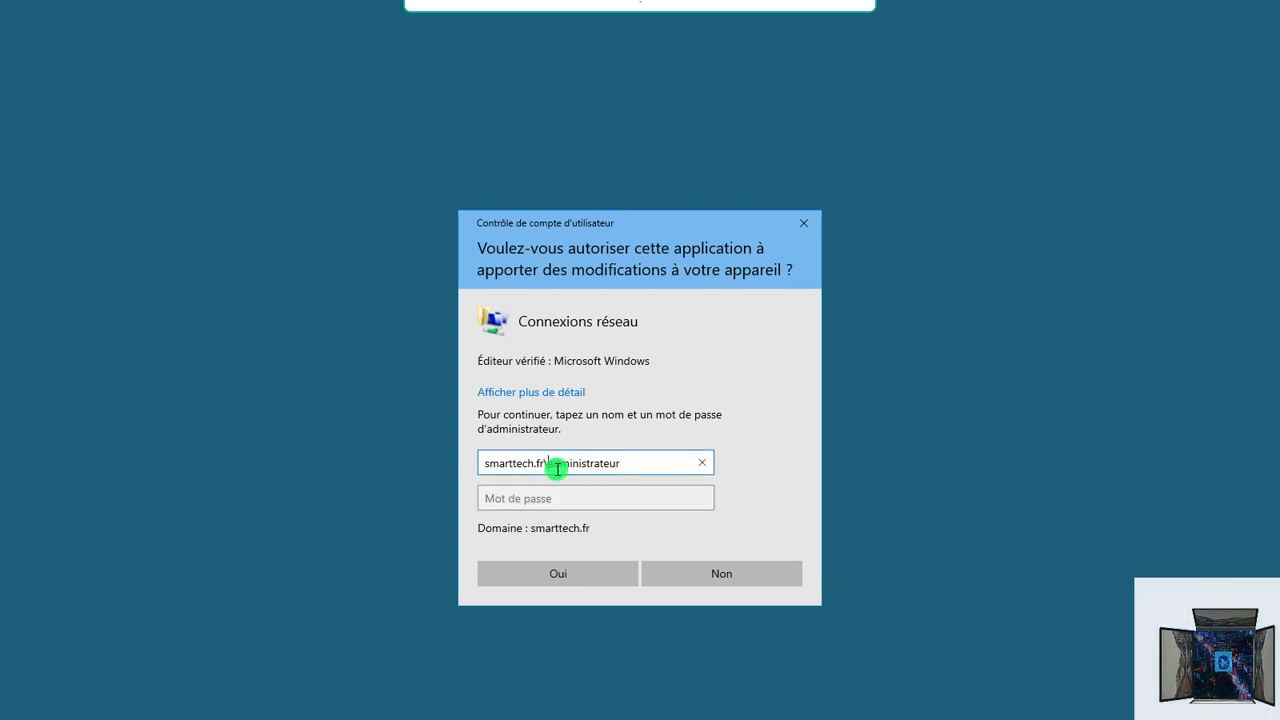
{"action": "left_click", "coordinate": [566, 490]}
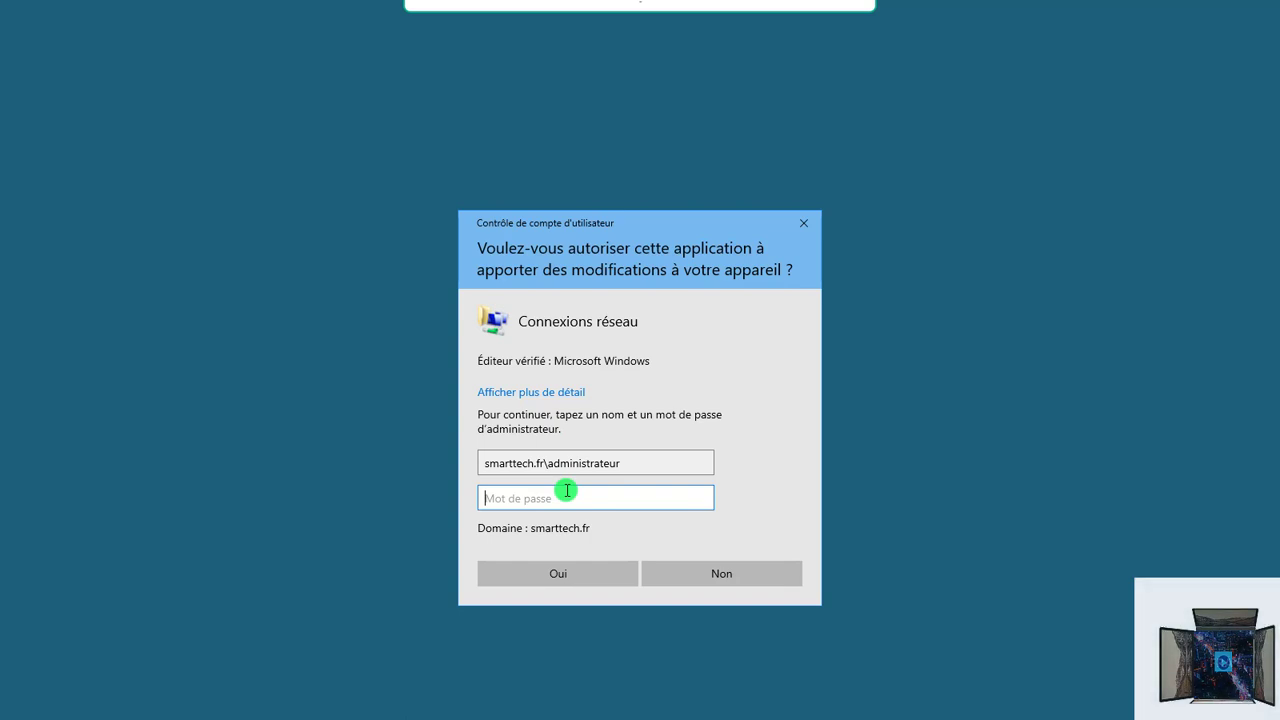
Step: Enter the domain administrator password and approve the UAC prompt
{"action": "type", "text": "••••••••••••"}
{"action": "key", "text": "Caps_Lock"}
{"action": "type", "text": "•••"}
{"action": "key", "text": "Caps_Lock"}
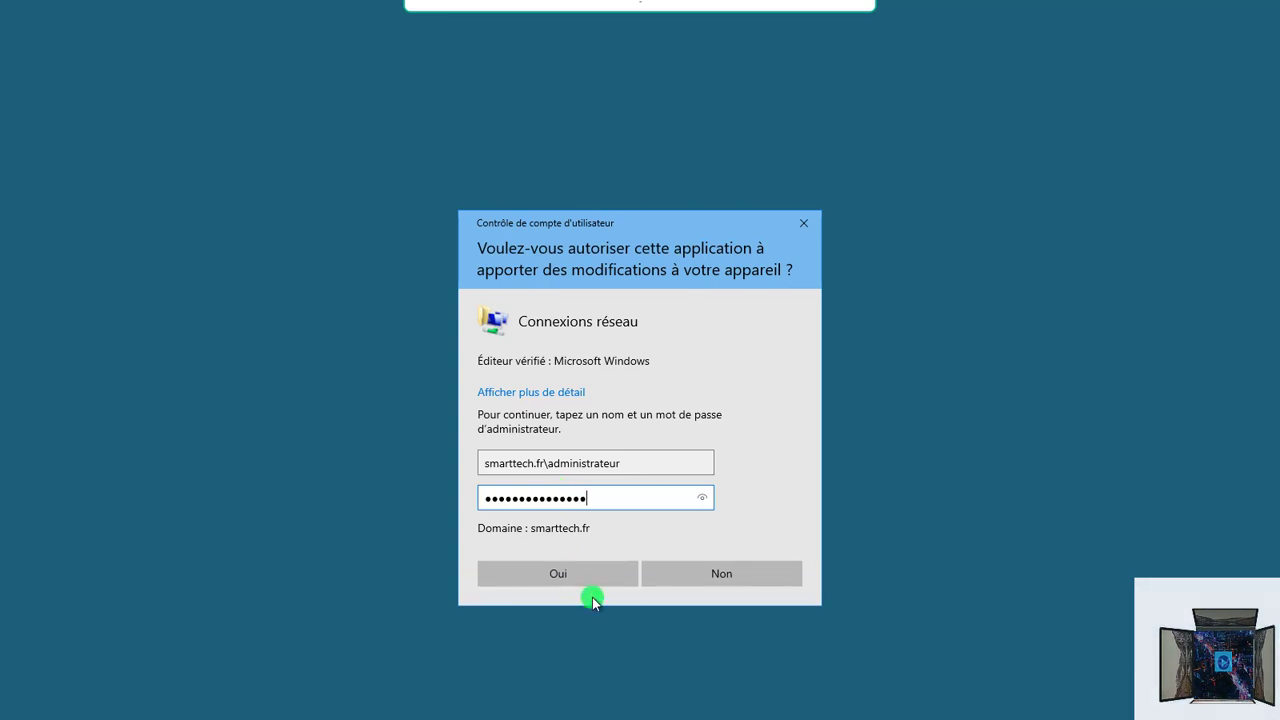
{"action": "left_click", "coordinate": [586, 576]}
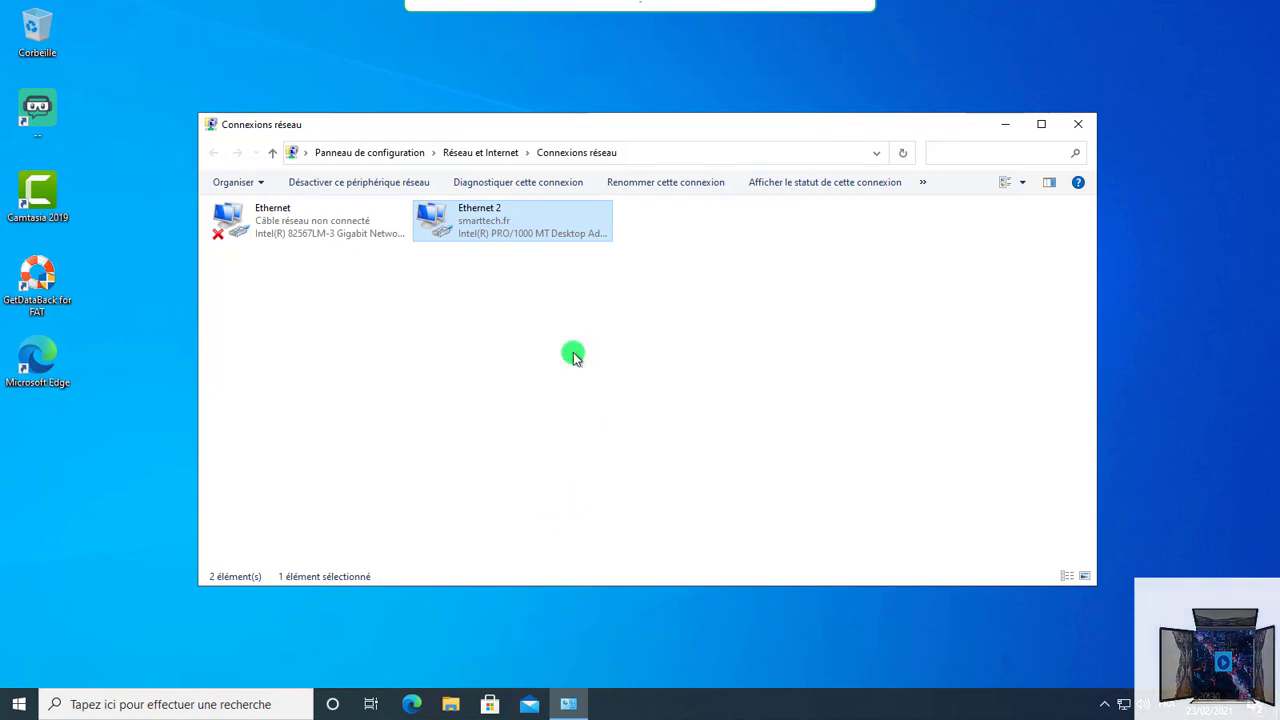
Step: Set Ethernet 2's TCP/IPv4 to static IP 192.168.0.31, mask 255.255.255.0, gateway 192.168.0.254
{"action": "double_click", "coordinate": [492, 228]}
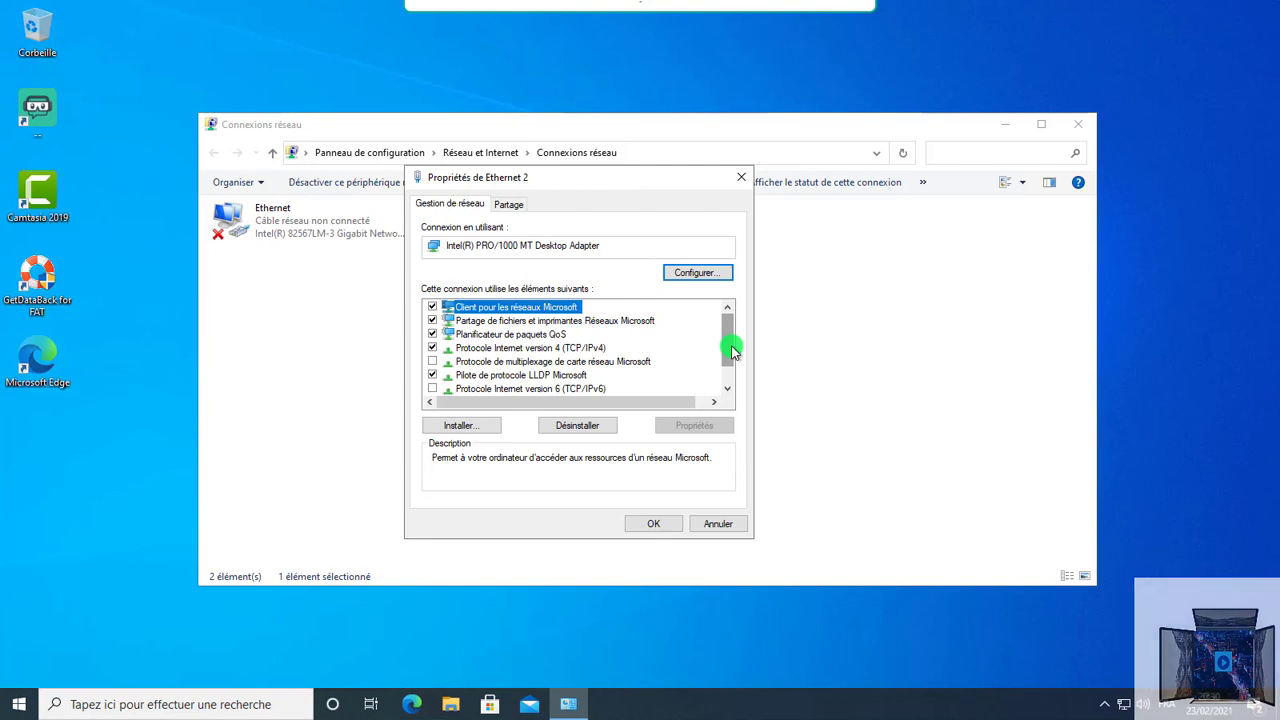
{"action": "left_click_drag", "start_coordinate": [731, 350], "coordinate": [727, 356]}
{"action": "left_click", "coordinate": [558, 335]}
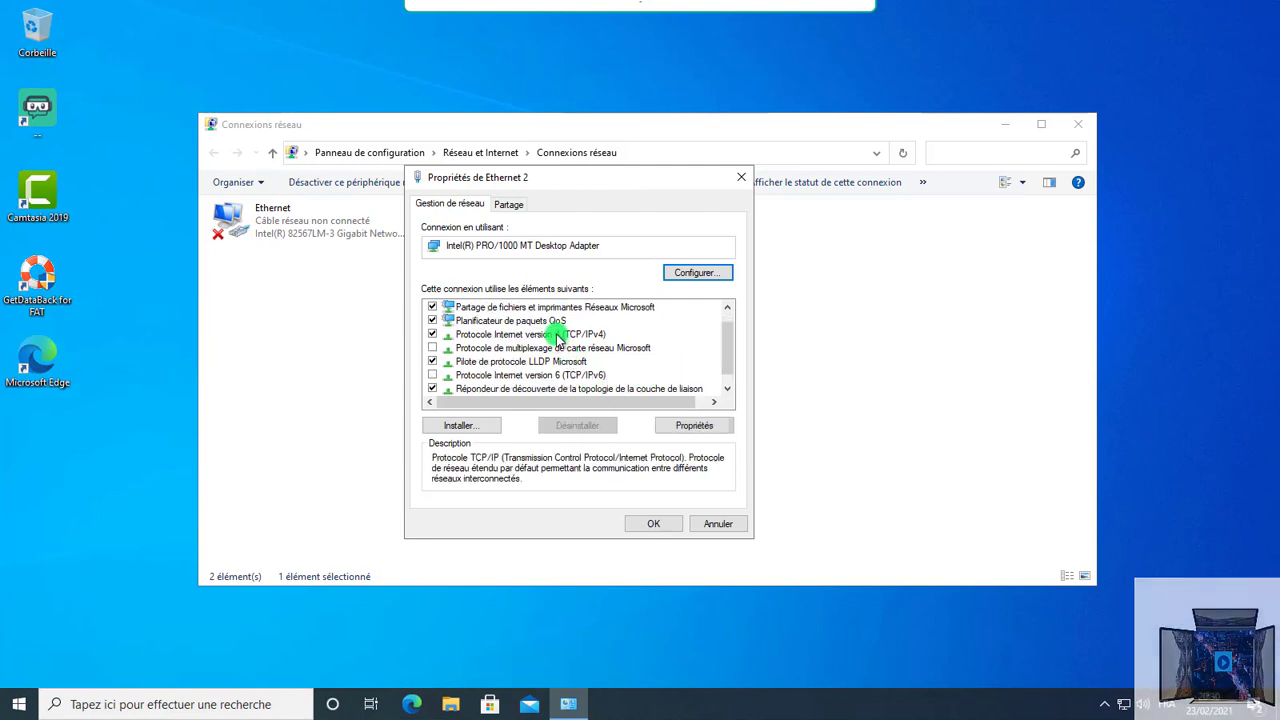
{"action": "double_click", "coordinate": [558, 335]}
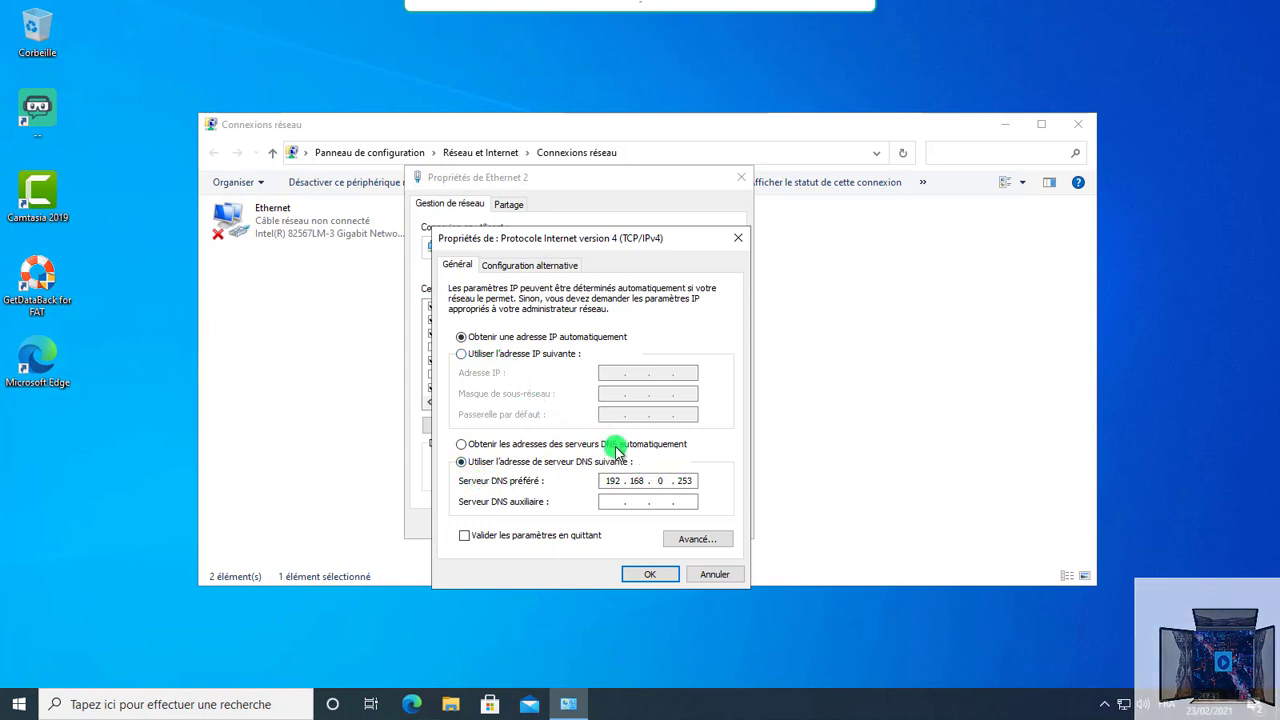
{"action": "left_click", "coordinate": [461, 354]}
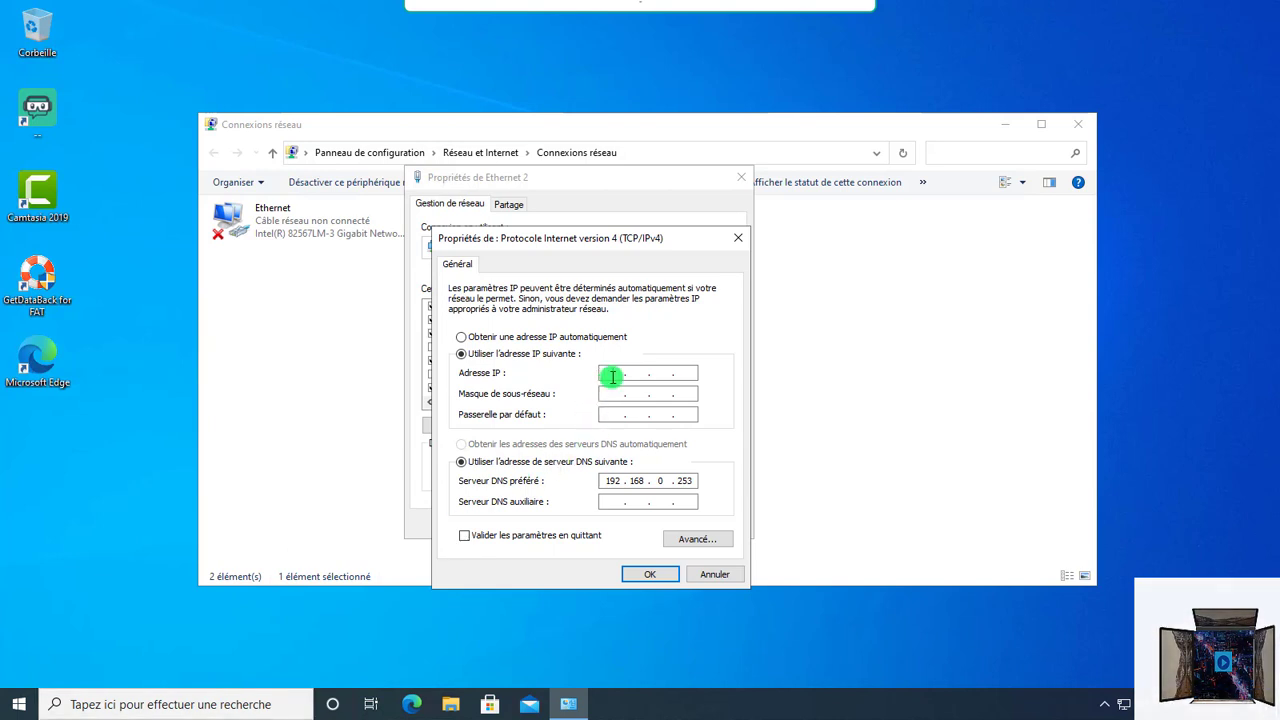
{"action": "type", "text": "192 . 168 . 0 . 31"}
{"action": "left_click", "coordinate": [614, 394]}
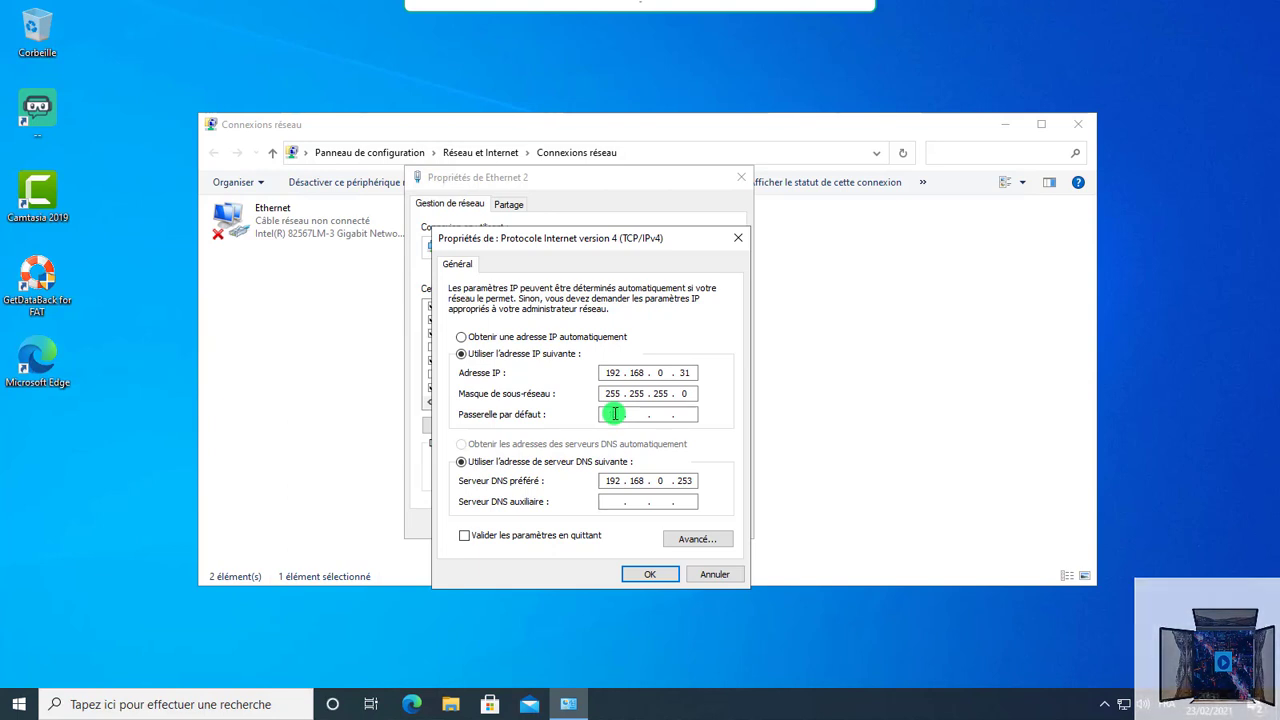
{"action": "type", "text": "68 . 0 . 254"}
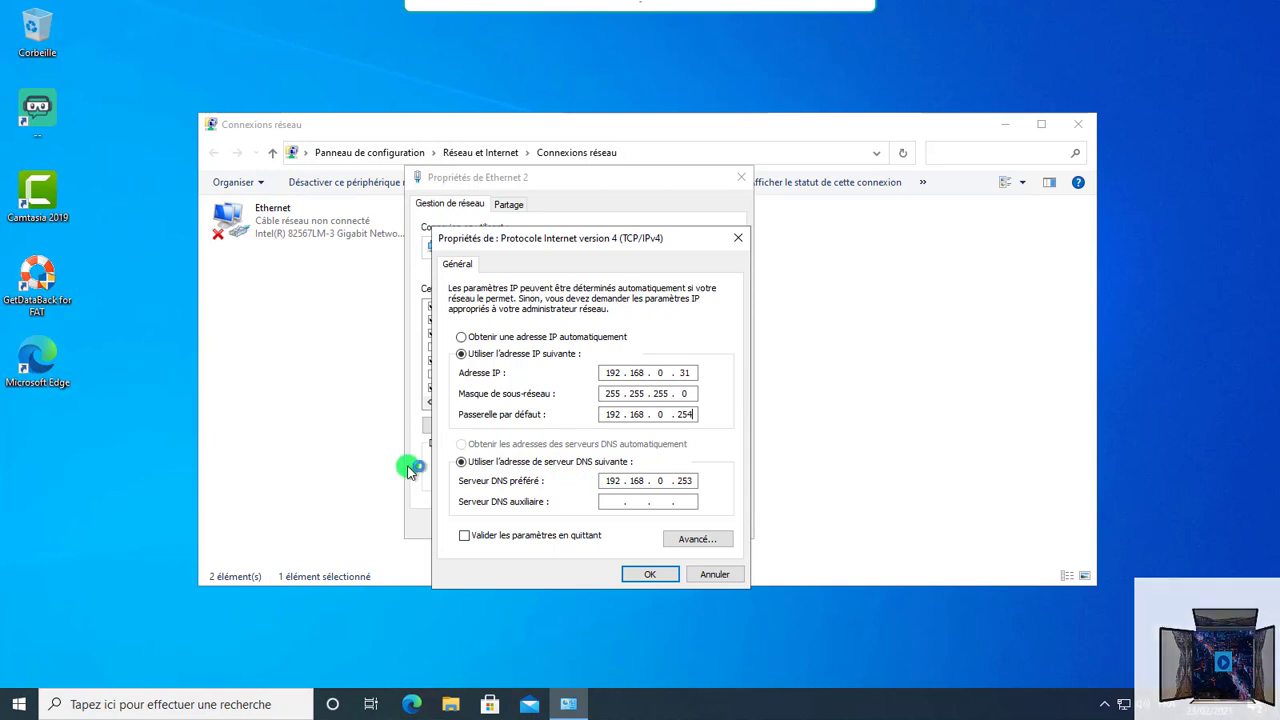
Step: Confirm the TCP/IPv4 settings and apply the Ethernet 2 properties with OK
{"action": "left_click", "coordinate": [646, 574]}
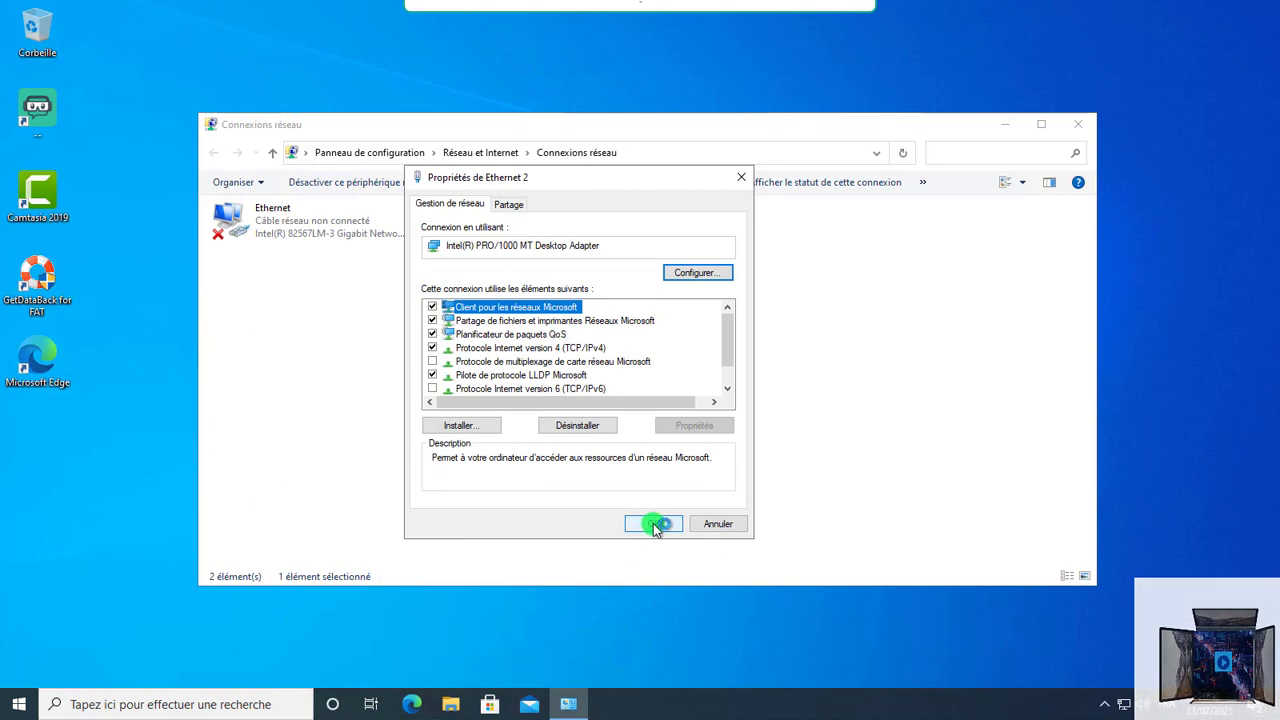
{"action": "left_click", "coordinate": [653, 523]}
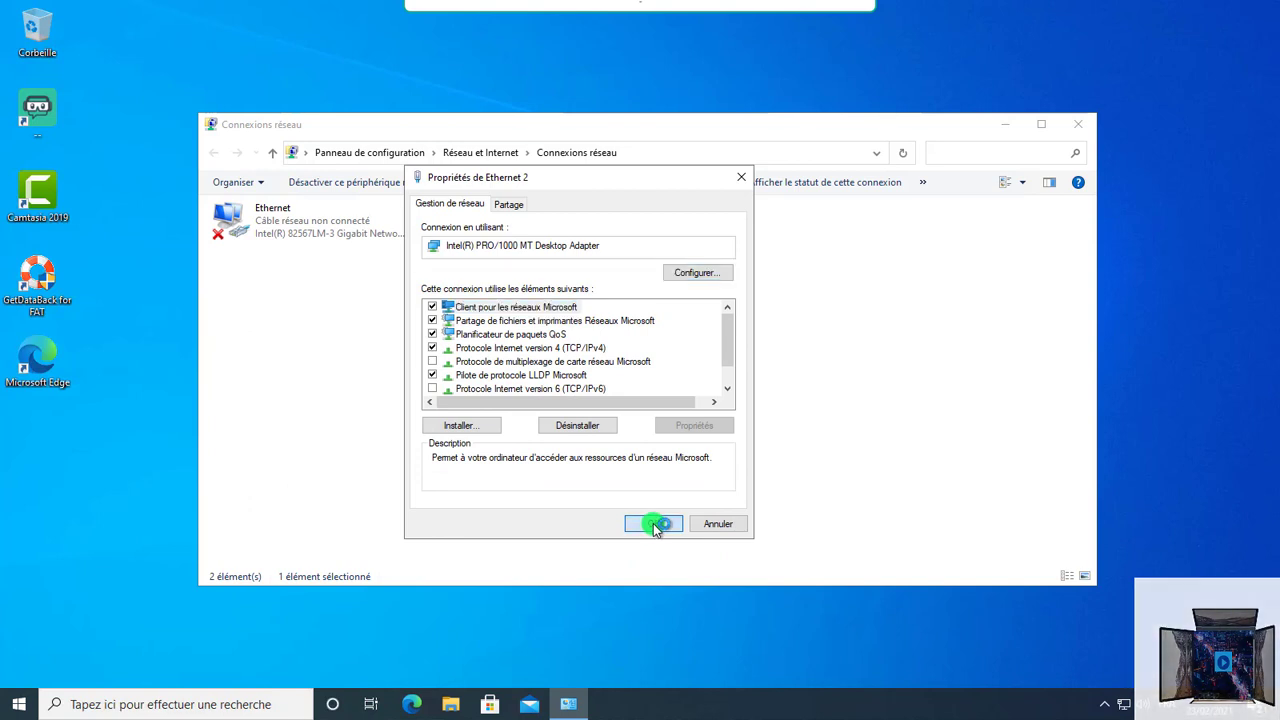
{"action": "left_click", "coordinate": [653, 523]}
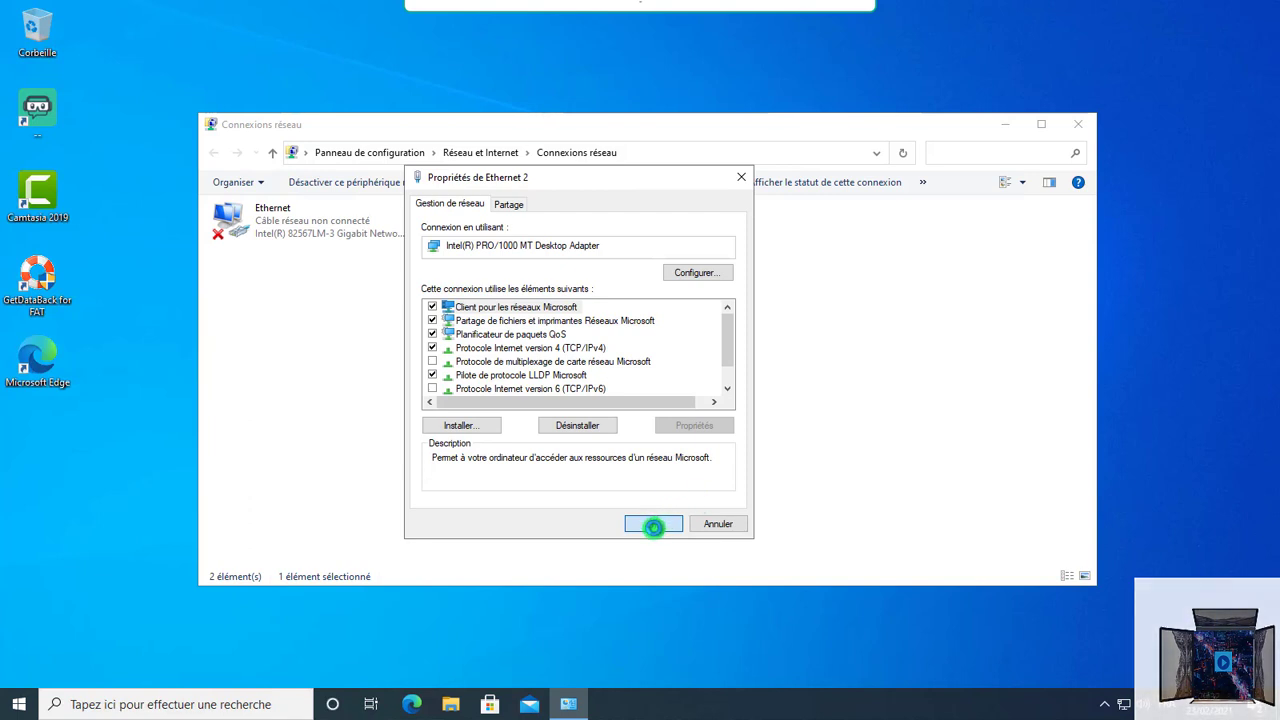